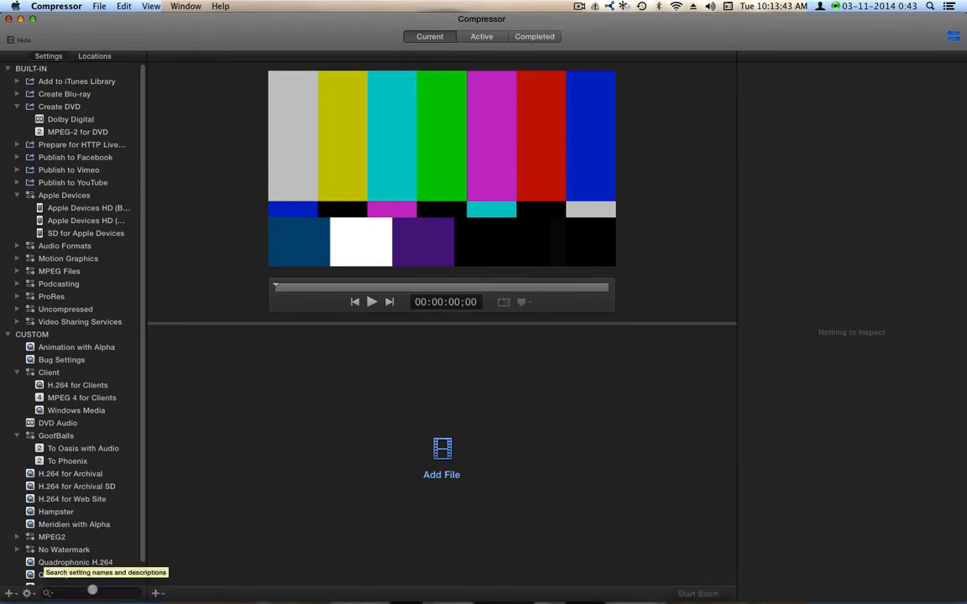
Step: Examine the Current, Active and Completed batch views, finishing in the Current view
left_click(276, 22)
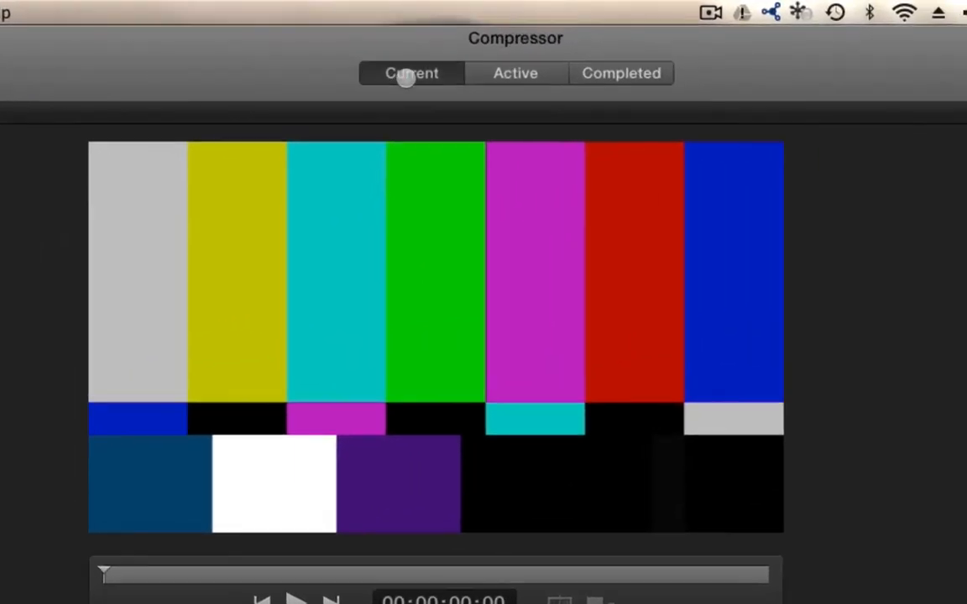
left_click(533, 72)
left_click(629, 72)
left_click(515, 72)
left_click(613, 72)
left_click(413, 73)
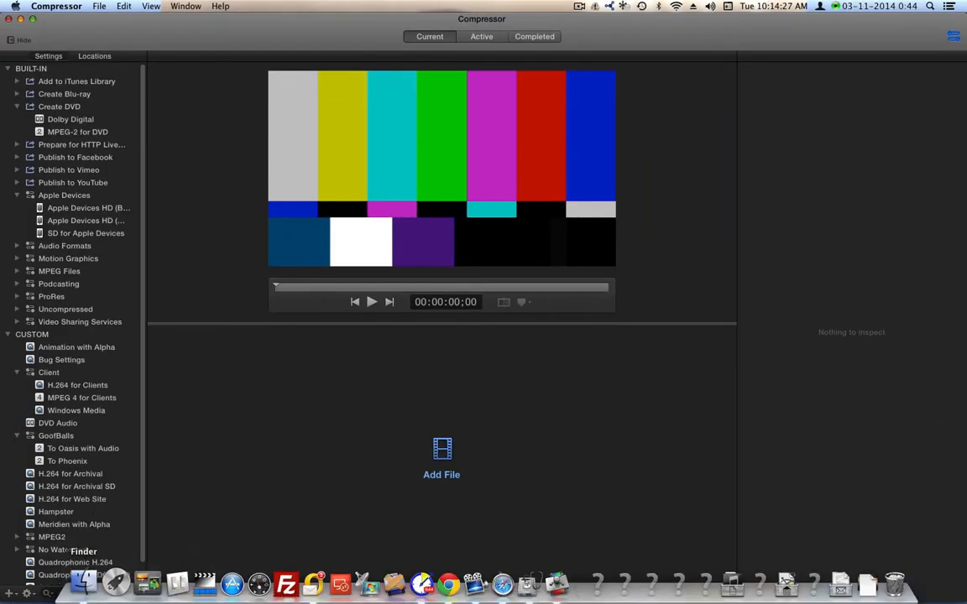
Step: Add Fletcher Jones Toyota Scion - Paid Program 03-08-2014 1.0.mov from Finder's Aang Video drive to the Compressor batch
left_click(84, 578)
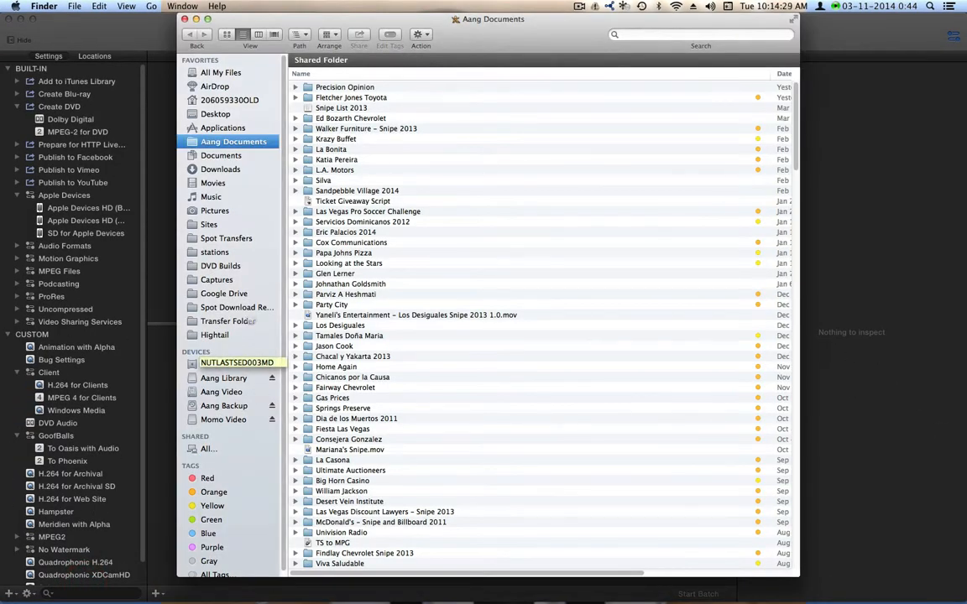
left_click(222, 392)
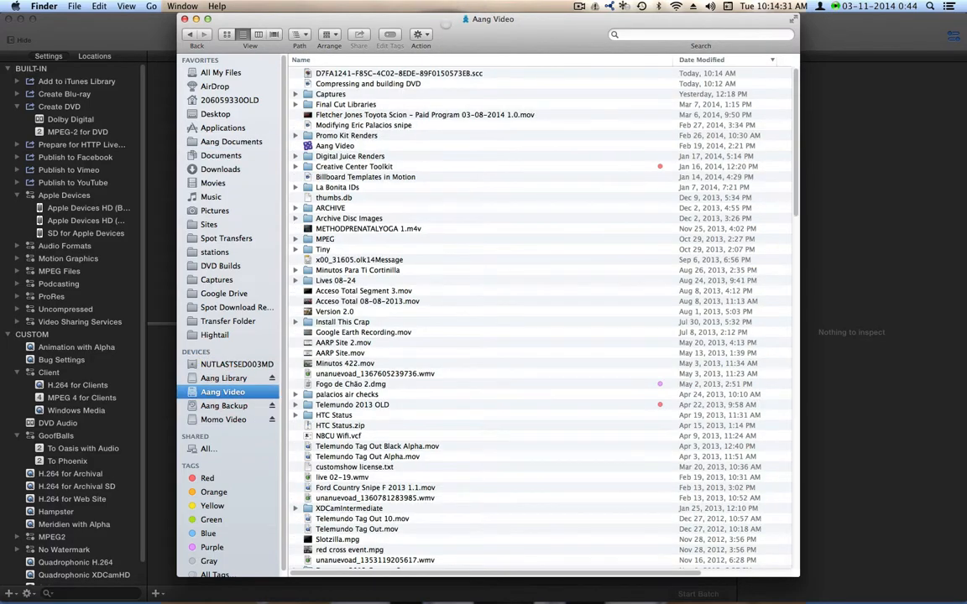
left_click_drag(445, 24, 764, 26)
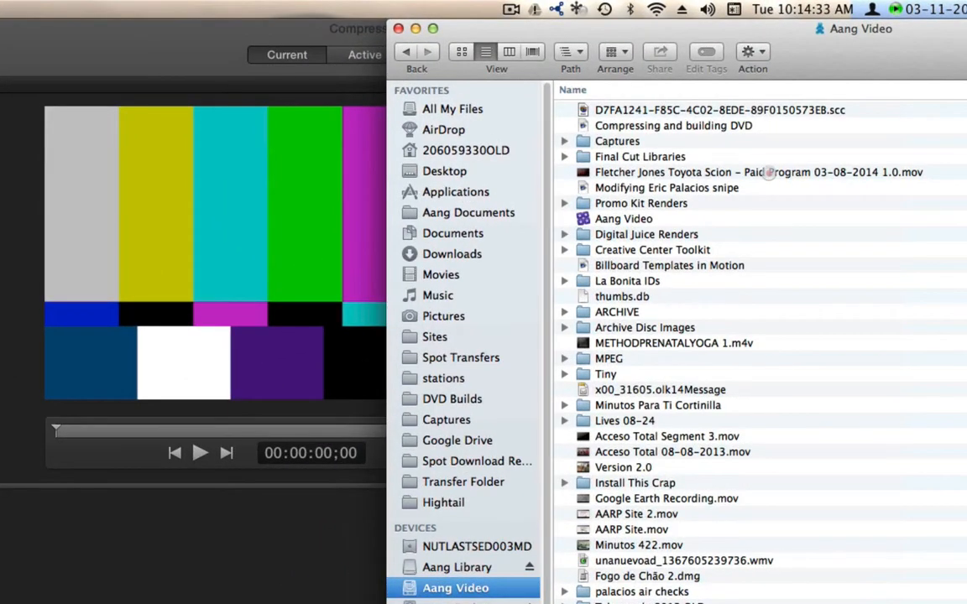
left_click_drag(769, 172, 196, 582)
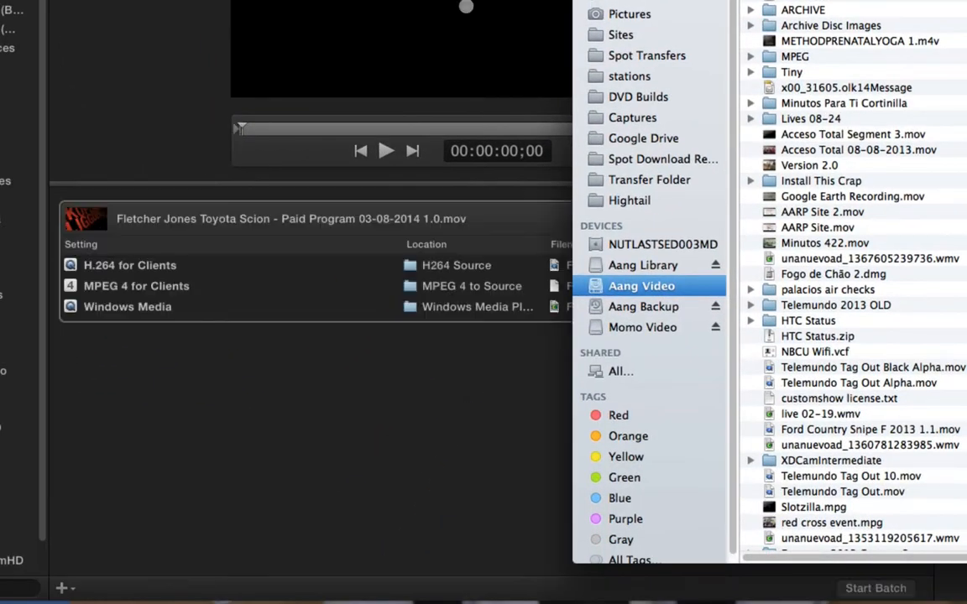
left_click(98, 484)
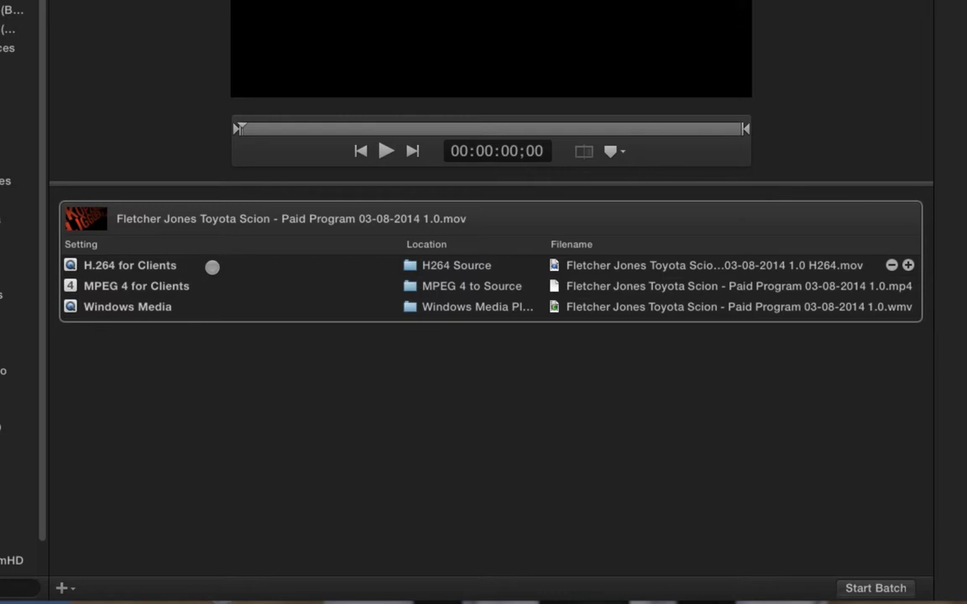
Step: Delete the H.264 for Clients, MPEG 4 for Clients and Windows Media outputs from the job
left_click(162, 264)
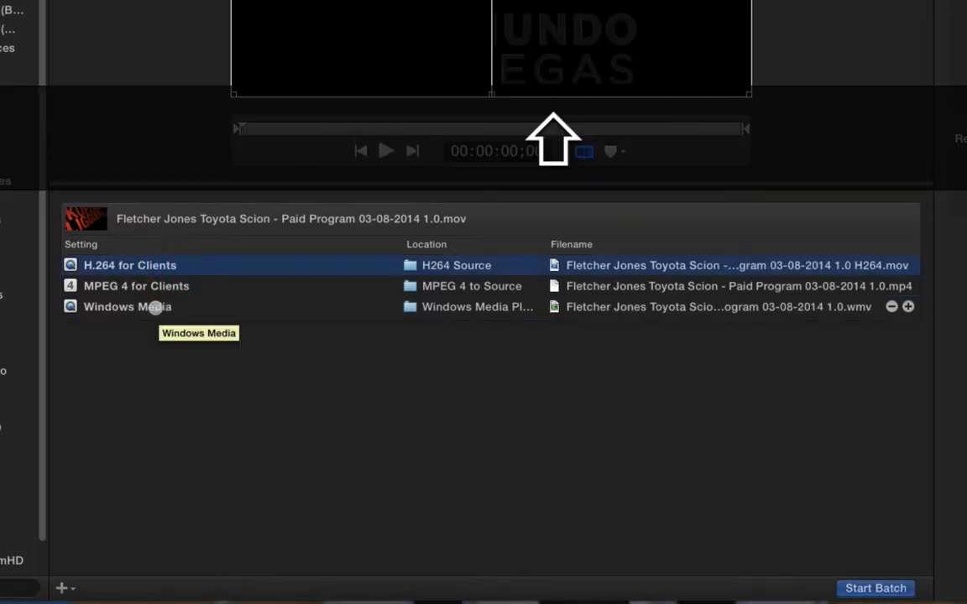
left_click(156, 307, "shift")
key("BackSpace")
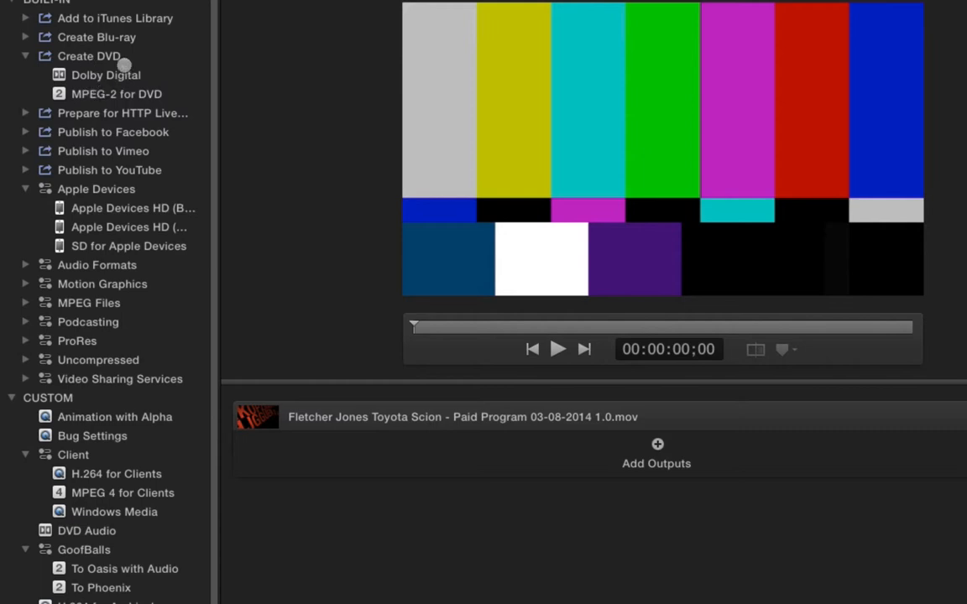
Step: Apply the built-in Create DVD preset to the job and set its completion action to Do Nothing
left_click_drag(145, 77, 544, 443)
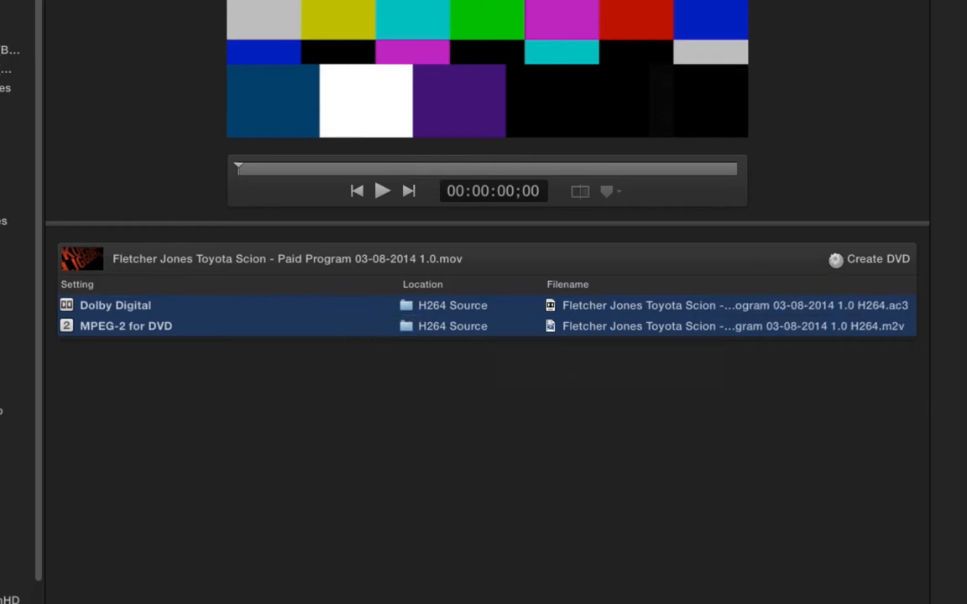
left_click(837, 259)
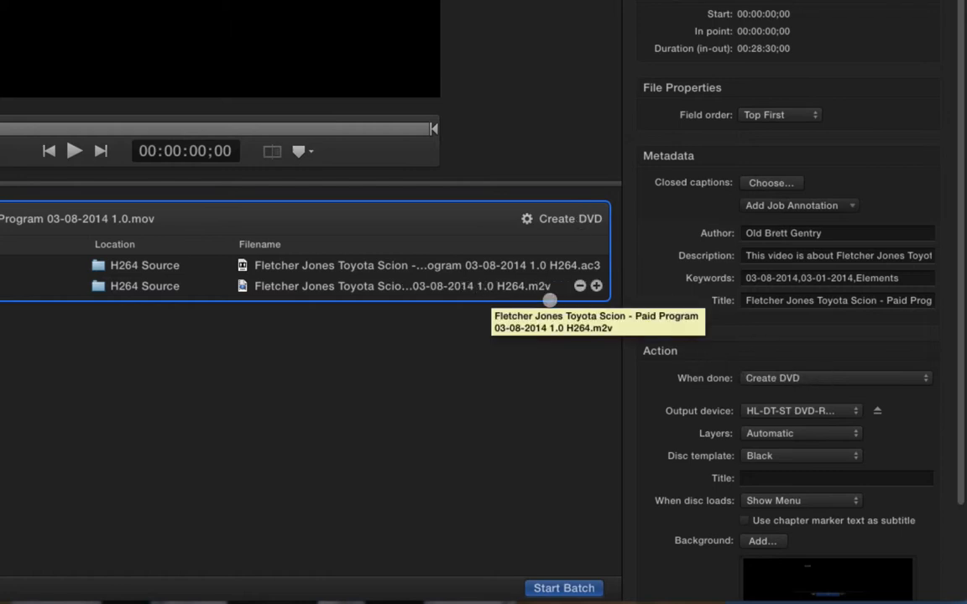
left_click(805, 378)
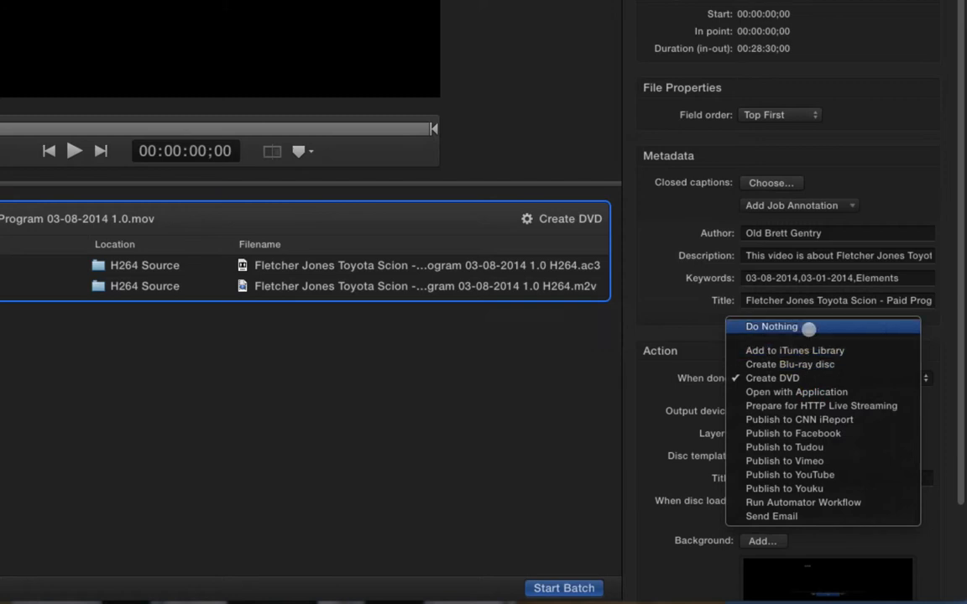
left_click(809, 328)
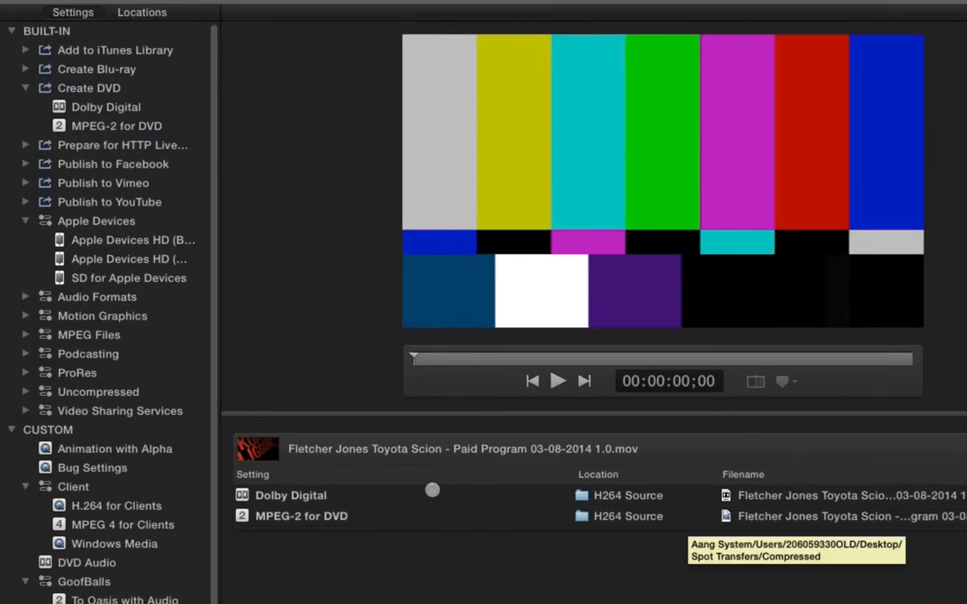
Step: Delete the Dolby Digital and MPEG-2 for DVD outputs from the job
left_click(340, 496)
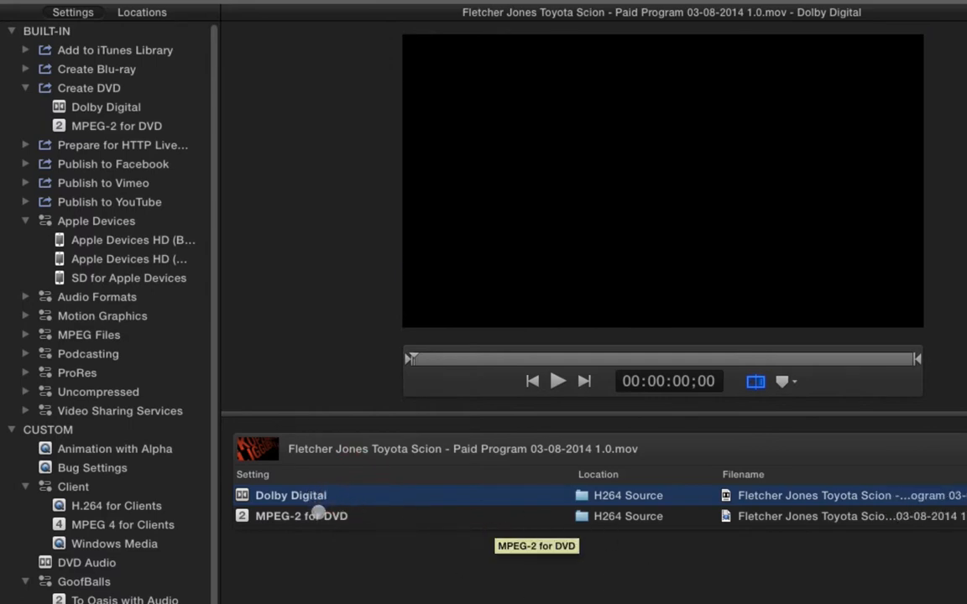
left_click(319, 516, "shift")
key("BackSpace")
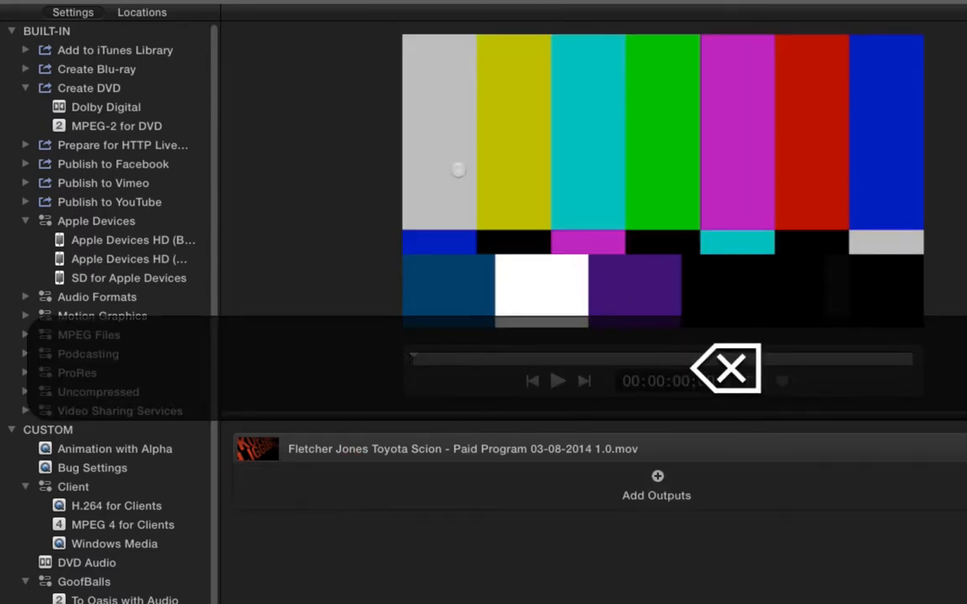
Step: Add the individual Dolby Digital and MPEG-2 for DVD settings from Create DVD to the job together
left_click(106, 108)
left_click(106, 125, "shift")
left_click_drag(105, 125, 730, 492)
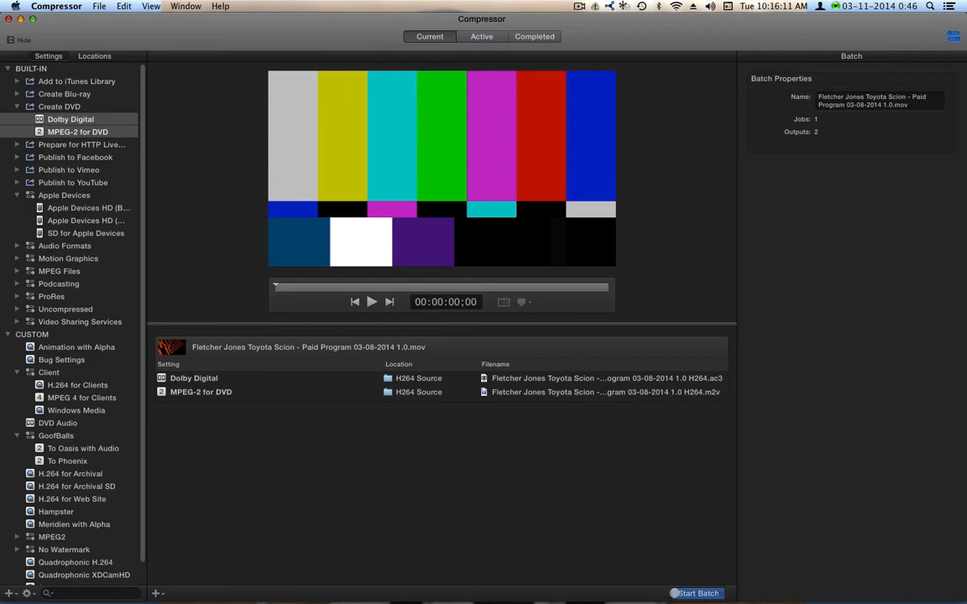
Step: Start the batch and expand the active job down to its individual output files
left_click(690, 592)
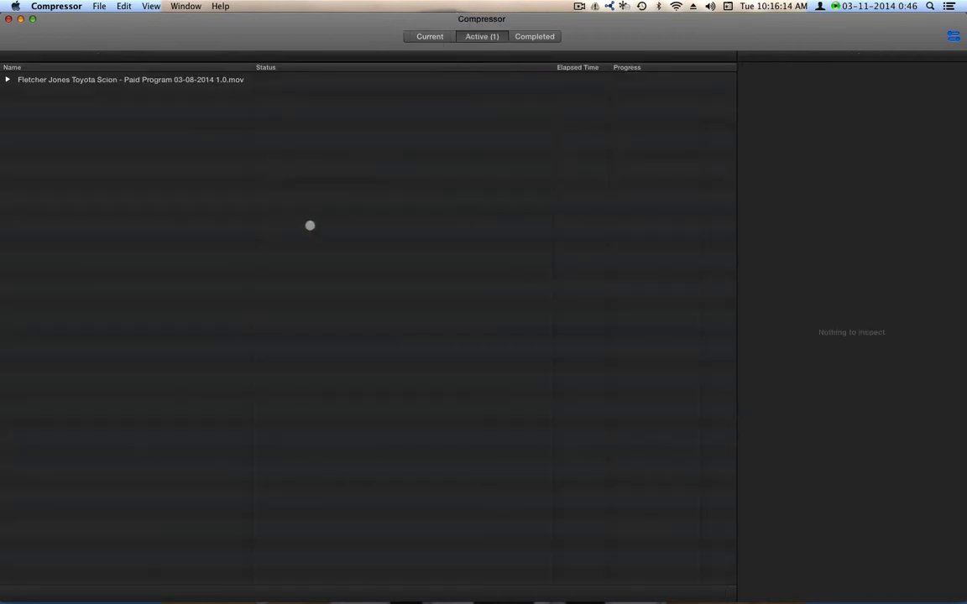
left_click(8, 79)
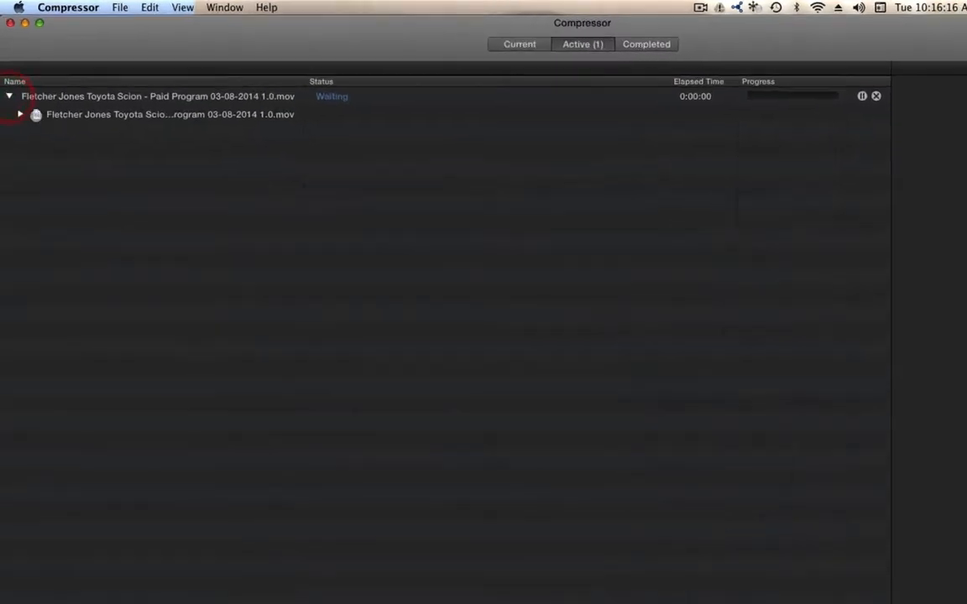
left_click(21, 114)
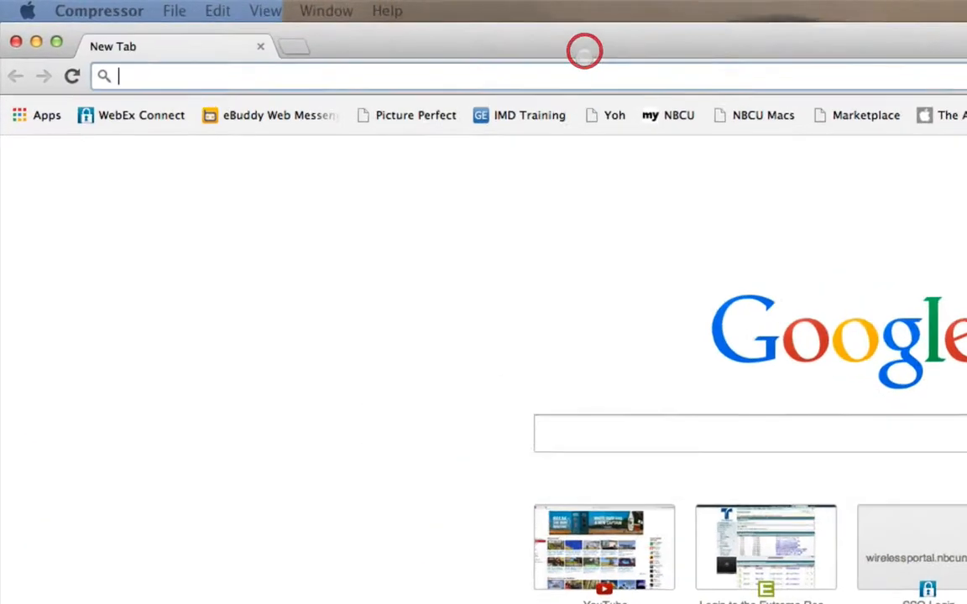
Step: In Chrome, search for "mac os x compressor repair", download Compressor Repair from Digital Rebellion's site, and close the page
left_click(576, 74)
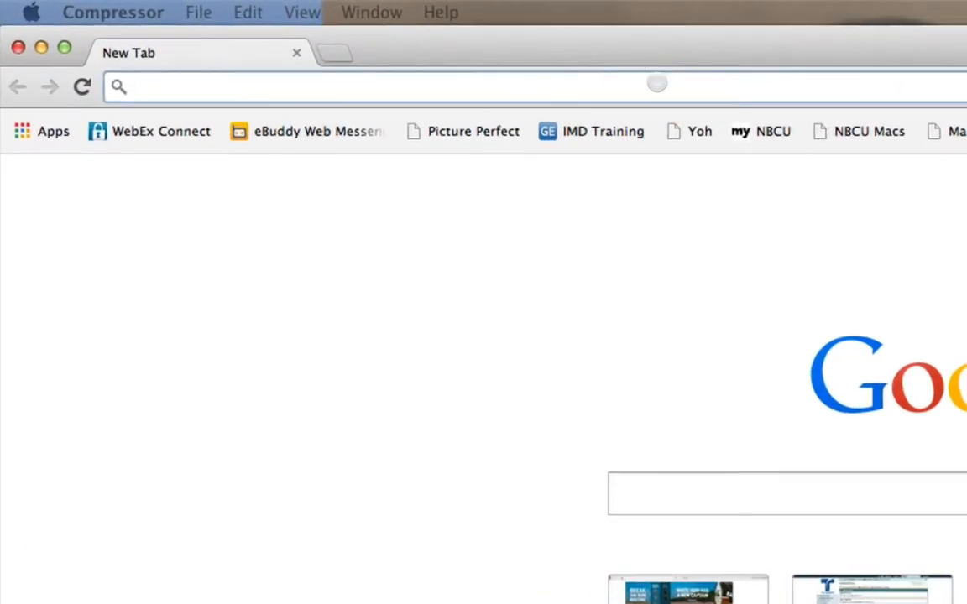
type("mac os")
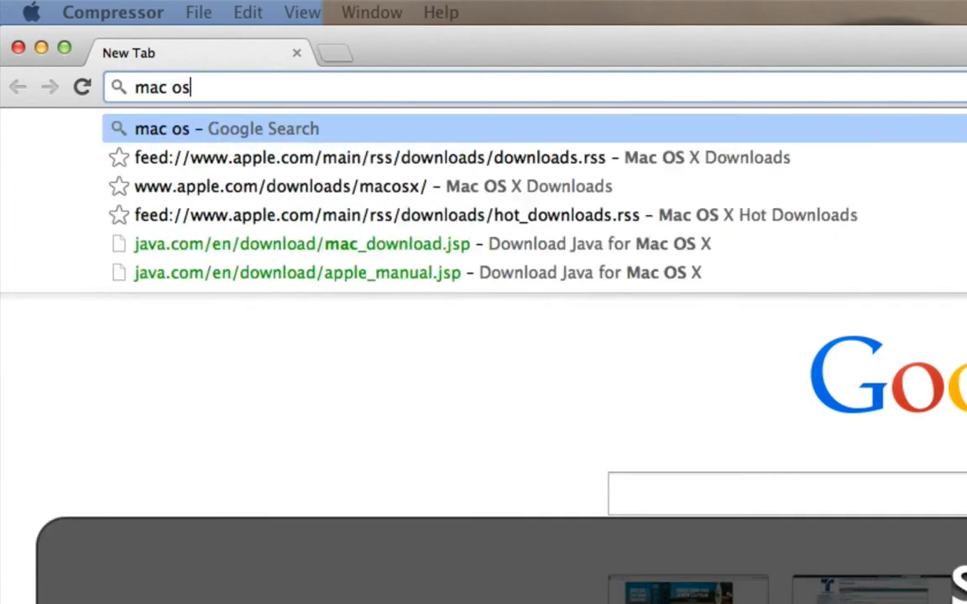
type(" x compressor re")
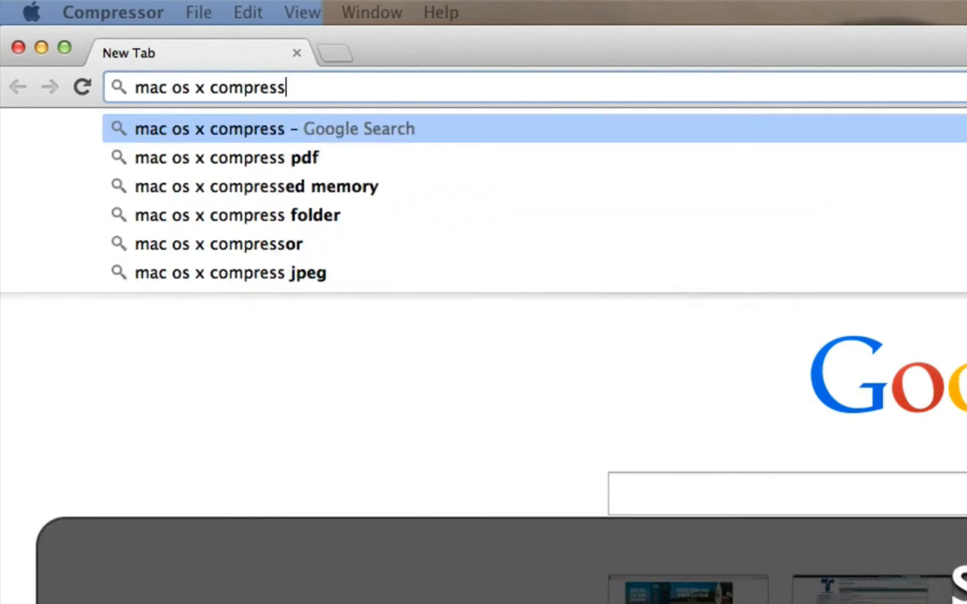
type("pair")
key("Return")
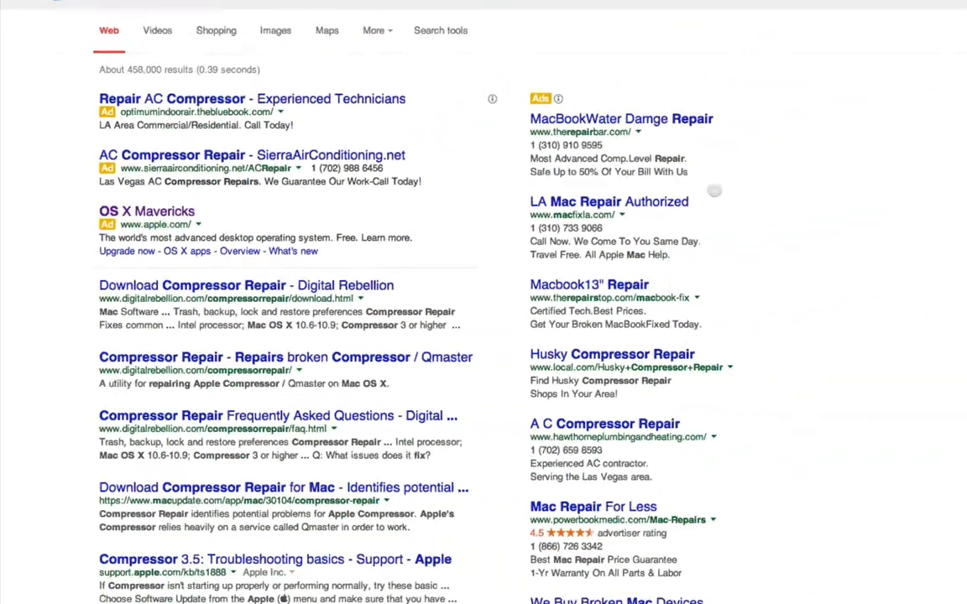
left_click(329, 241)
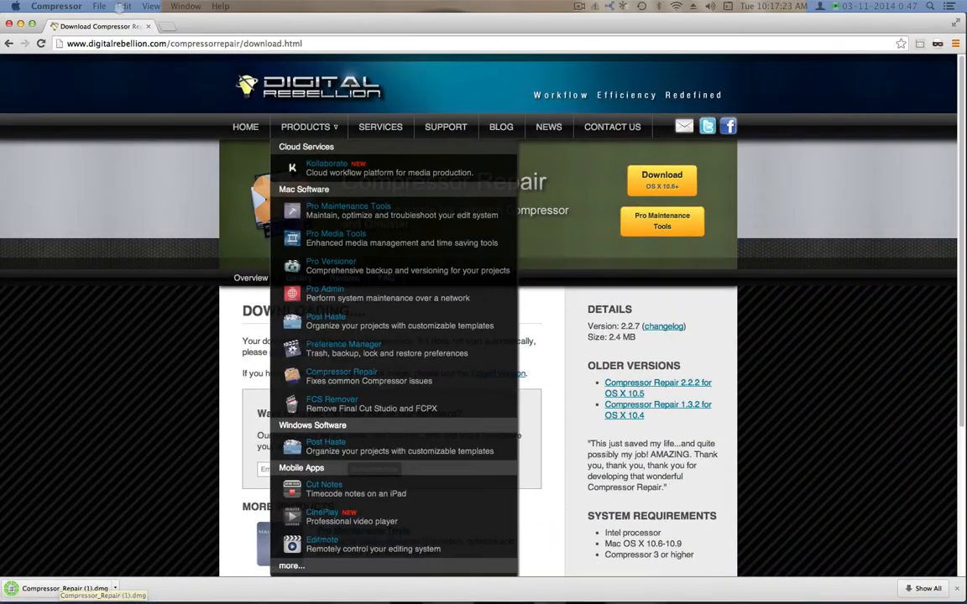
left_click(148, 26)
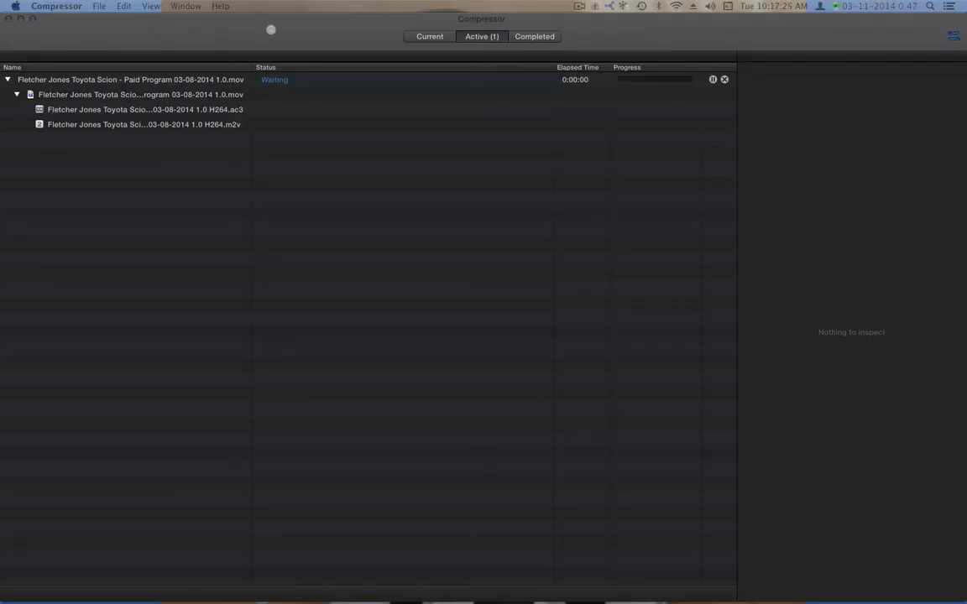
Step: Launch Compressor Repair, run the repair without additional options, authorize it with the account password, and close the utility
mouse_move(281, 590)
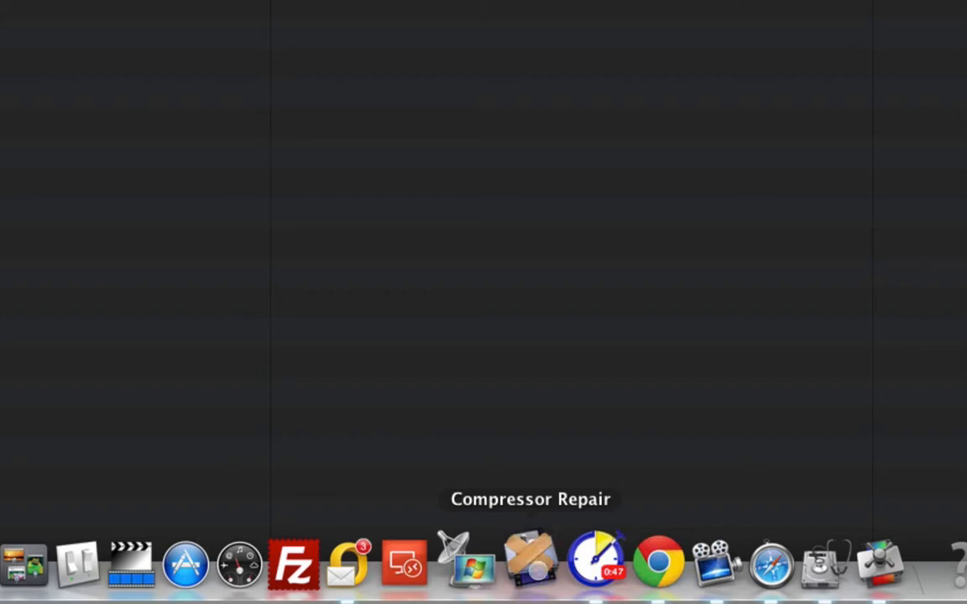
left_click(530, 561)
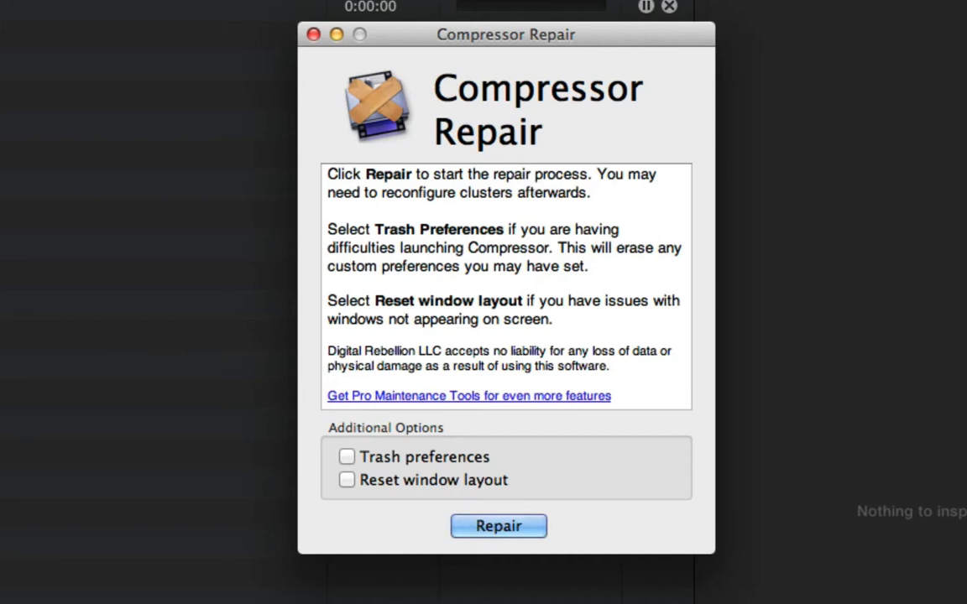
left_click(486, 526)
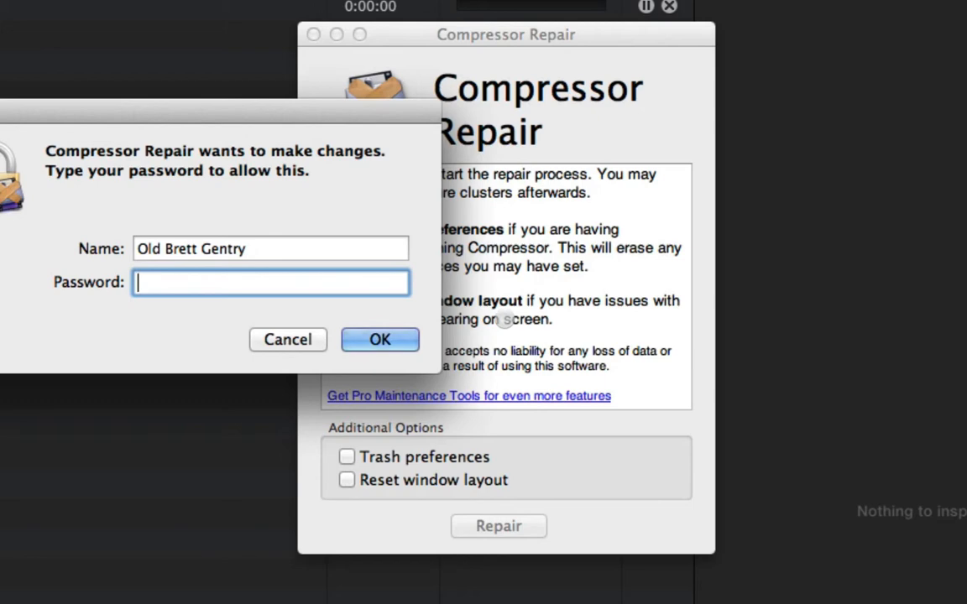
type("••••••••••••••")
key("Return")
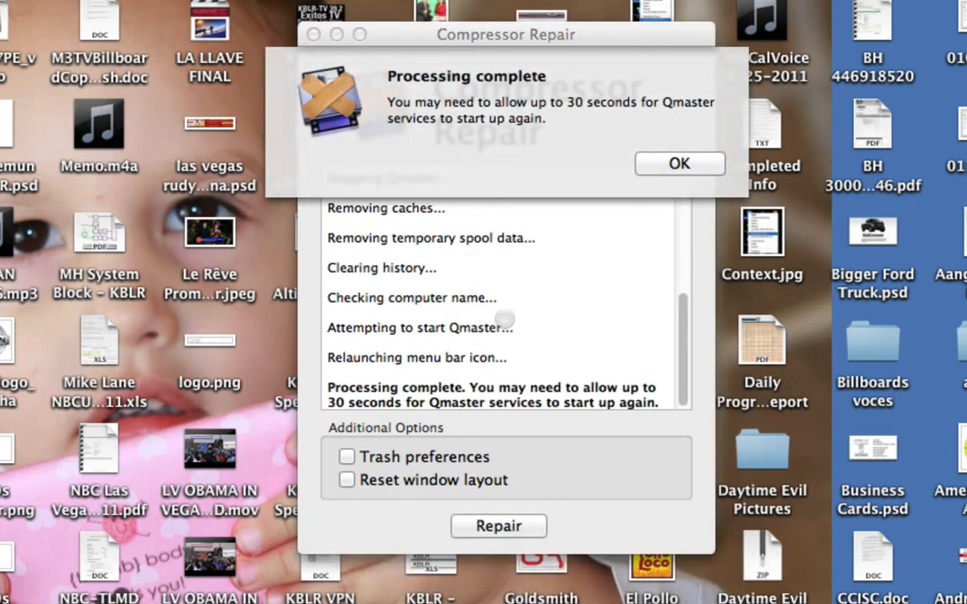
left_click(679, 163)
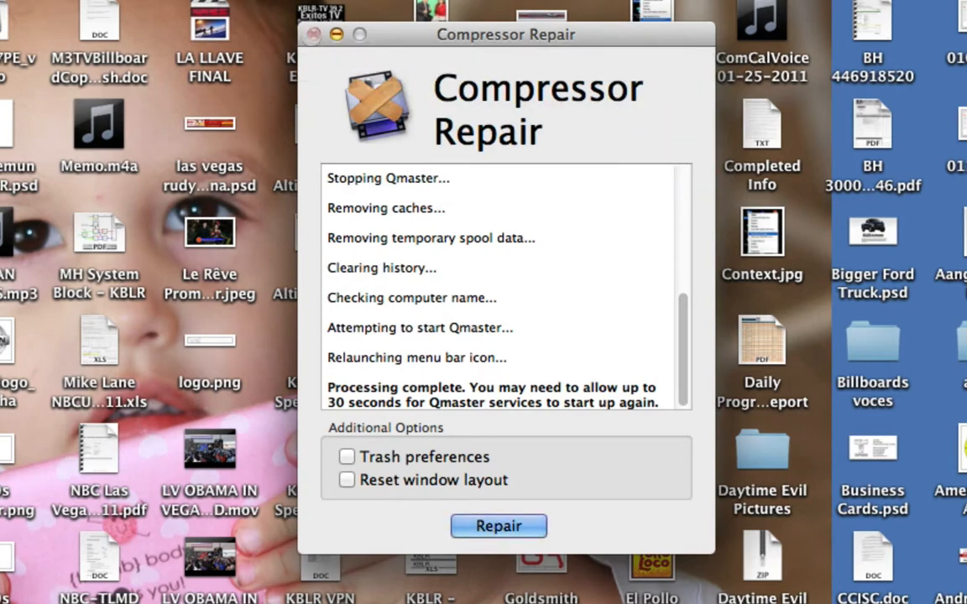
left_click(312, 35)
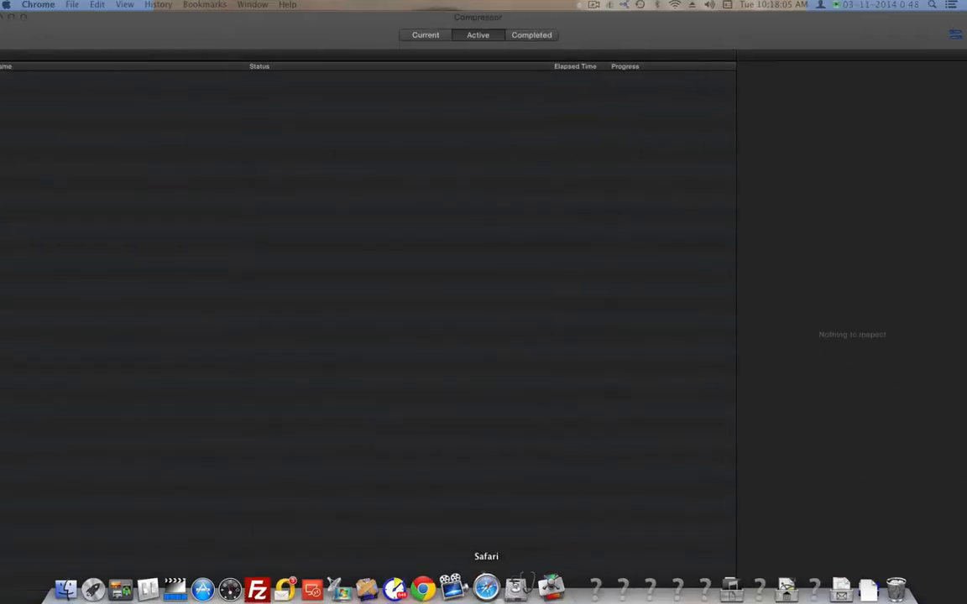
Step: Check Compressor's Current, Active and Completed views for remaining jobs after the repair, ending in the Current view
left_click(419, 36)
left_click(471, 37)
left_click(523, 37)
left_click(481, 36)
left_click(430, 36)
left_click(481, 36)
left_click(510, 36)
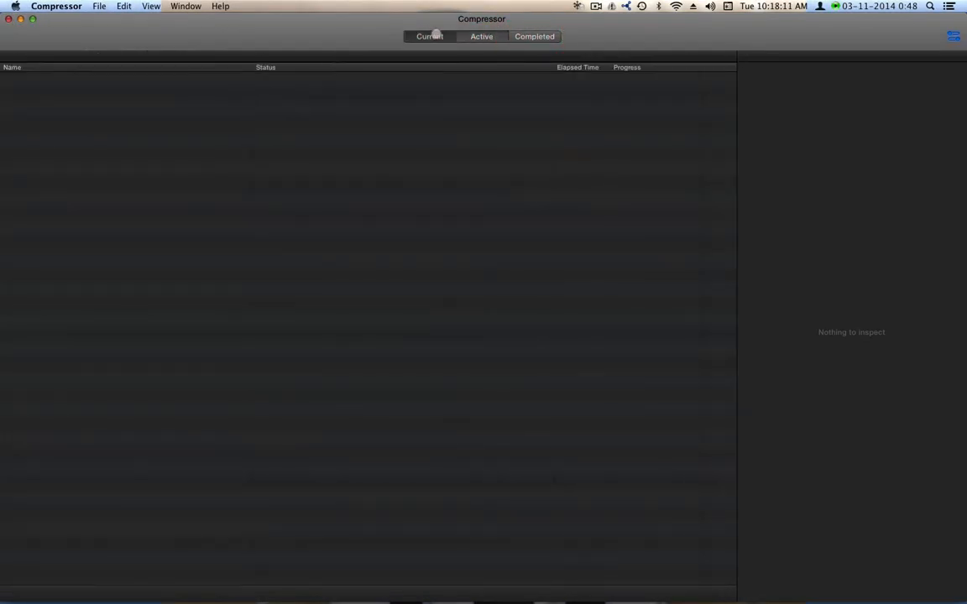
left_click(420, 36)
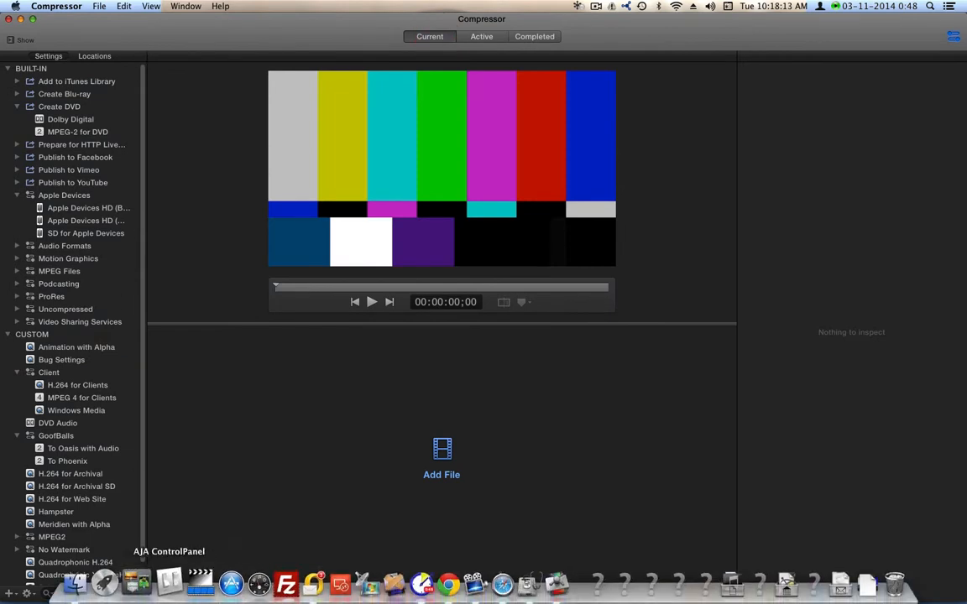
Step: Switch to Finder and open the Compressed folder inside Spot Transfers
left_click(75, 581)
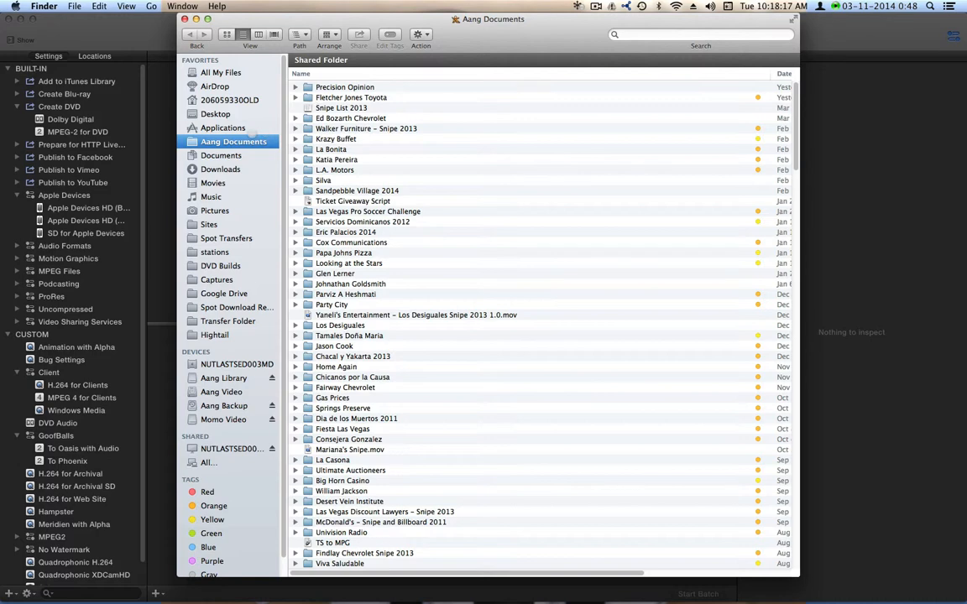
left_click(225, 238)
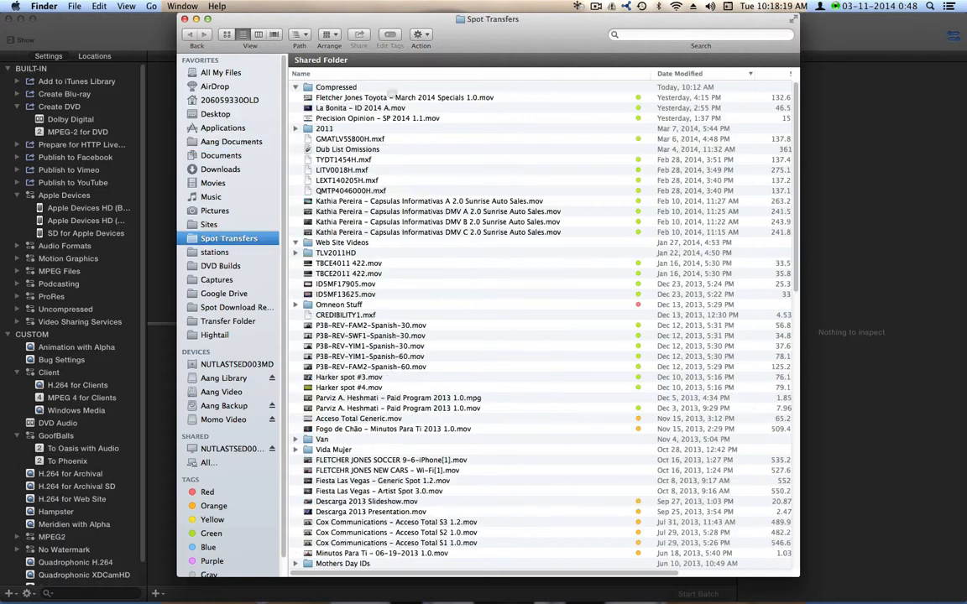
double_click(322, 87)
left_click_drag(489, 49, 458, 41)
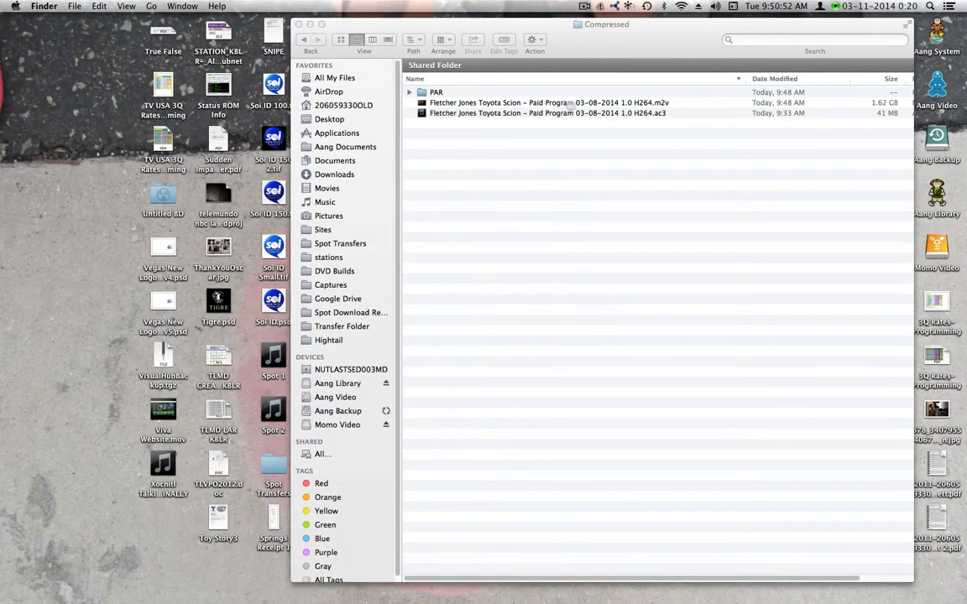
Step: Preview the Fletcher Jones Toyota Scion paid program .m2v video in Quick Look, close the preview and lower the system volume
left_click(571, 106)
left_click(637, 112)
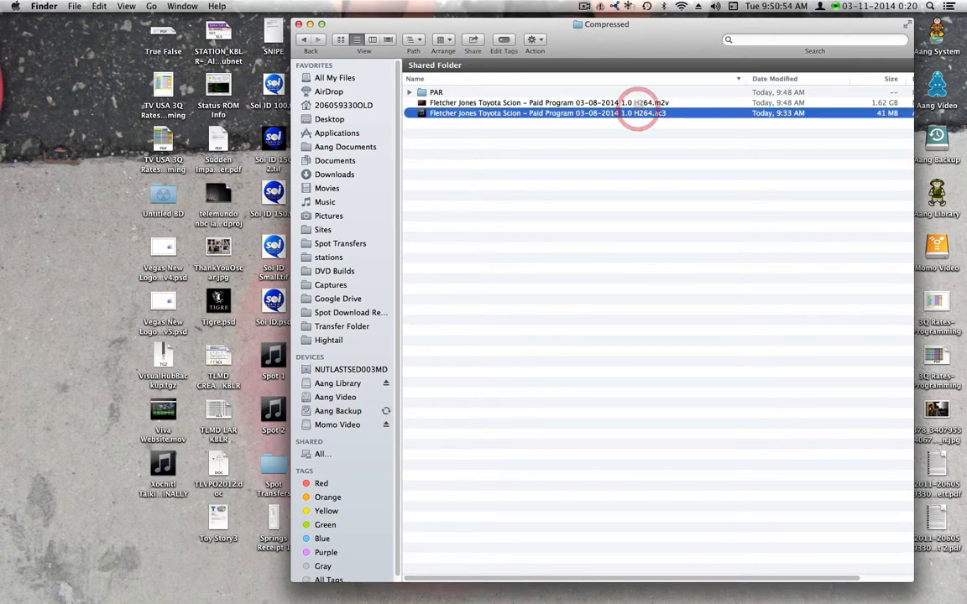
left_click(639, 101)
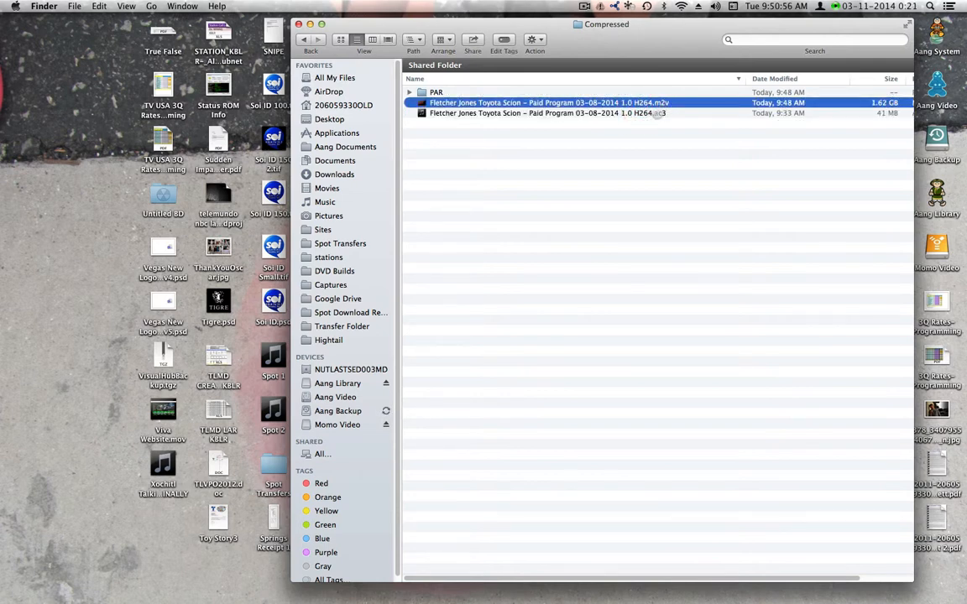
key("space")
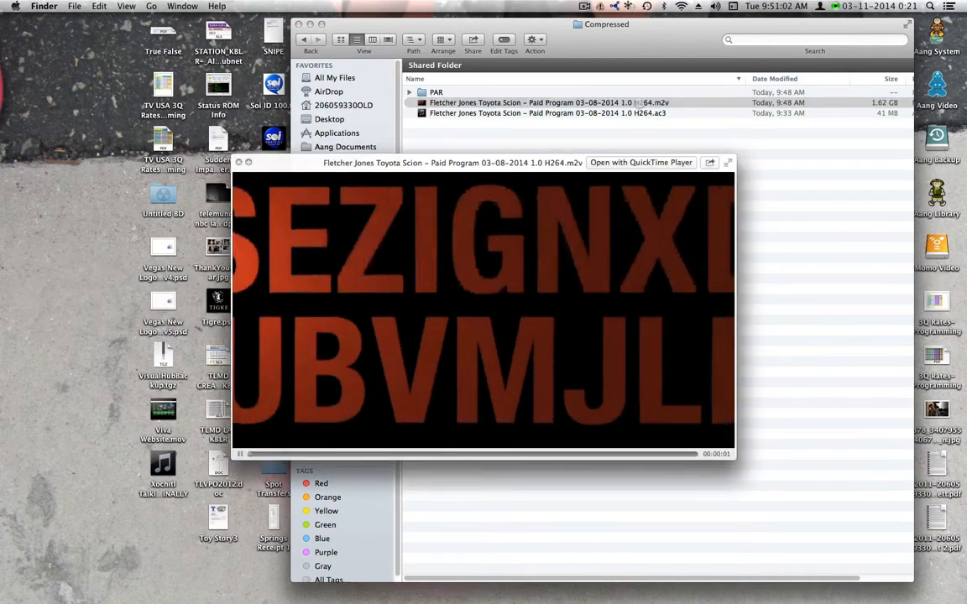
key("space")
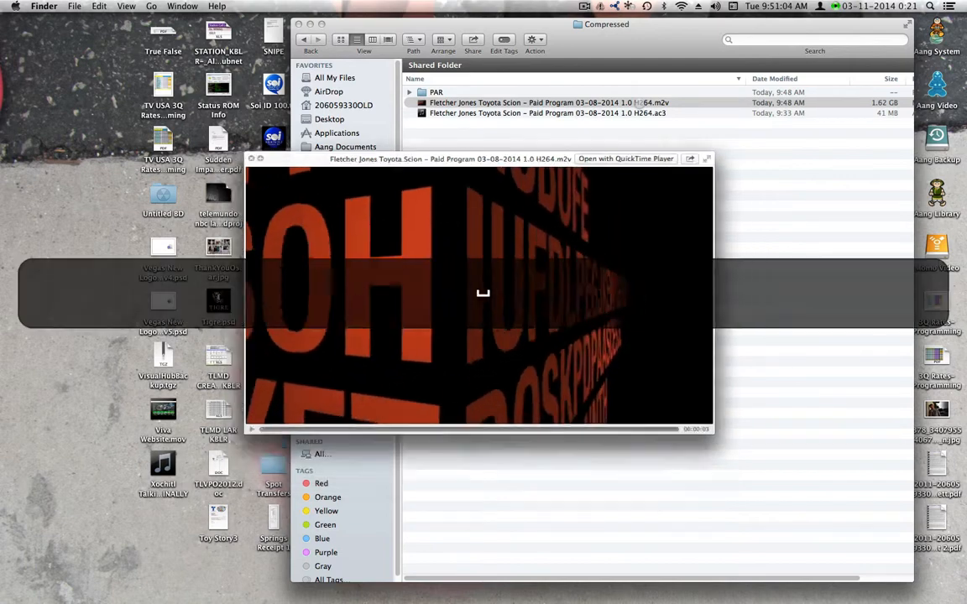
key("XF86AudioLowerVolume")
key("XF86AudioLowerVolume")
key("XF86AudioLowerVolume")
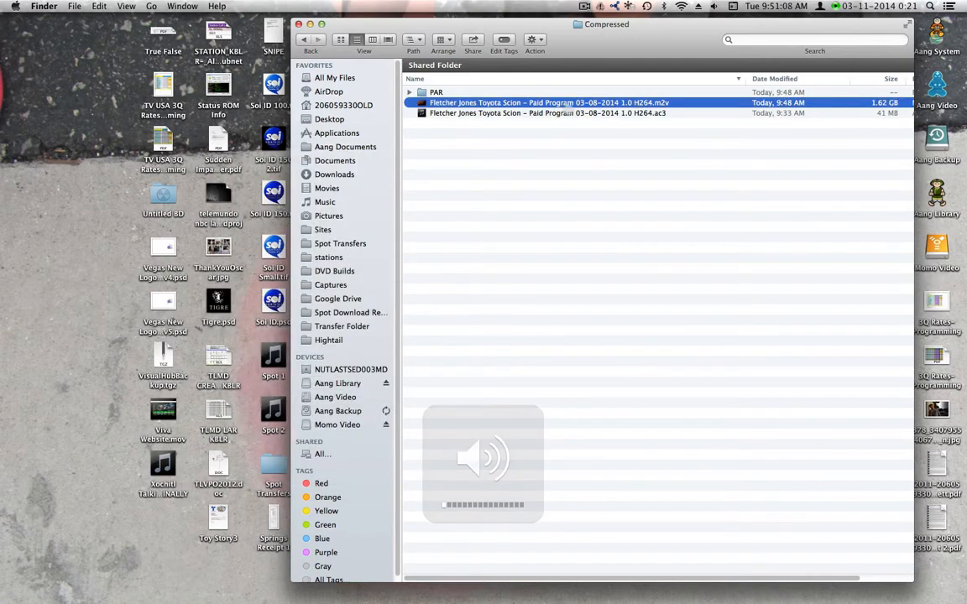
Step: Preview the matching paid program .ac3 audio file in Quick Look and close the preview
left_click(565, 112)
key("space")
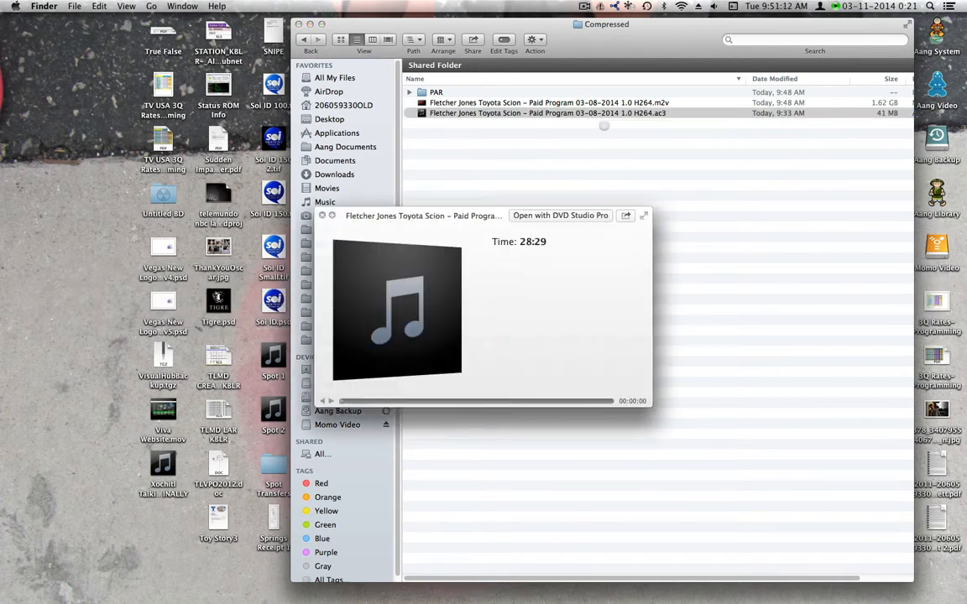
key("space")
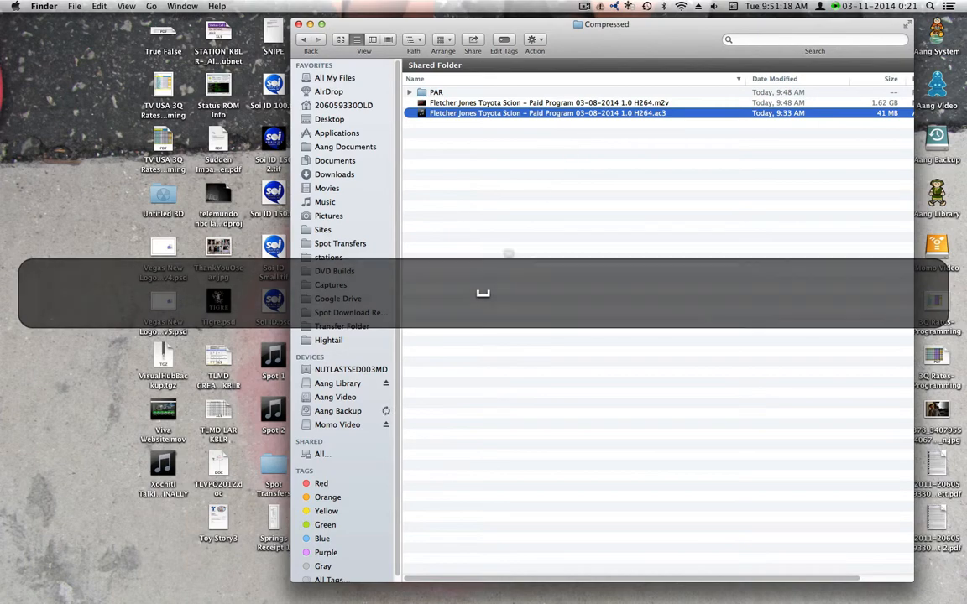
Step: Launch DVD Studio Pro from Launchpad's Video group and apply the custom 2013 template to Menu 1
left_click(129, 590)
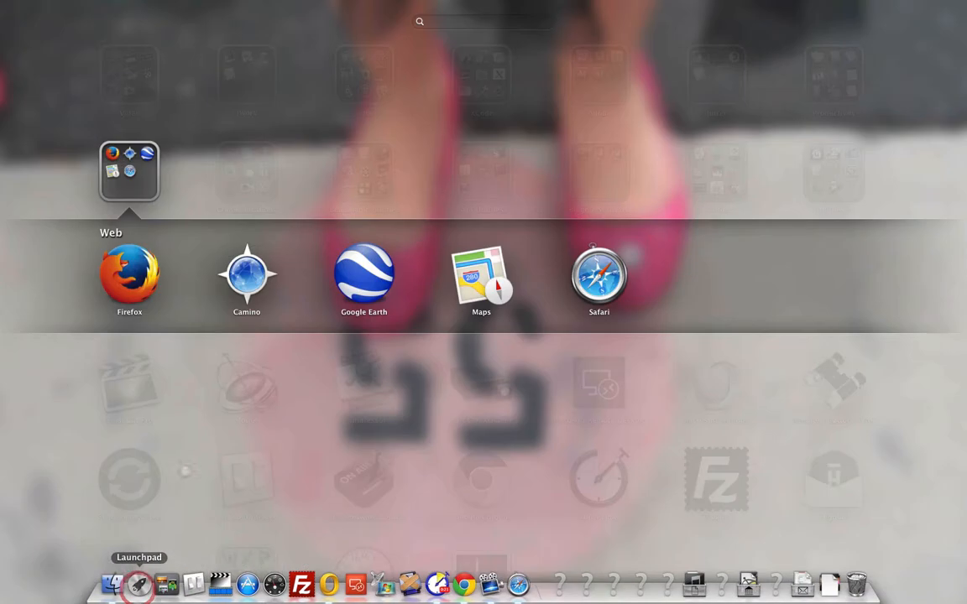
left_click(188, 179)
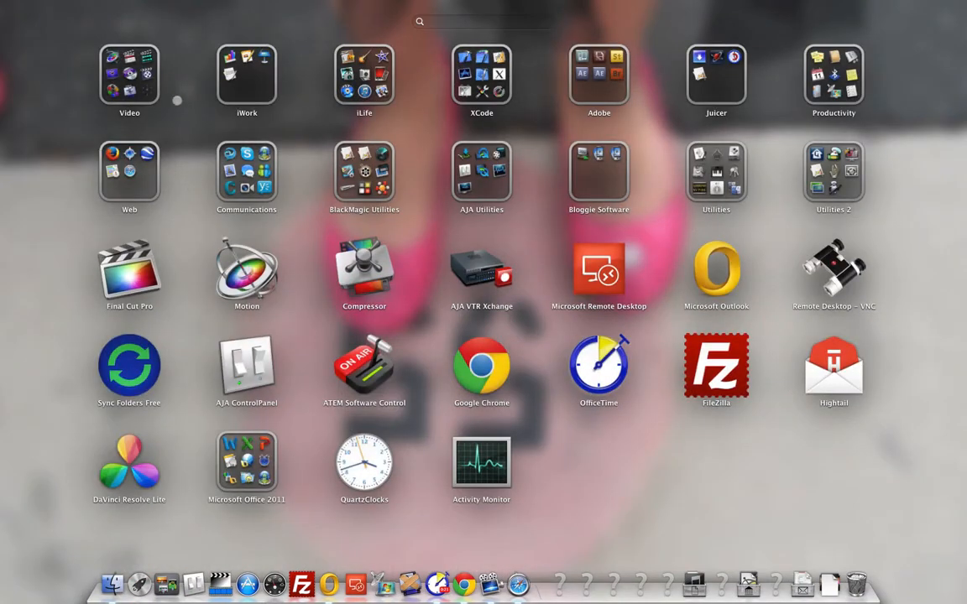
left_click(117, 74)
left_click(596, 175)
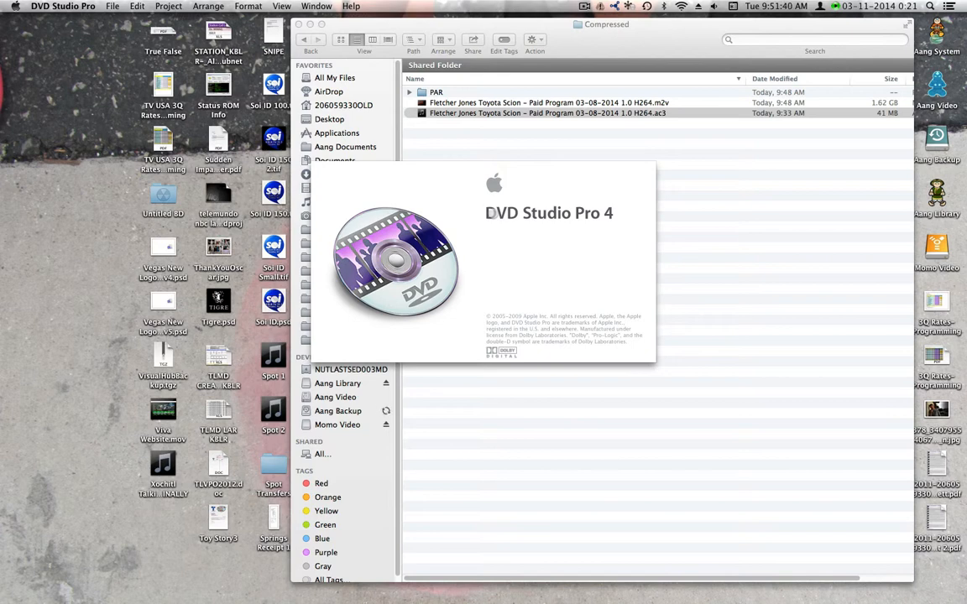
mouse_move(424, 582)
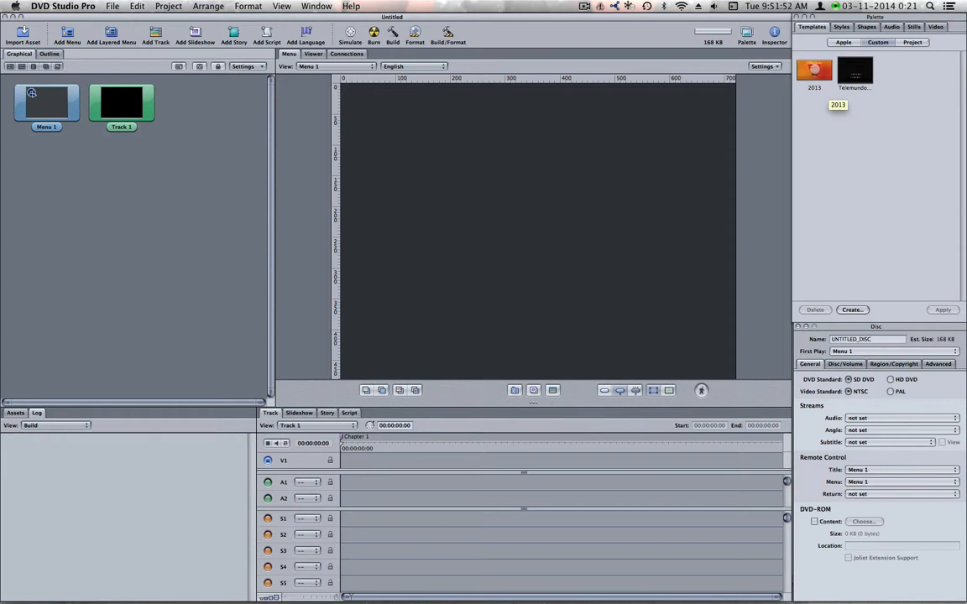
double_click(814, 69)
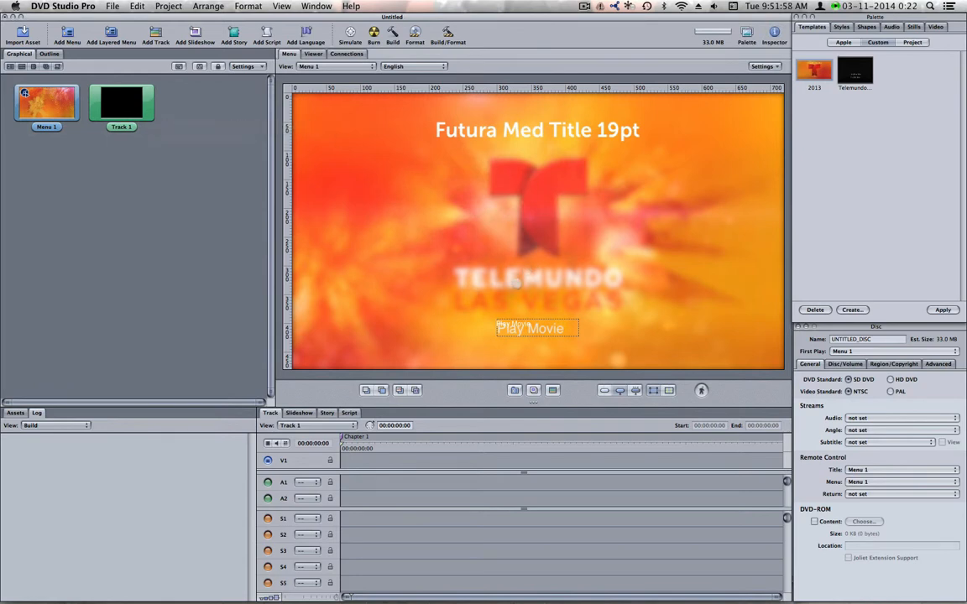
Step: Replace the menu's placeholder title text with "Fletcher Jones Toyota Scion - Paid Program 03-08-2014"
left_click(503, 326)
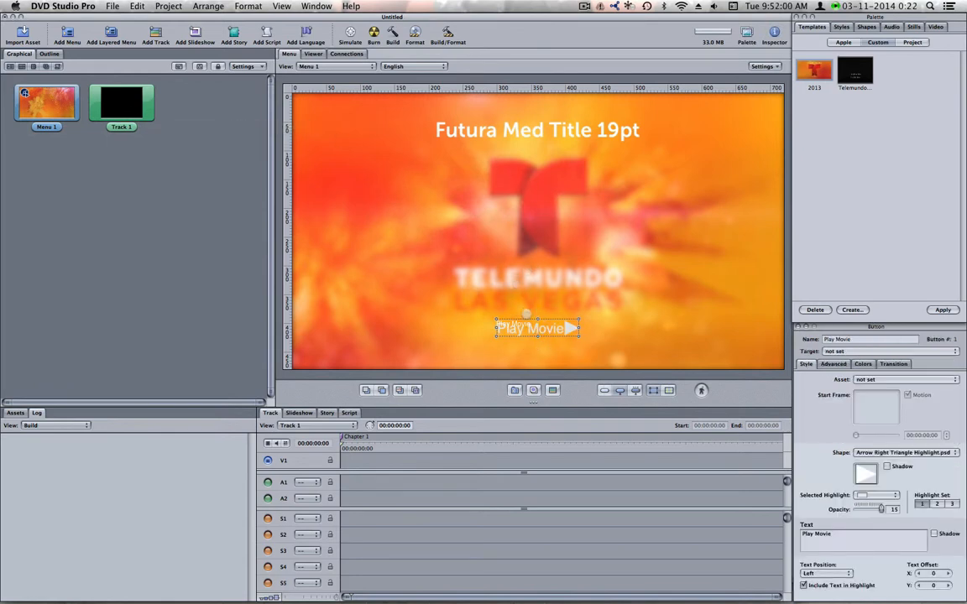
left_click(510, 128)
double_click(561, 130)
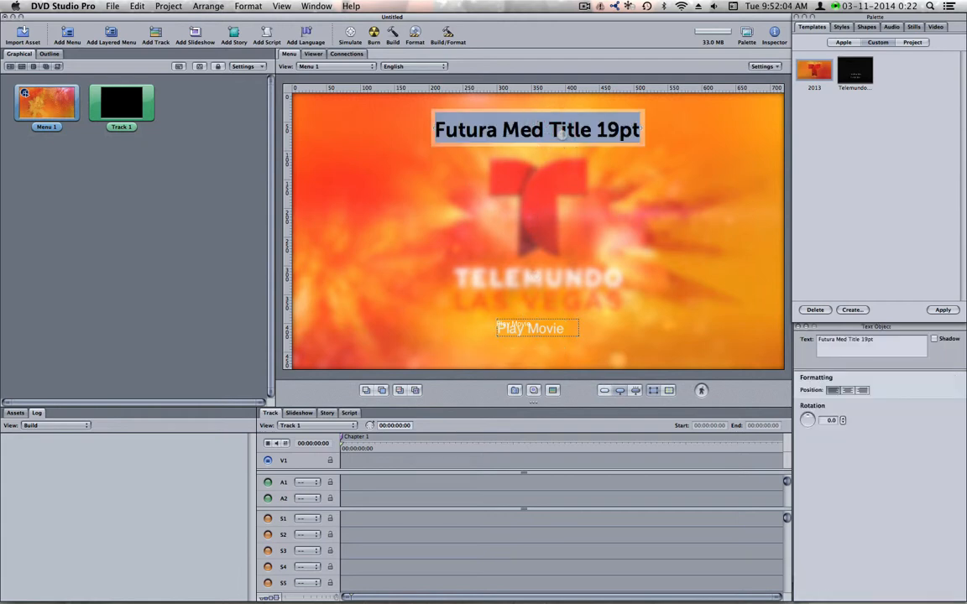
key("shift")
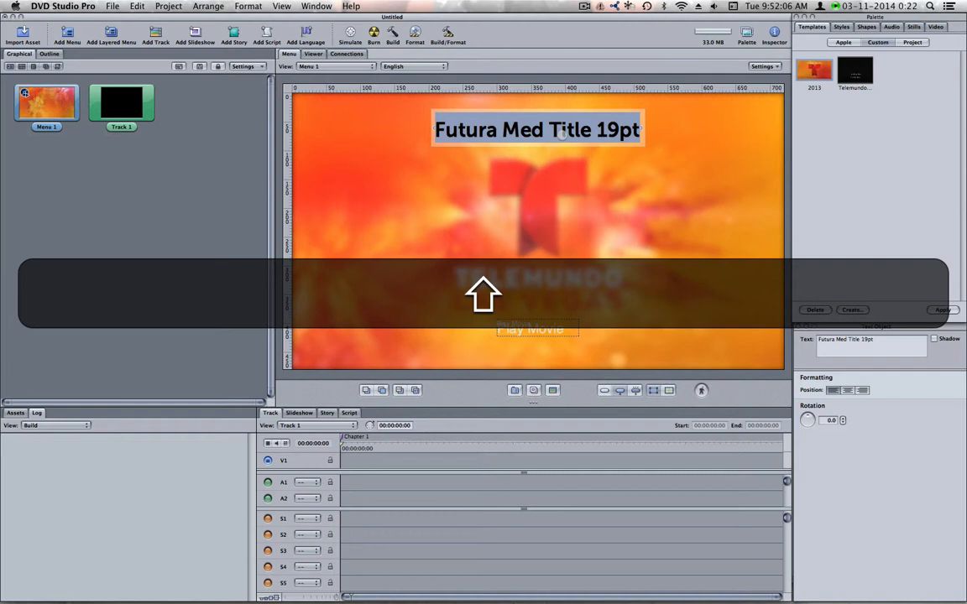
type("Fle")
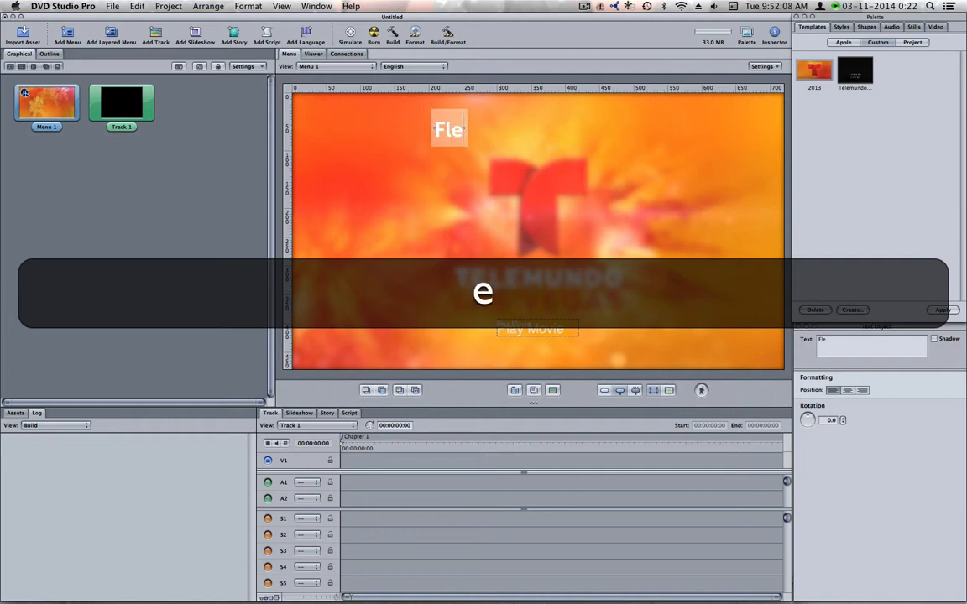
type("tcher Jones T")
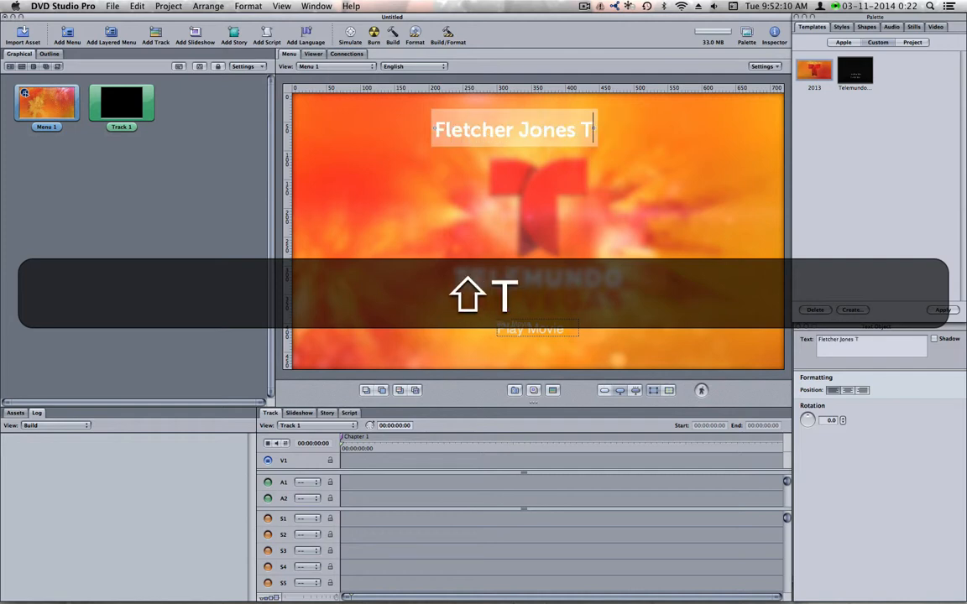
type("oyota Scion - {Paid")
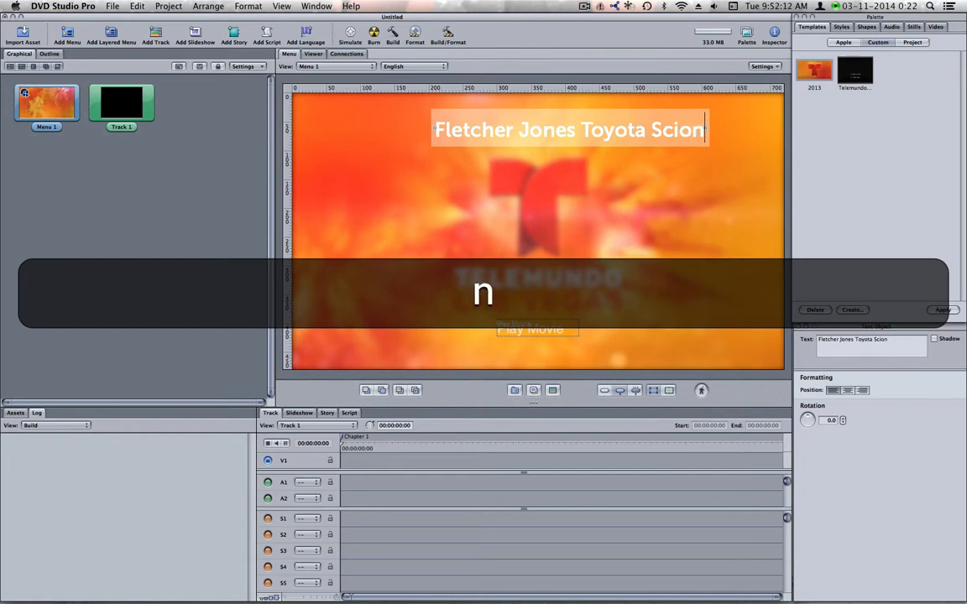
key("BackSpace")
key("BackSpace")
key("BackSpace")
key("BackSpace")
key("BackSpace")
key("BackSpace")
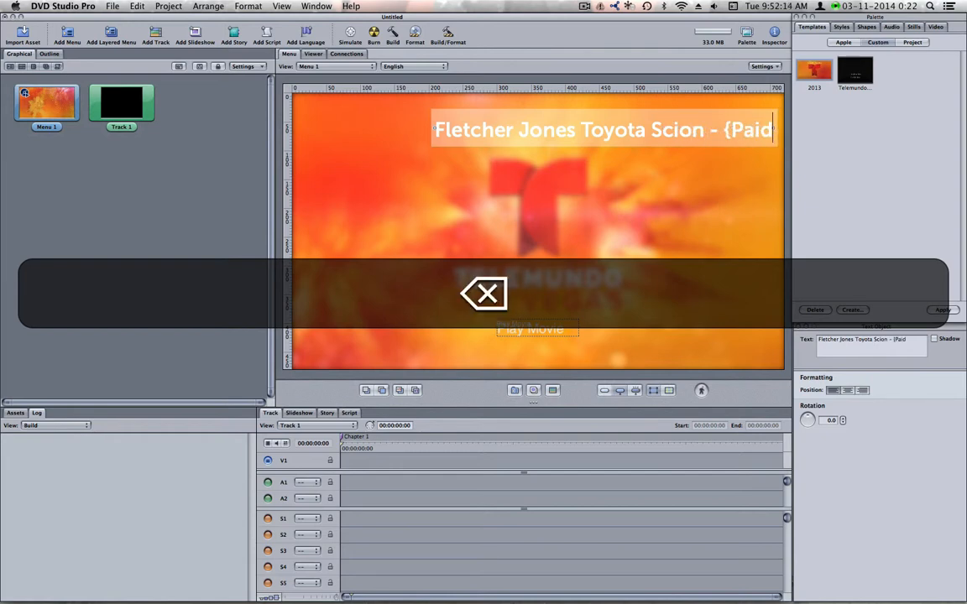
key("BackSpace")
key("BackSpace")
key("BackSpace")
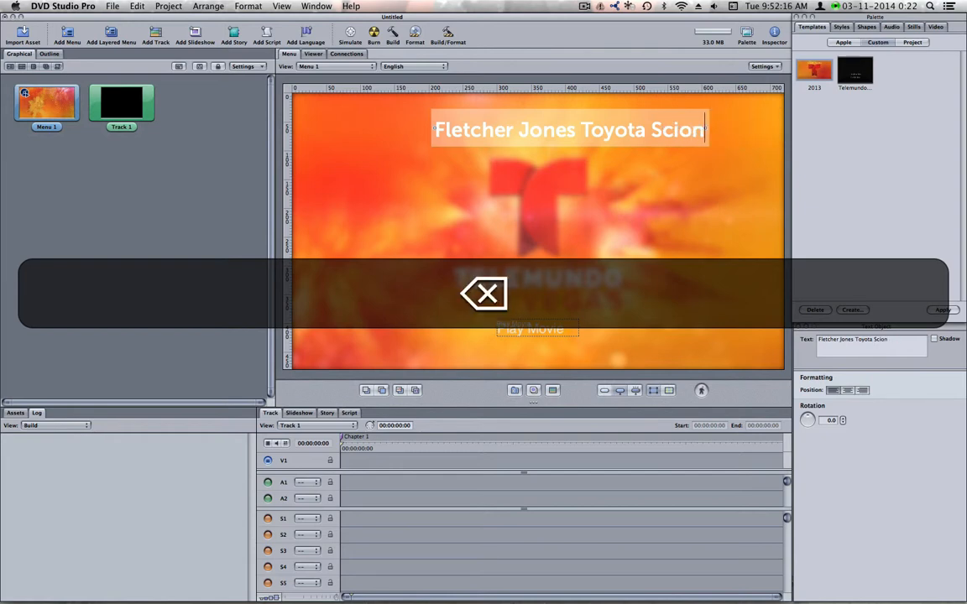
type("- ")
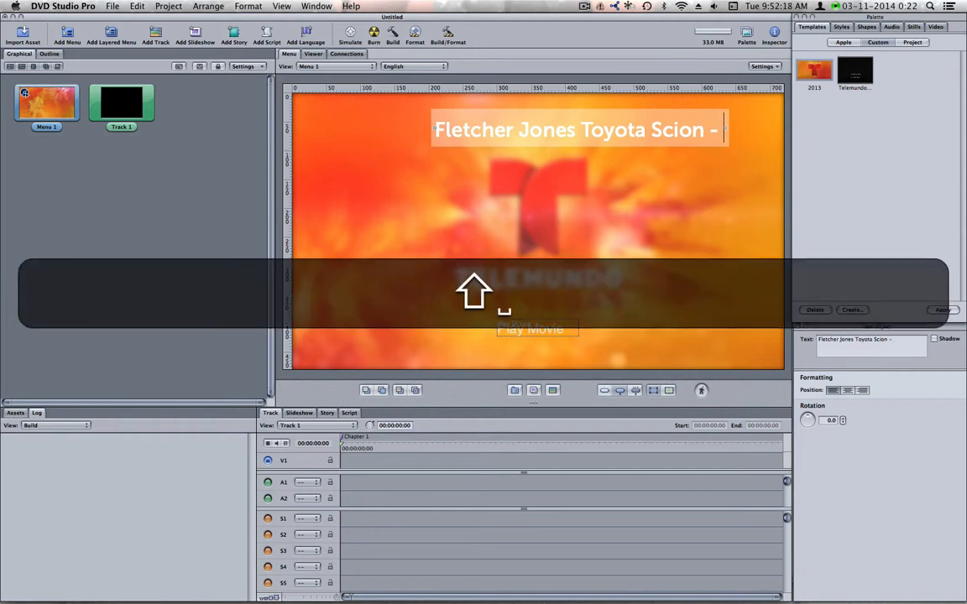
type("Paid Program ")
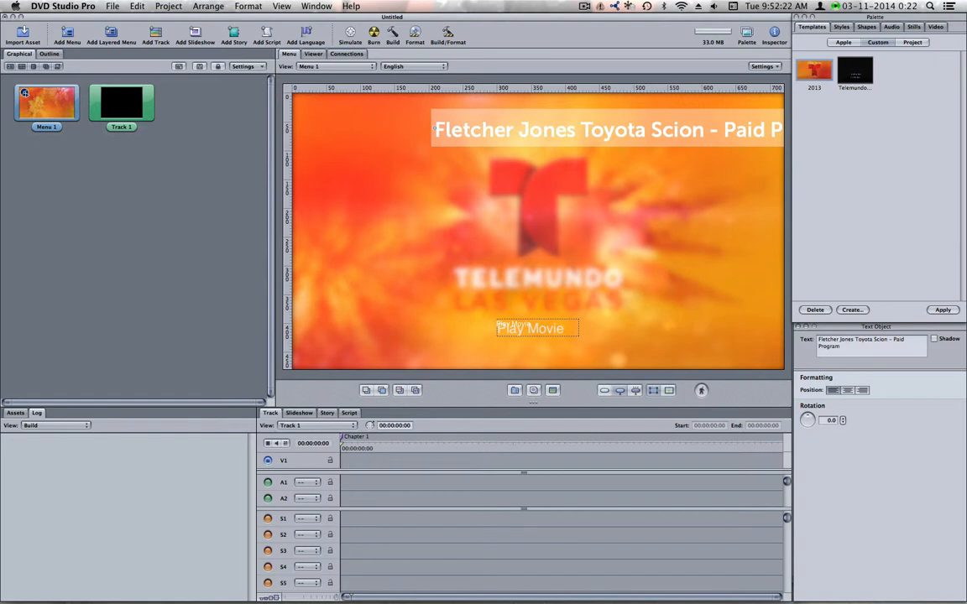
type("03-")
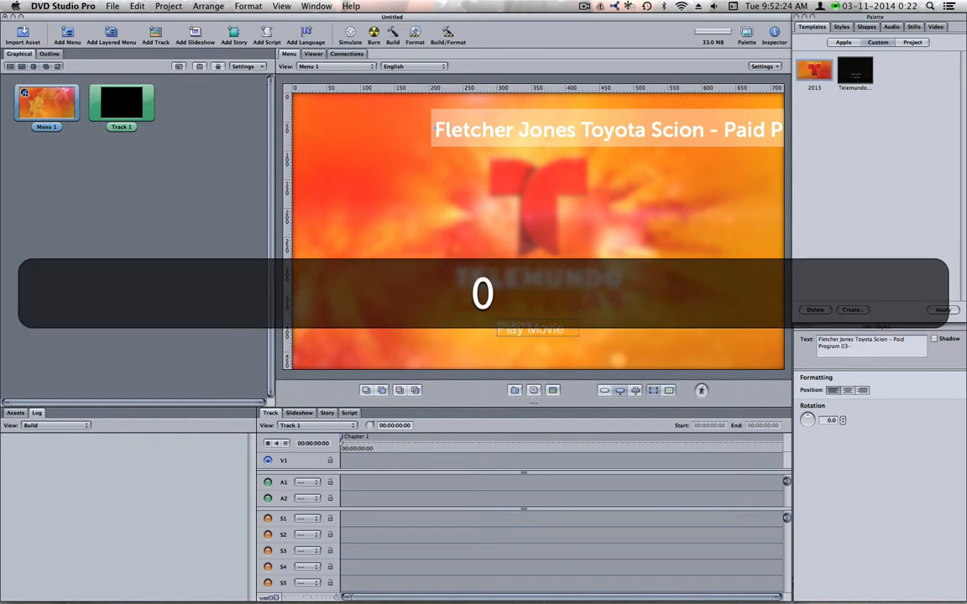
type("08-2014")
key("super+4")
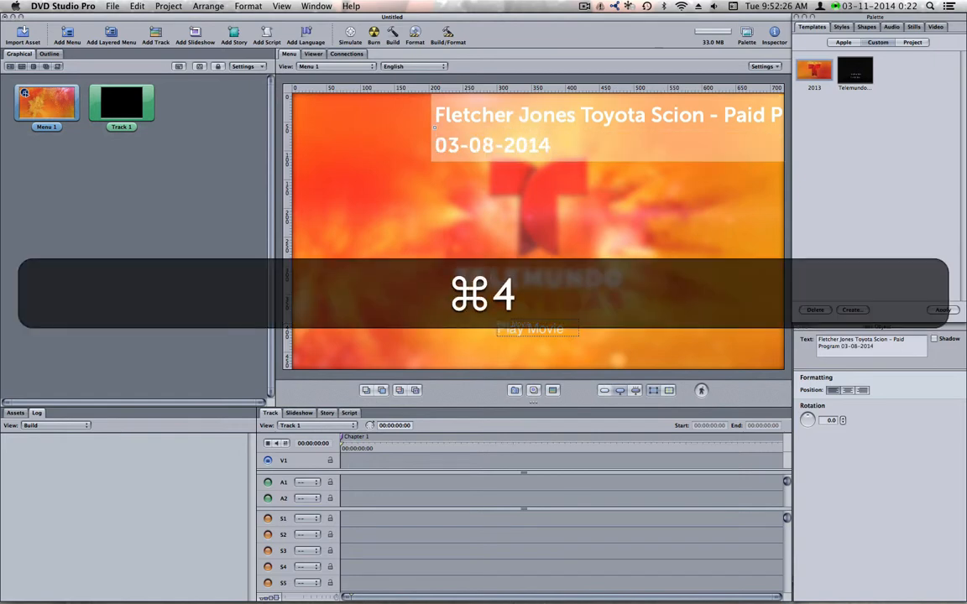
Step: Set the menu title's font size to 24 and move the title so it is centred above the logo
key("super+a")
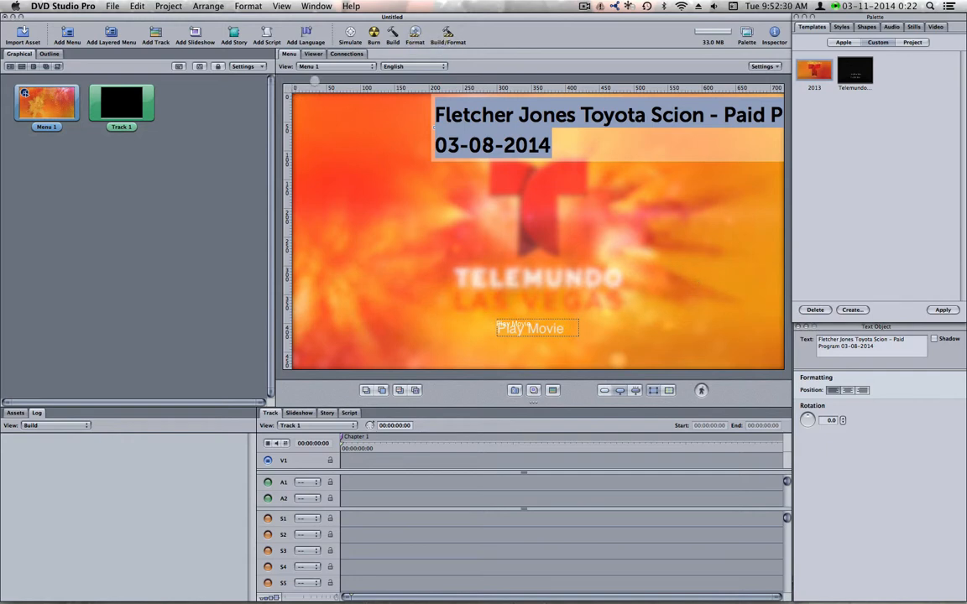
key("super+t")
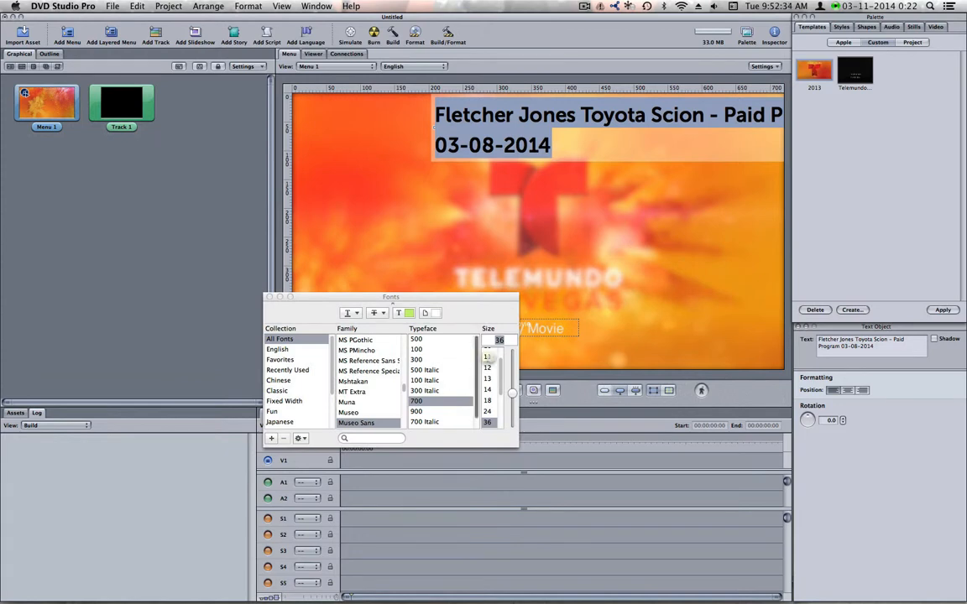
left_click(487, 412)
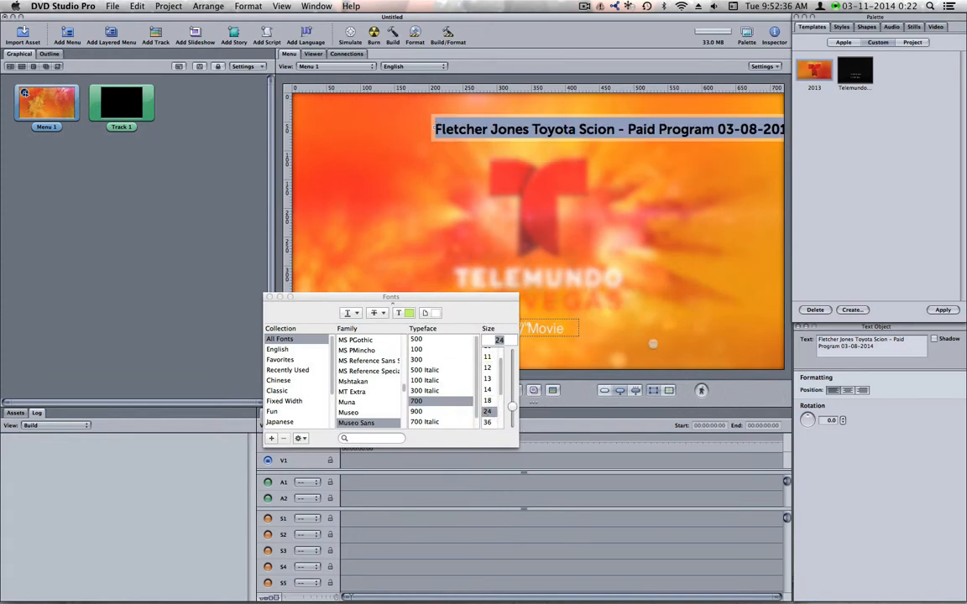
left_click(269, 298)
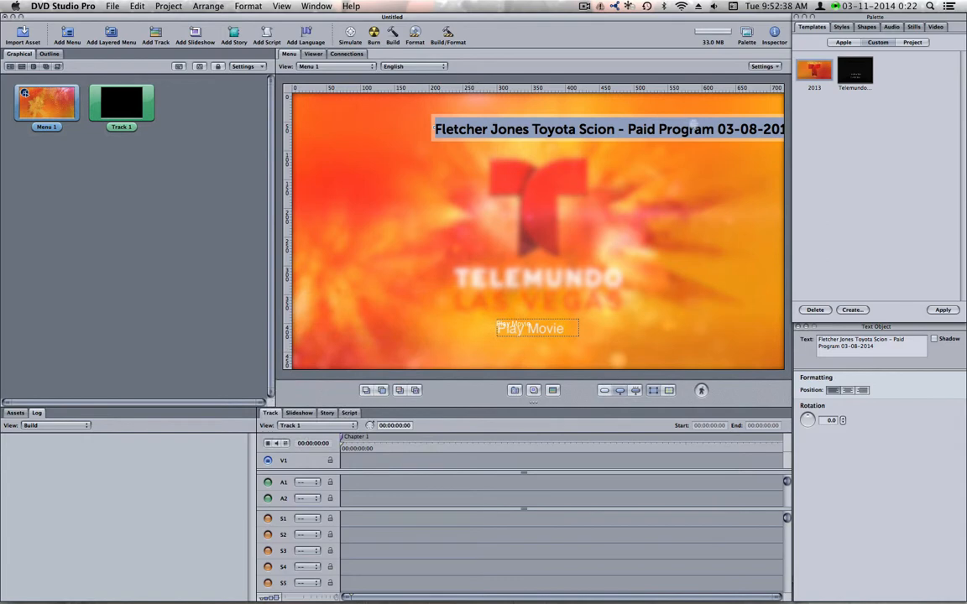
left_click(674, 179)
left_click_drag(697, 131, 622, 127)
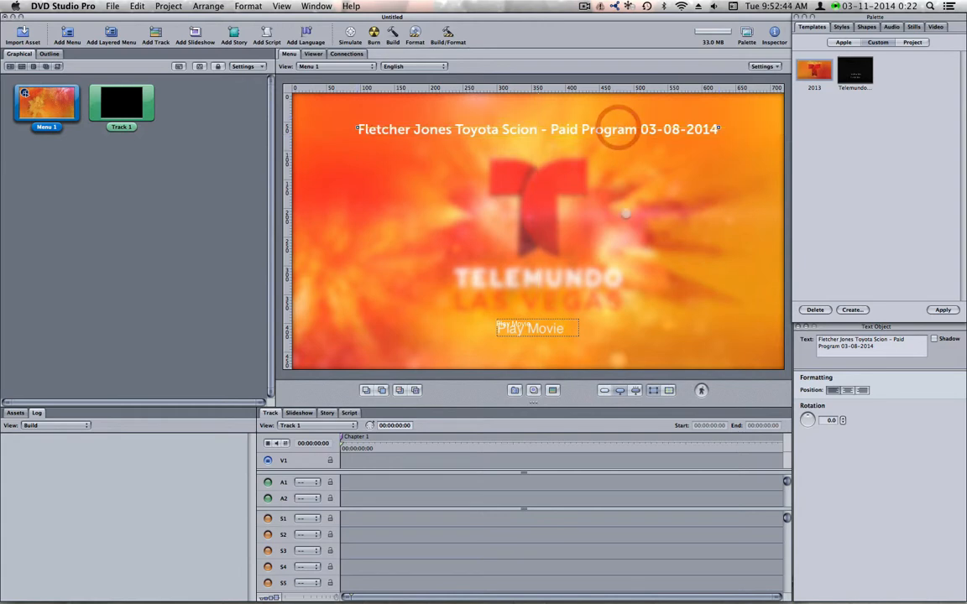
left_click(533, 328)
left_click_drag(120, 92, 154, 182)
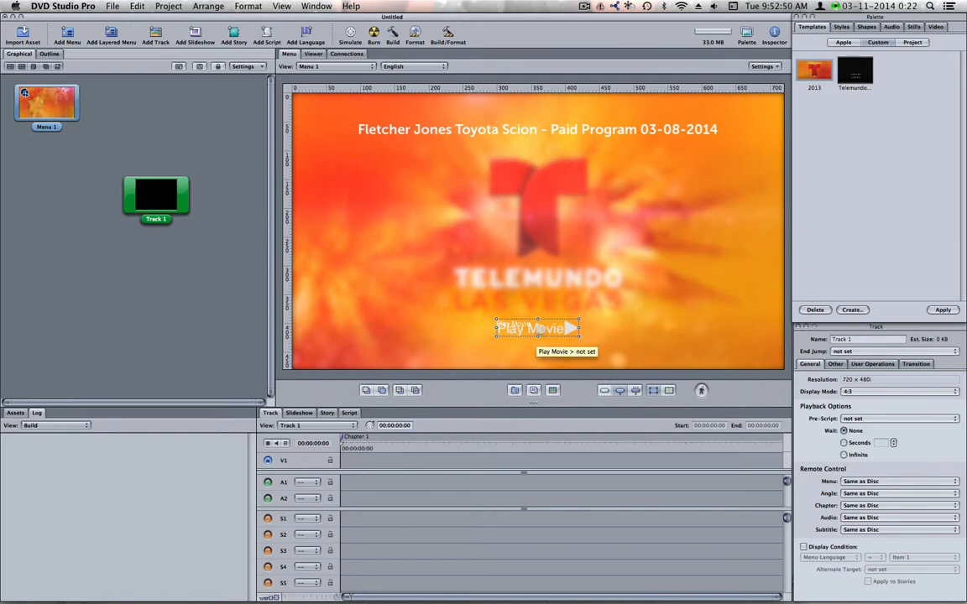
mouse_move(537, 331)
left_mouse_down()
mouse_move(431, 183)
mouse_move(443, 189)
mouse_move(472, 318)
mouse_move(537, 339)
mouse_move(537, 320)
left_mouse_up()
key("super+z")
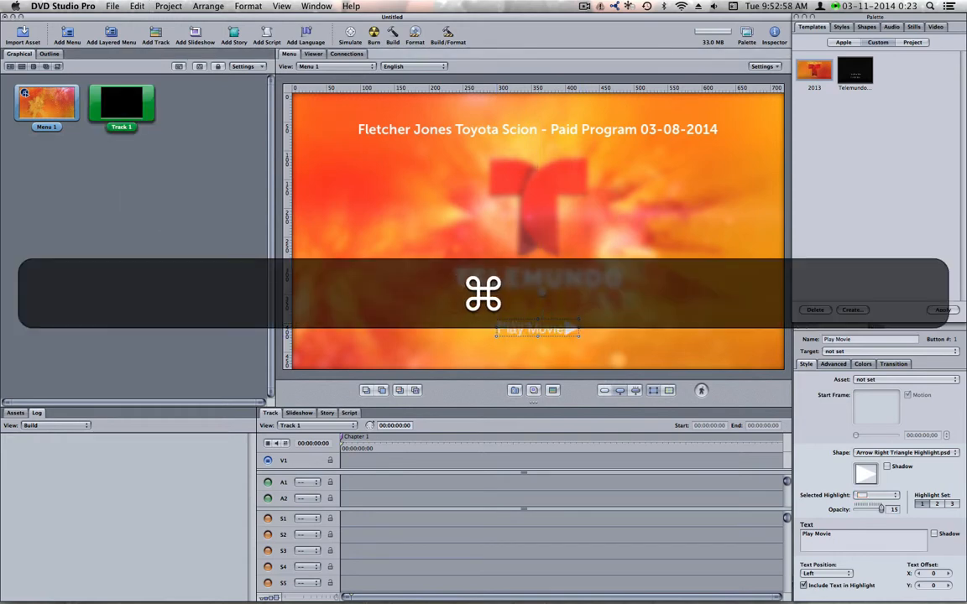
key("shift+super+z")
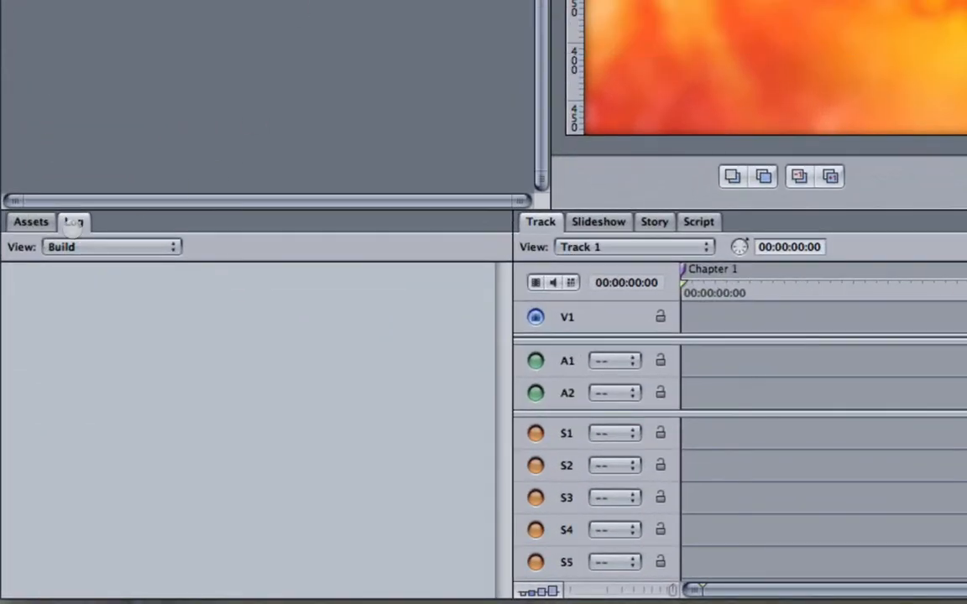
Step: Expand the Templates folder in the project assets and preview the menu's motion background, stopping it after playback
left_click(31, 222)
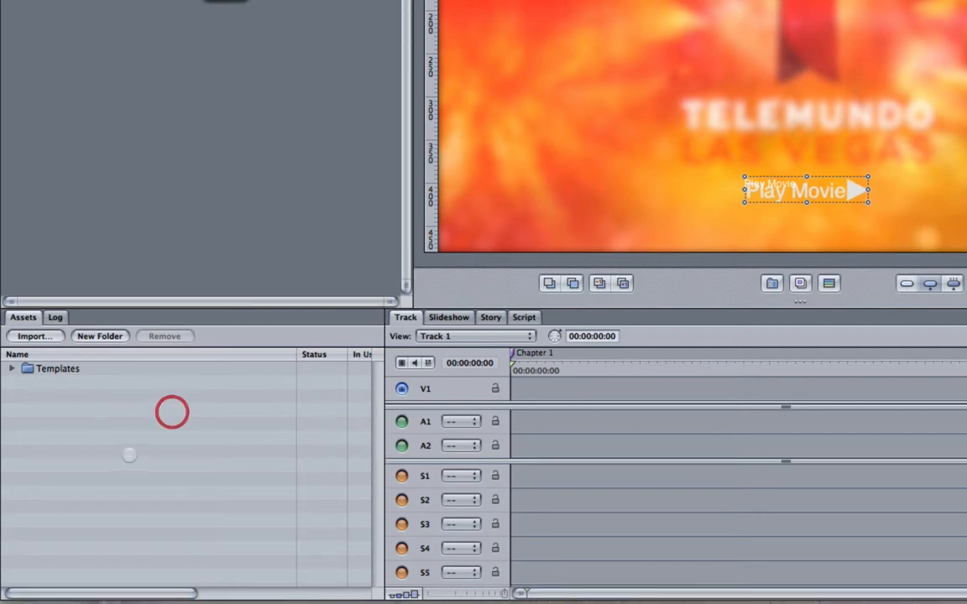
left_click(12, 368)
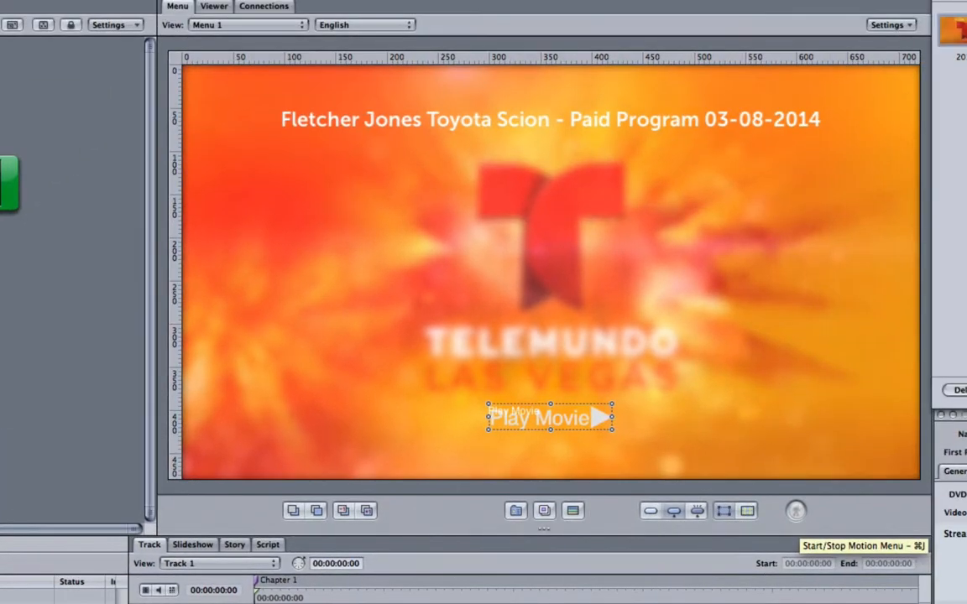
left_click(797, 510)
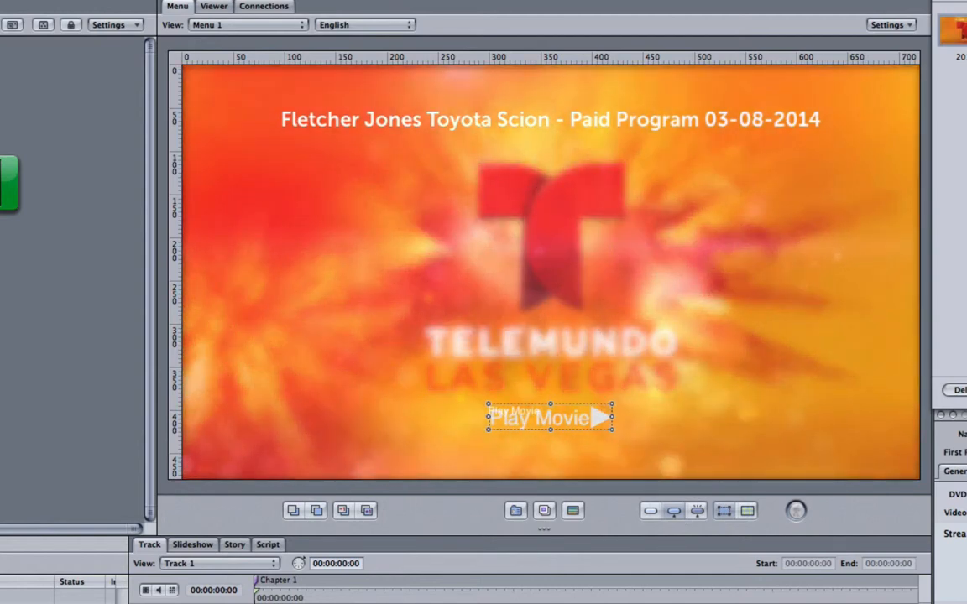
left_click(796, 510)
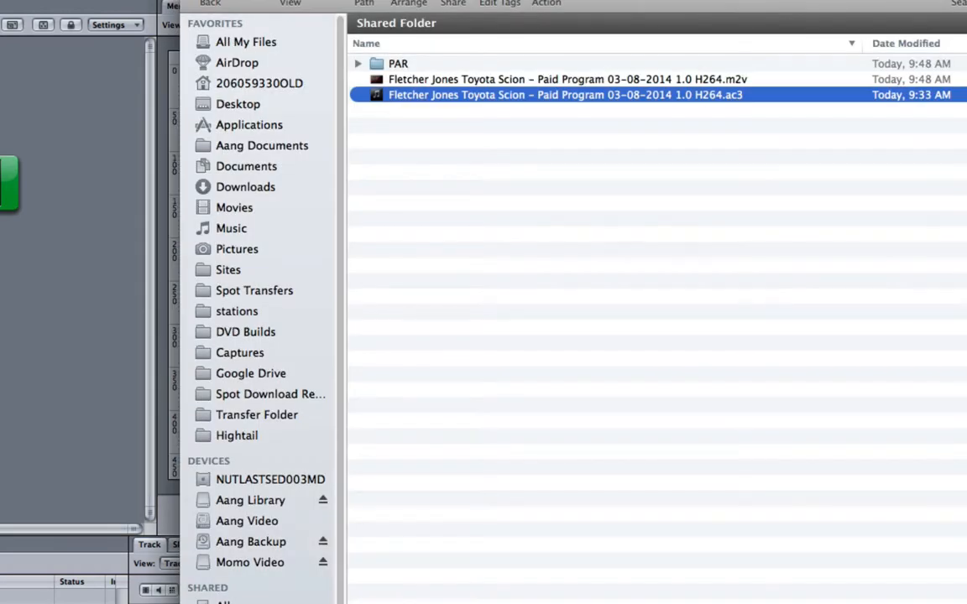
Step: Import the paid program's H264 .m2v video and .ac3 audio files from the Compressed folder into the project assets
left_click(477, 79, "shift")
left_click_drag(477, 79, 97, 485)
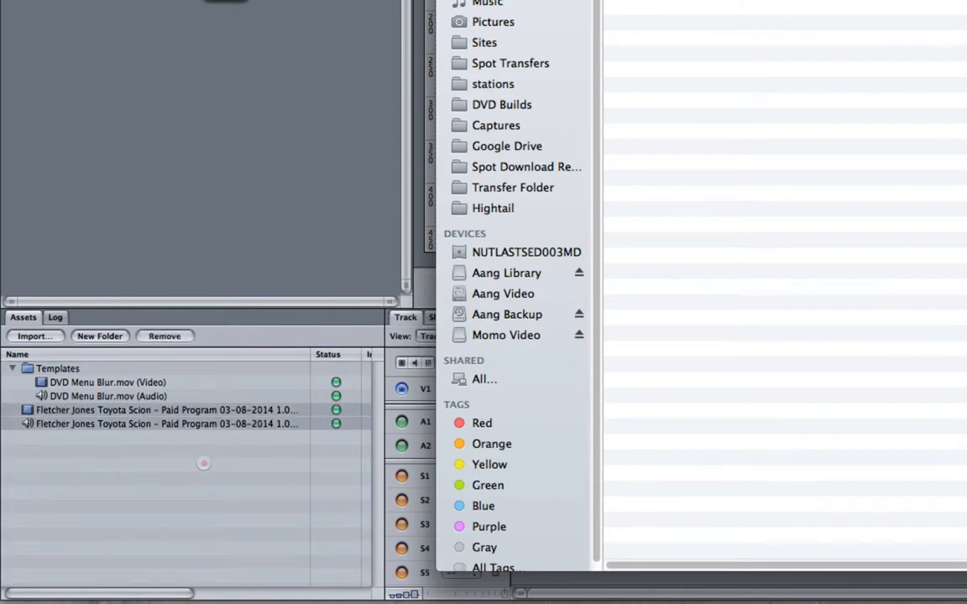
left_click(204, 463)
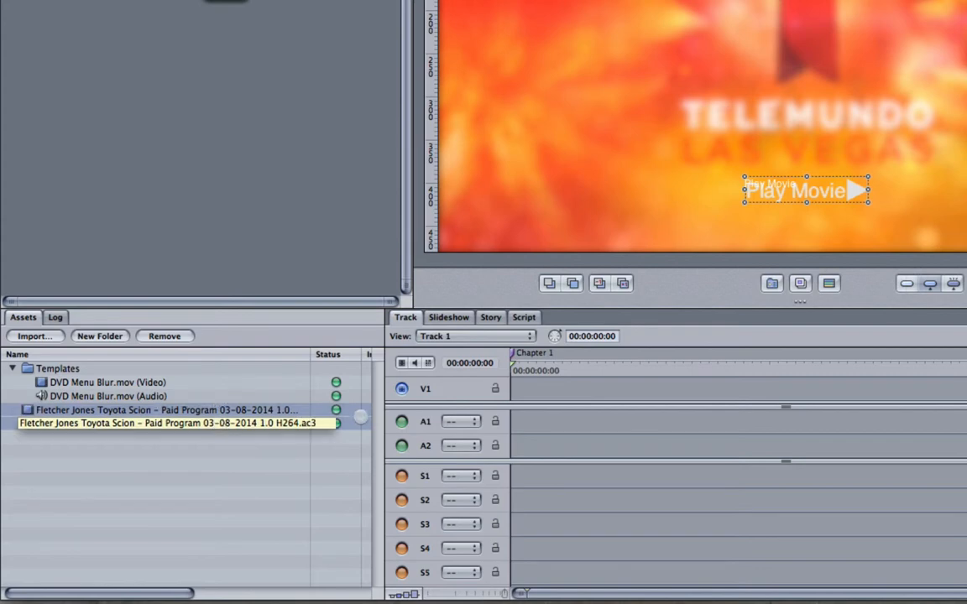
Step: Switch to Finder, inspect the contents of the PAR folder beside the compressed files, and close the Compressed window
mouse_move(311, 598)
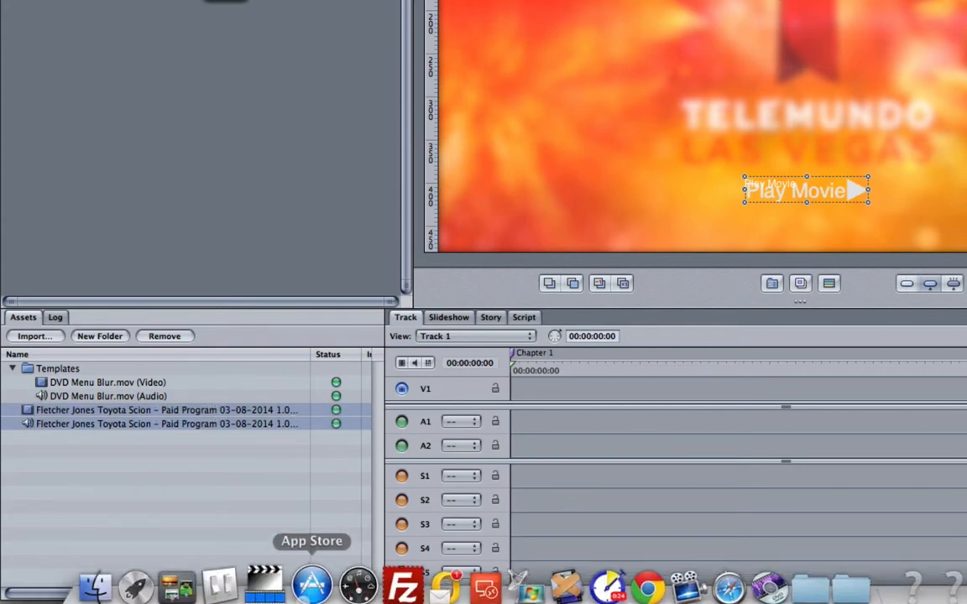
left_click(99, 594)
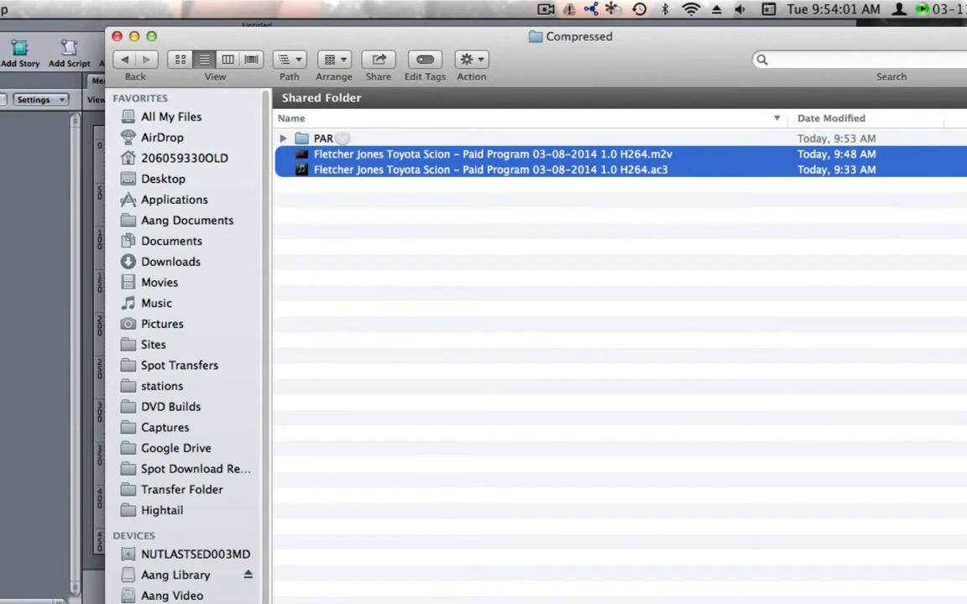
left_click(283, 138)
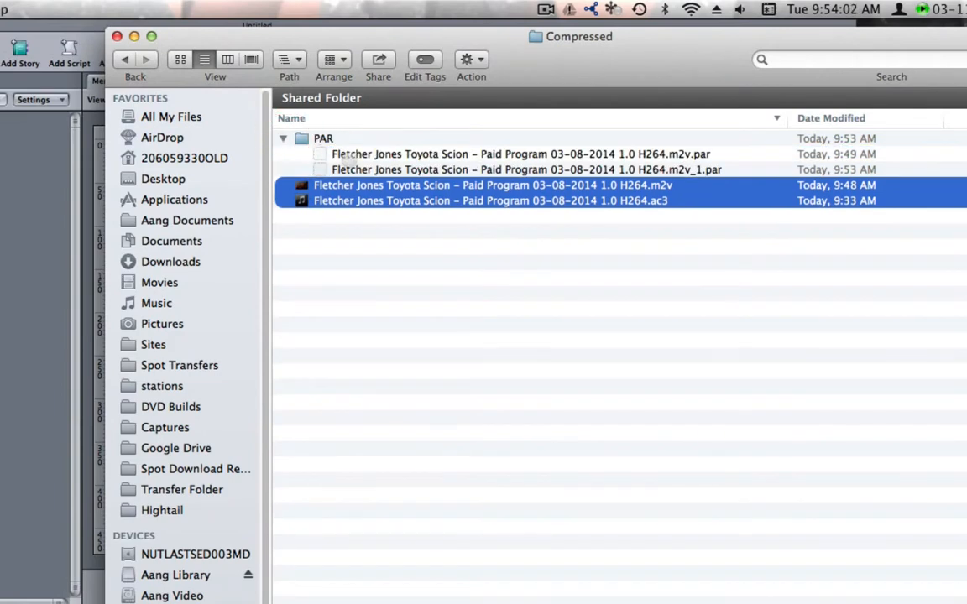
left_click(283, 137)
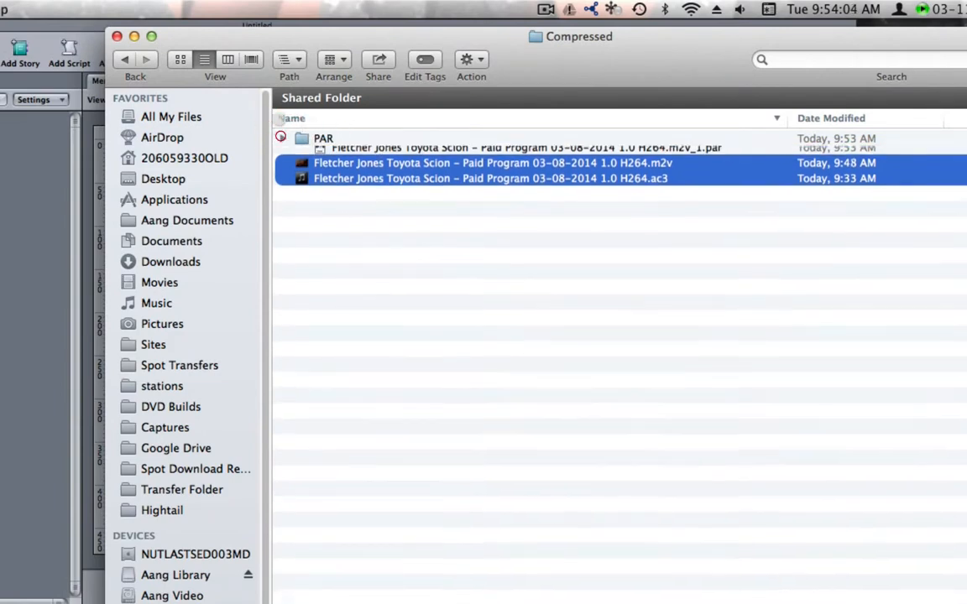
left_click(116, 36)
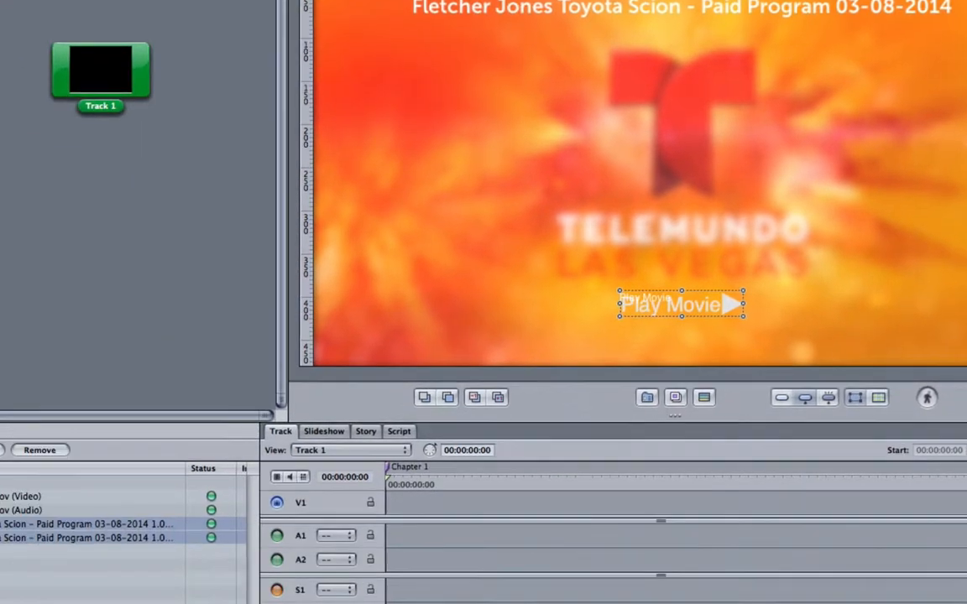
Step: Place the paid program's .m2v video with its matching audio at the start of Track 1 and set audio stream A1's language to Spanish
left_click(113, 483)
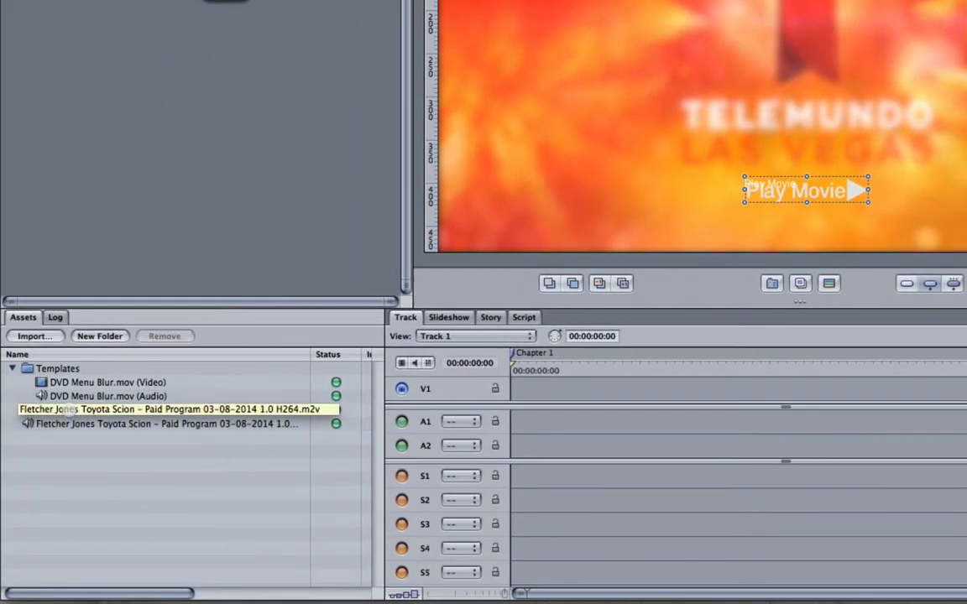
left_click_drag(67, 410, 564, 397)
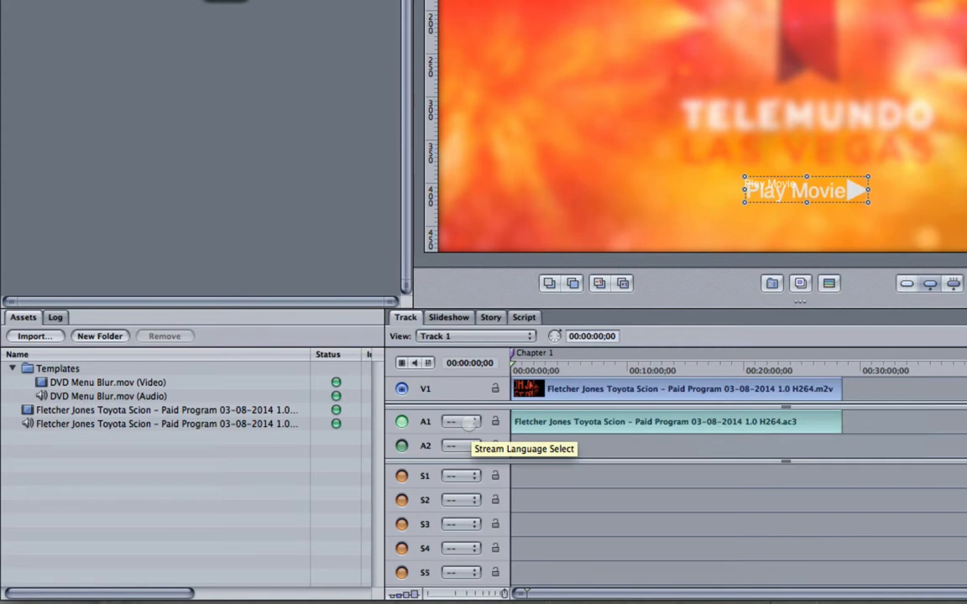
left_click(468, 422)
mouse_move(467, 499)
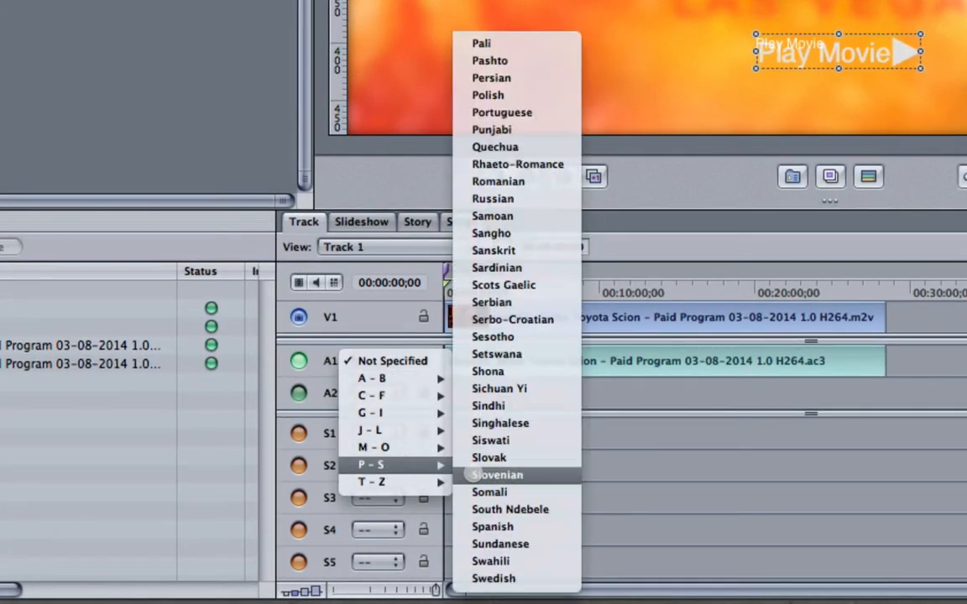
left_click(492, 526)
left_click(378, 361)
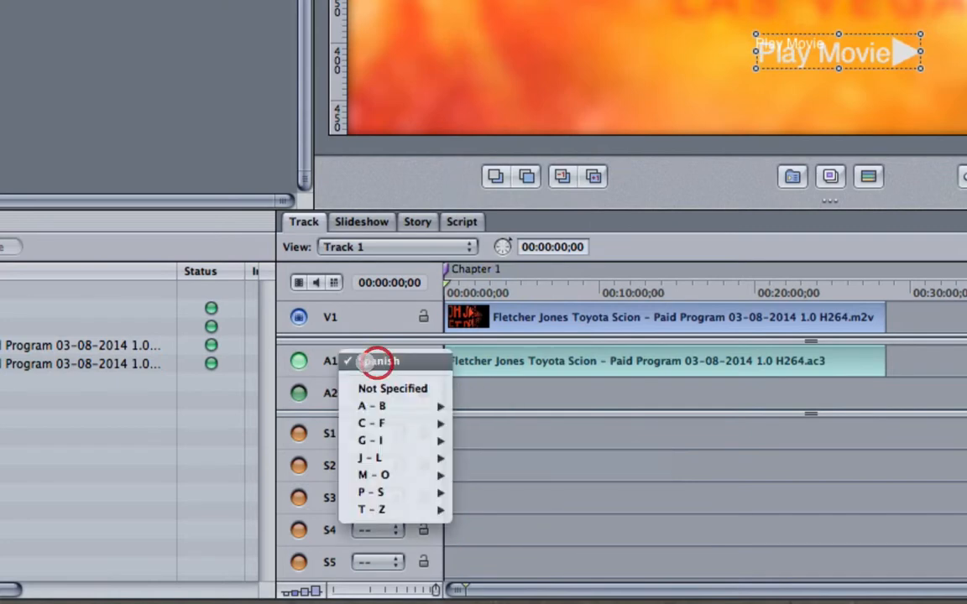
mouse_move(401, 492)
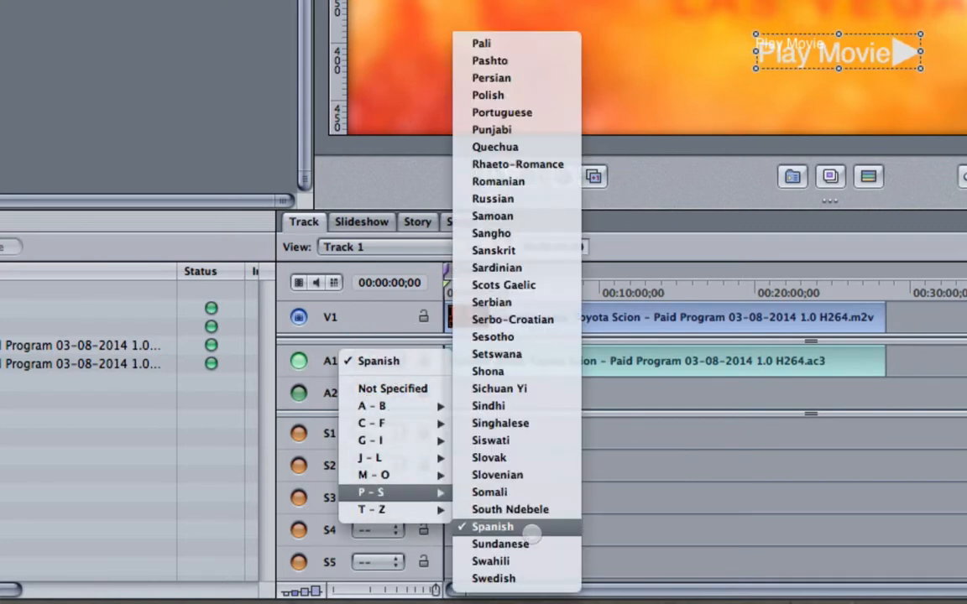
left_click(528, 527)
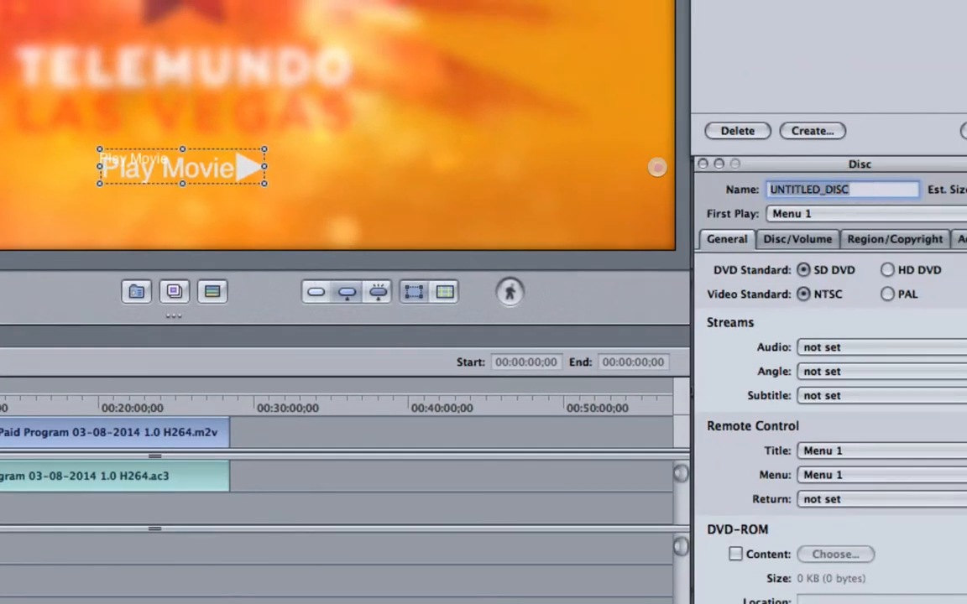
Step: Name the disc FJTS_03082014
left_click(802, 126)
type("FJTS")
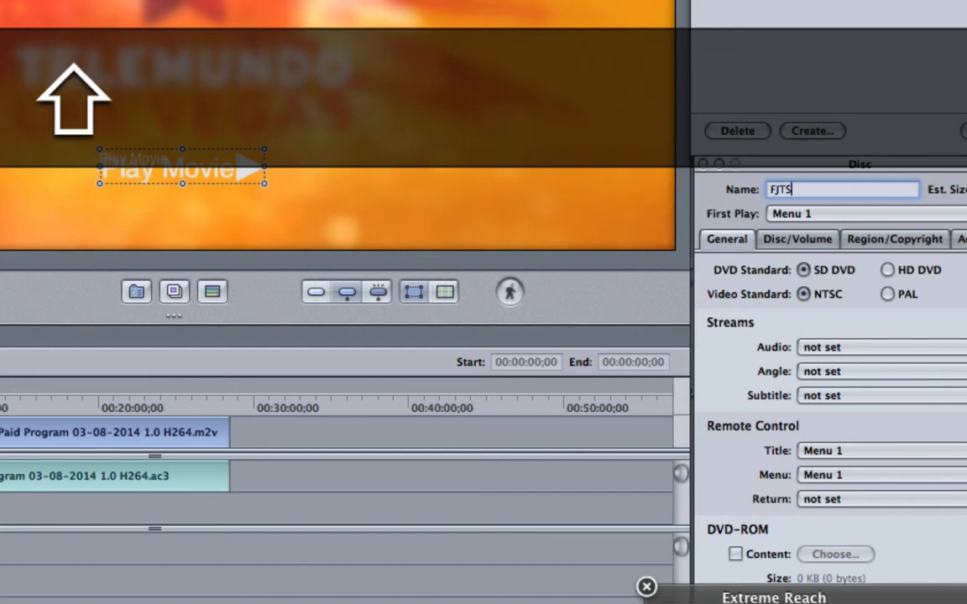
type("-")
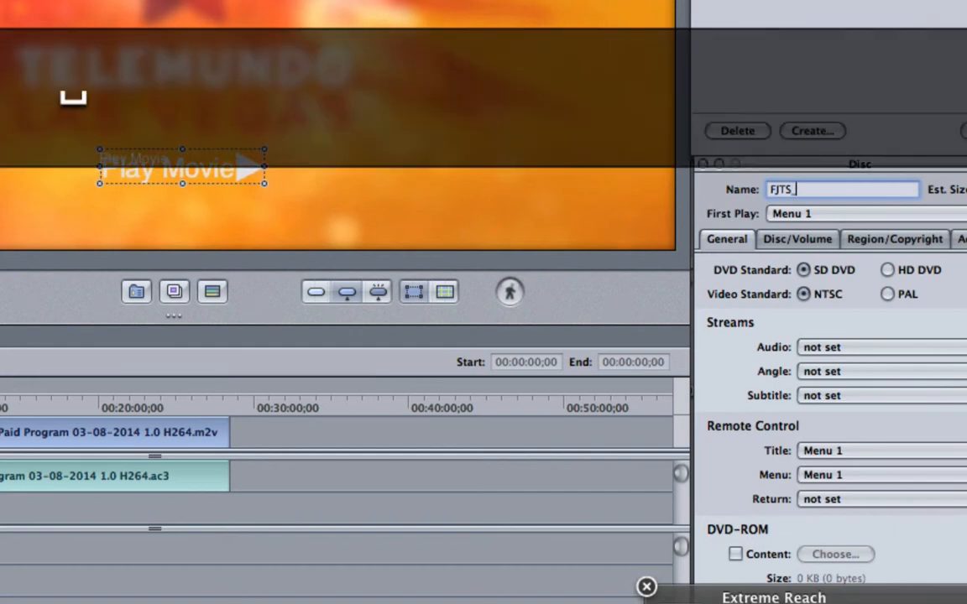
type(" 03082014")
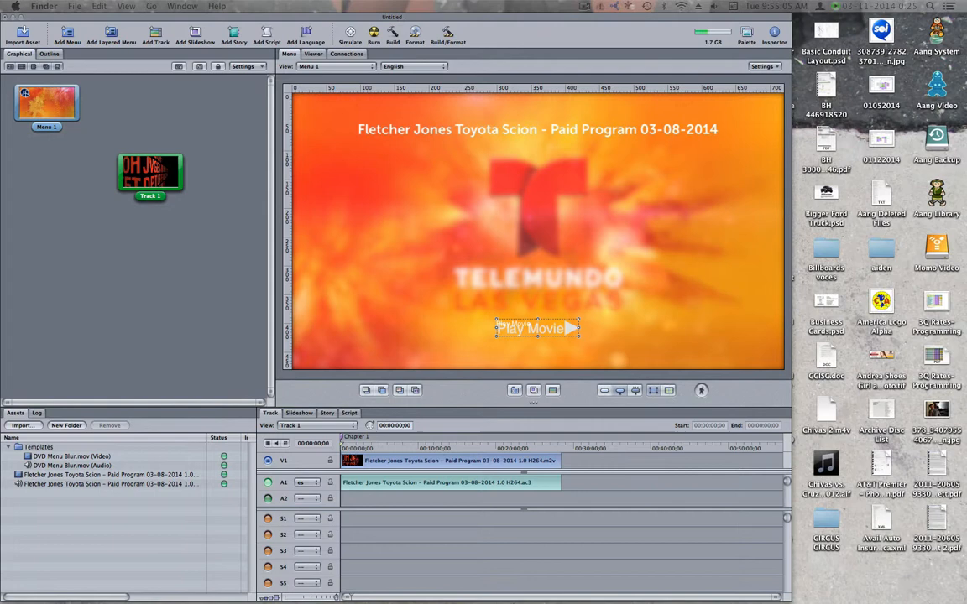
Step: Move the Track 1 tile lower in the graphical view and select Menu 1's Play Movie button
left_click(261, 283)
left_click_drag(144, 180, 150, 250)
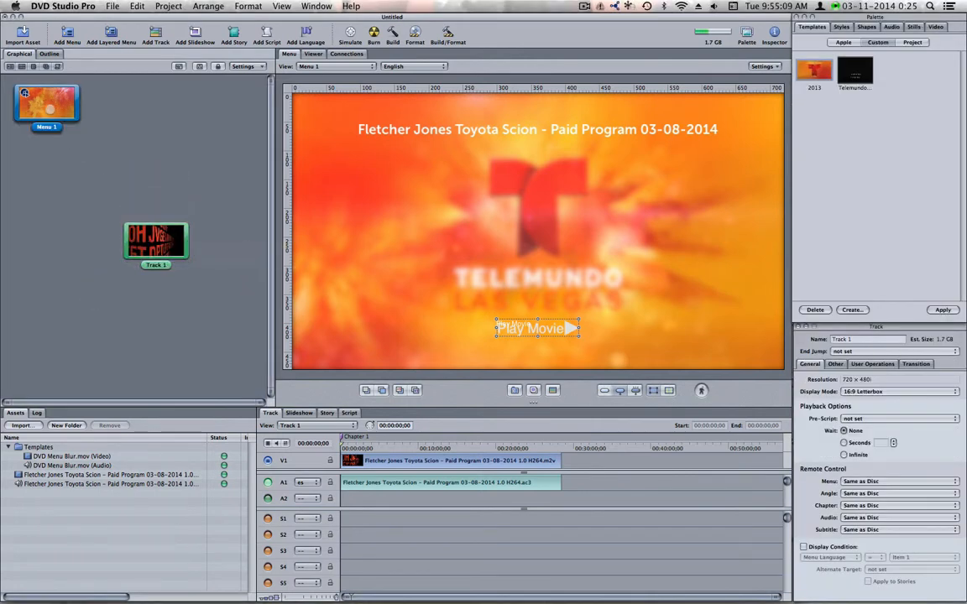
left_click(47, 101)
left_click(552, 328)
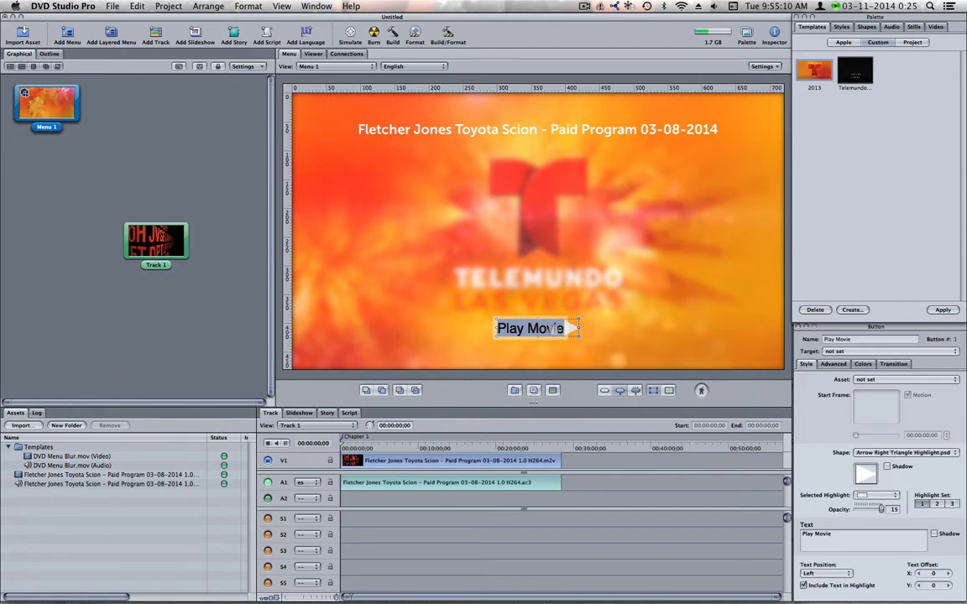
left_click(613, 329)
left_click(564, 324)
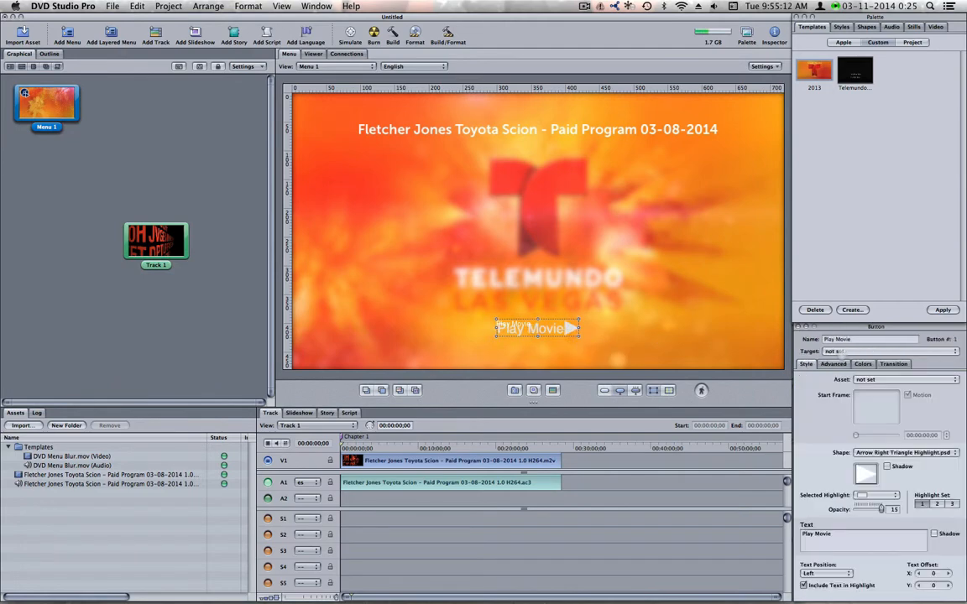
left_click(877, 350)
mouse_move(851, 378)
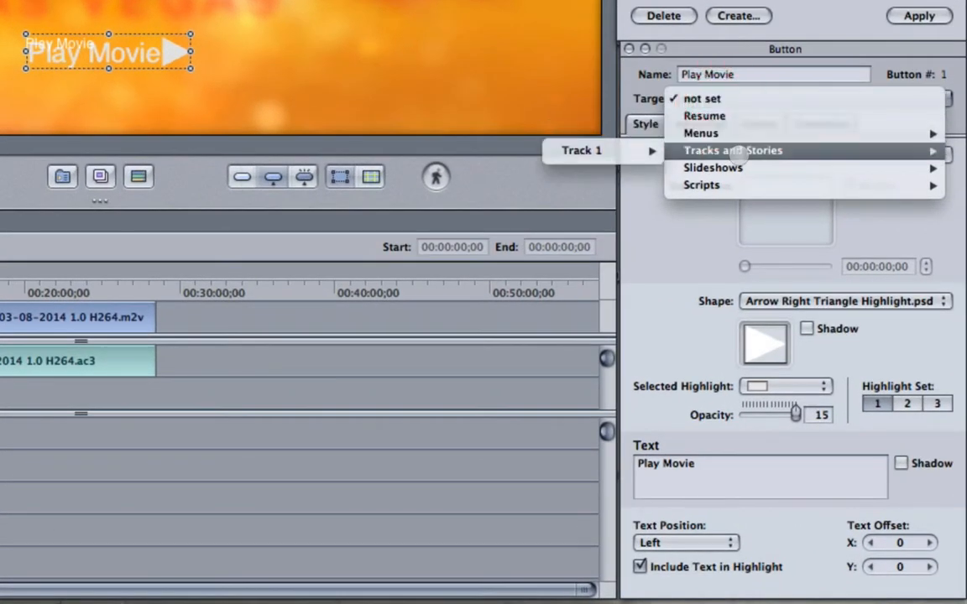
left_click(627, 92)
left_click(736, 99)
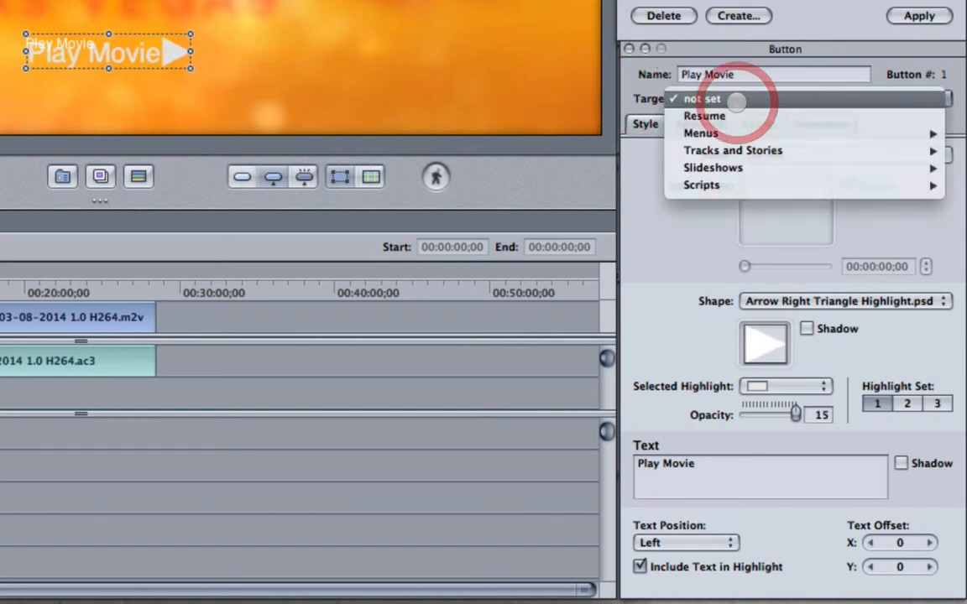
mouse_move(733, 150)
left_click(648, 98)
left_click(214, 95)
left_click(156, 53)
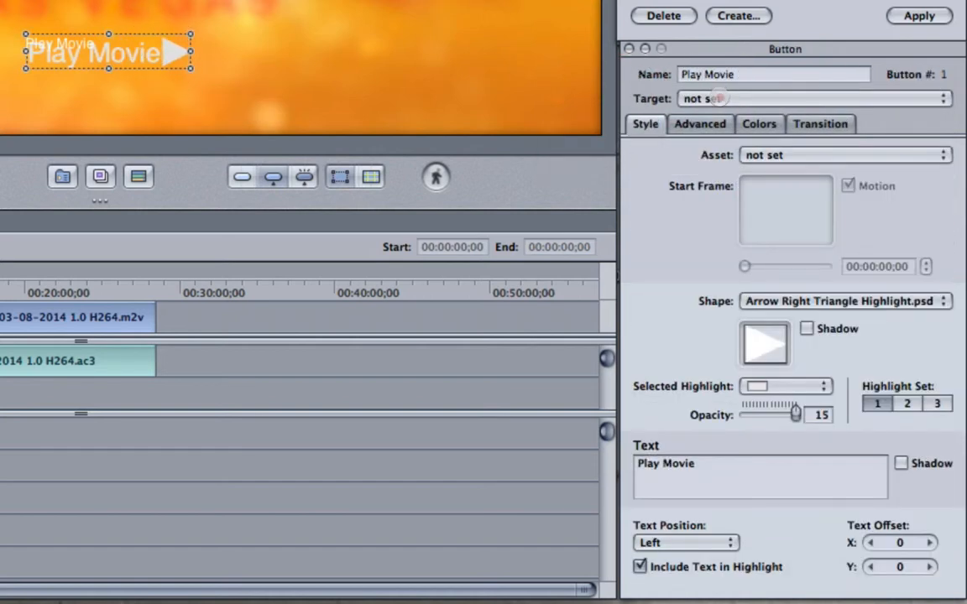
Step: Set the Play Movie button's target to [Track] of Track 1 and check the chosen target
left_click(720, 98)
mouse_move(713, 150)
mouse_move(594, 151)
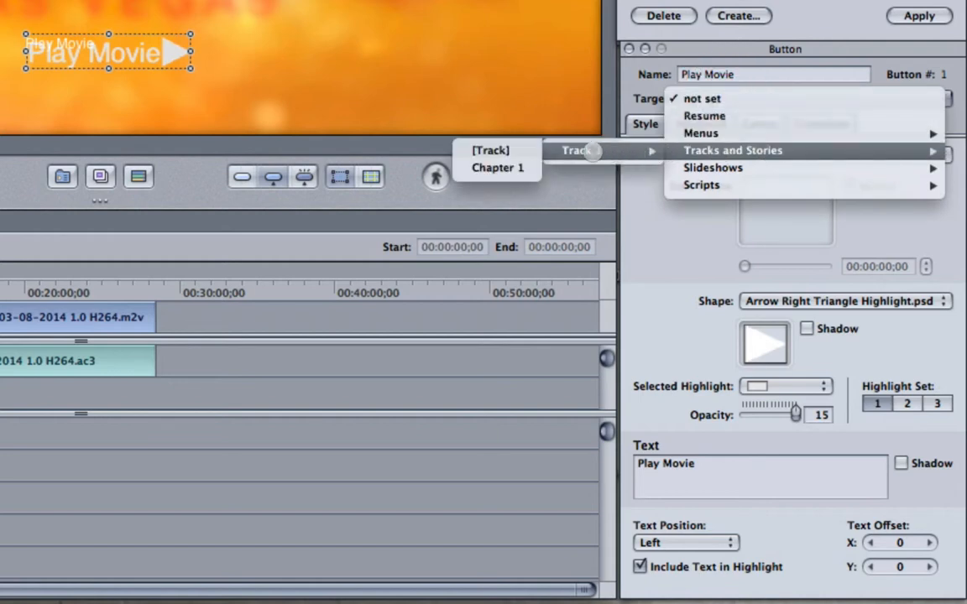
left_click(490, 151)
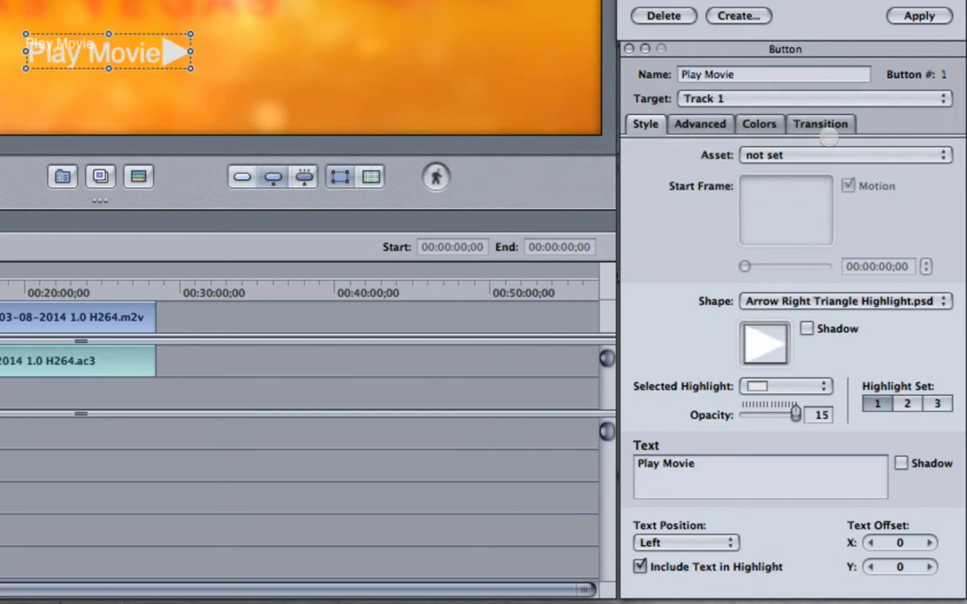
left_click(807, 98)
mouse_move(688, 178)
mouse_move(558, 178)
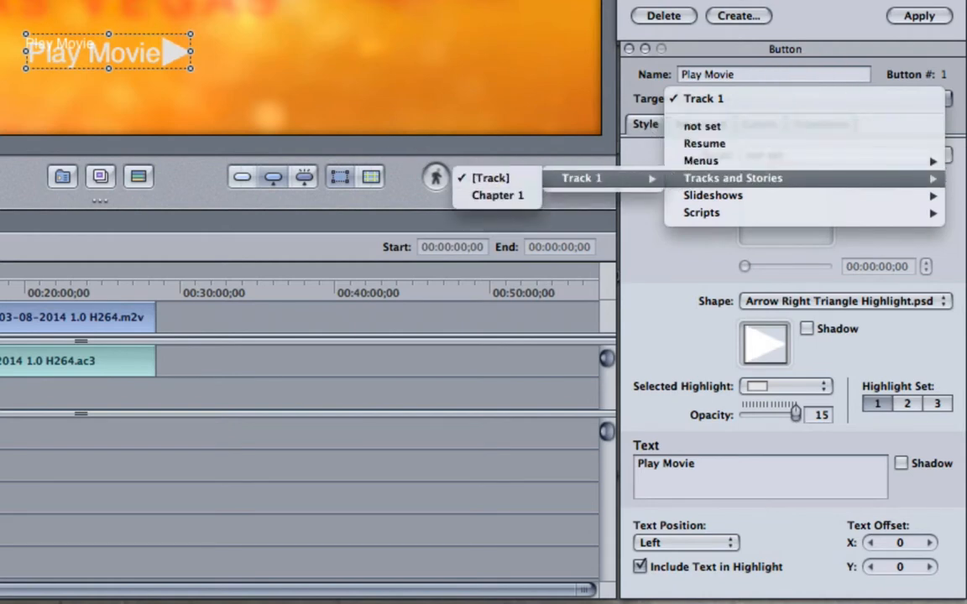
left_click(432, 101)
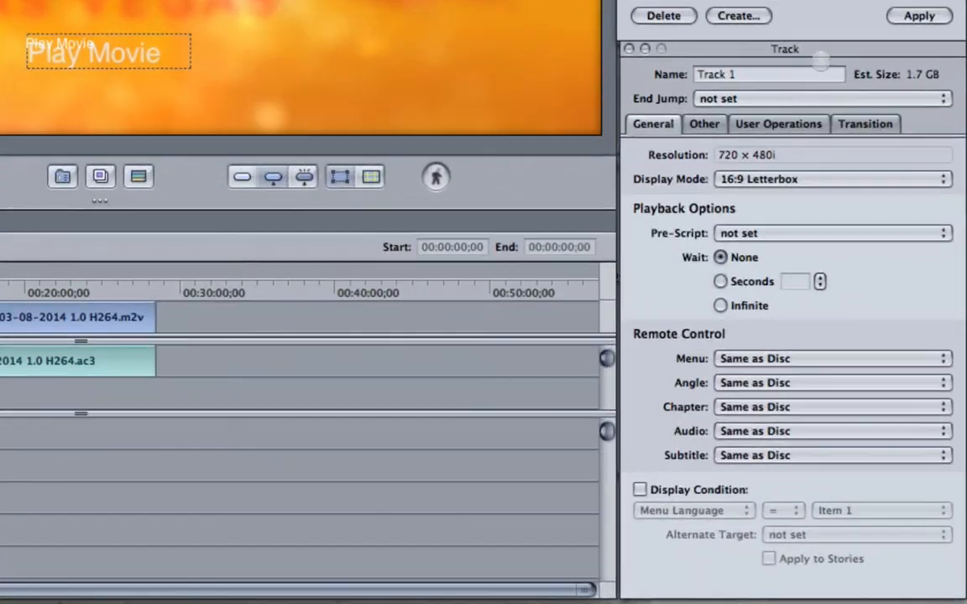
Step: Set Track 1's End Jump to [Menu] of Menu 1 and move the Menu 1 tile to sit above the Track 1 tile
left_click(727, 99)
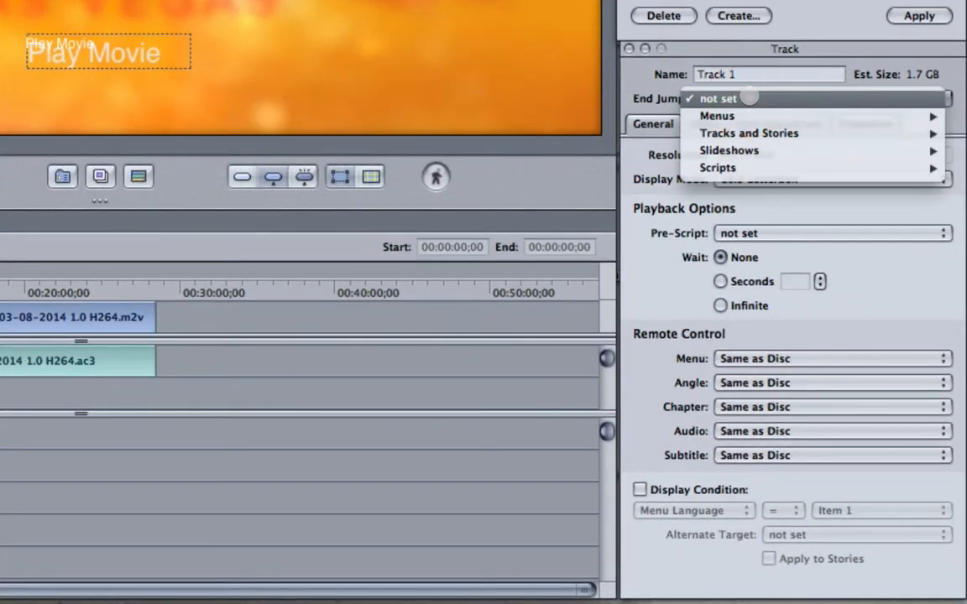
mouse_move(747, 134)
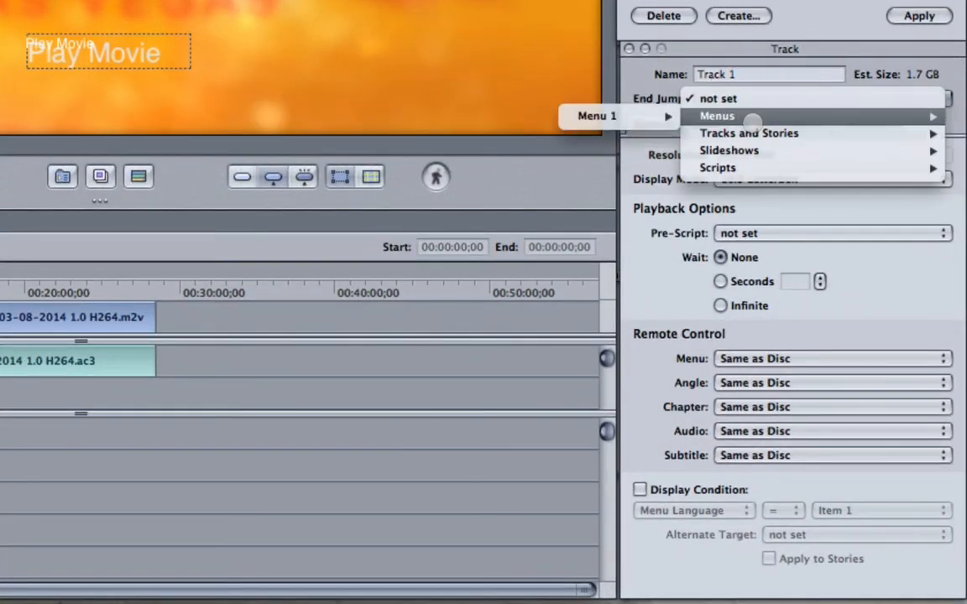
mouse_move(588, 116)
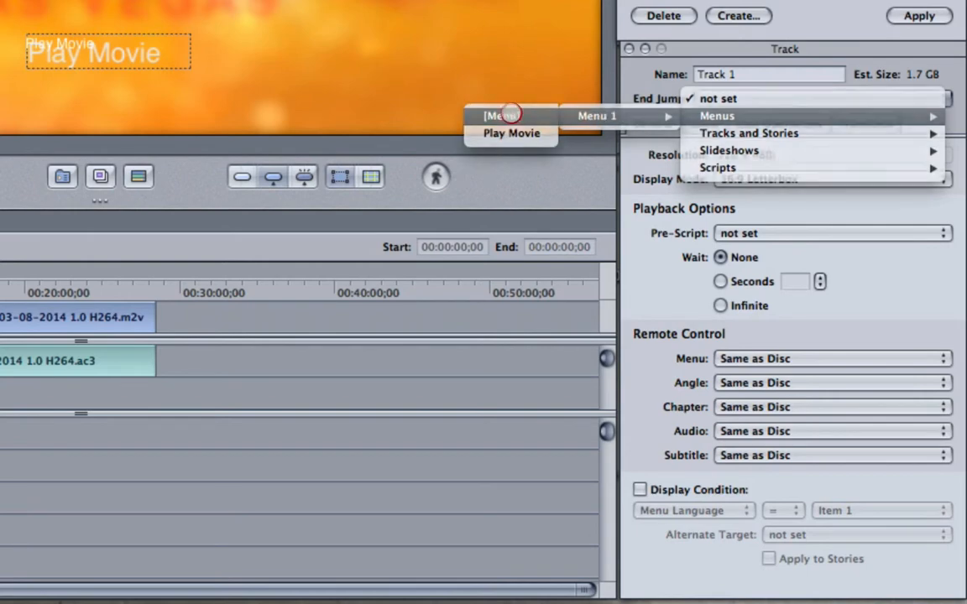
left_click(495, 114)
left_click(161, 186)
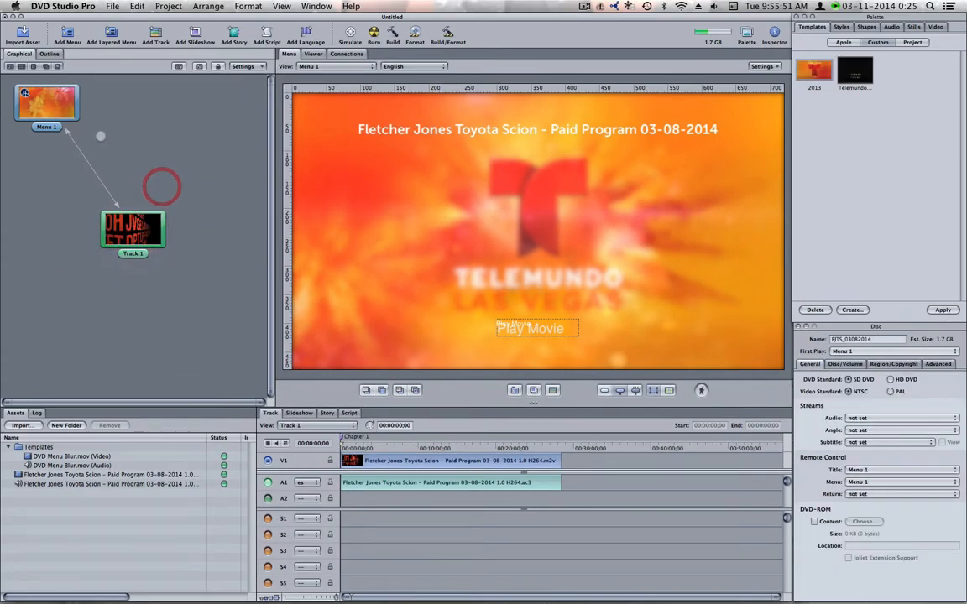
left_click_drag(46, 103, 156, 142)
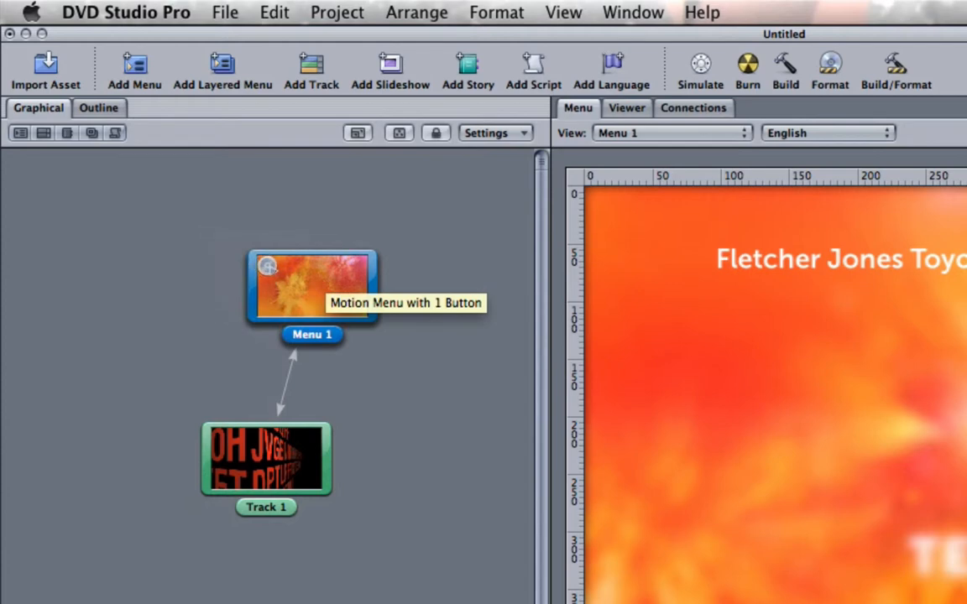
Step: Make Track 1 the disc's First Play item and set First Play back to Menu 1
right_click(245, 438)
left_click(313, 453)
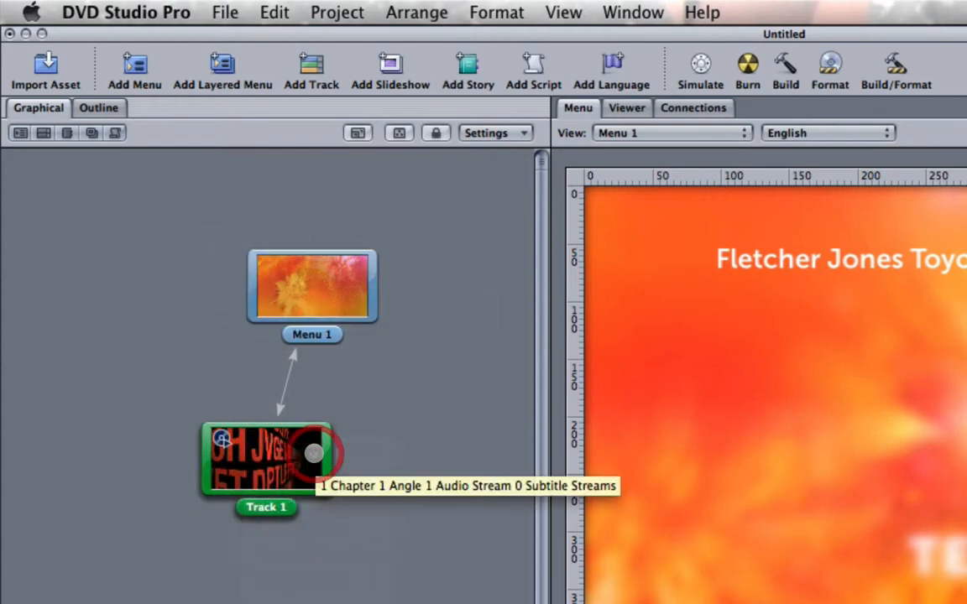
right_click(279, 274)
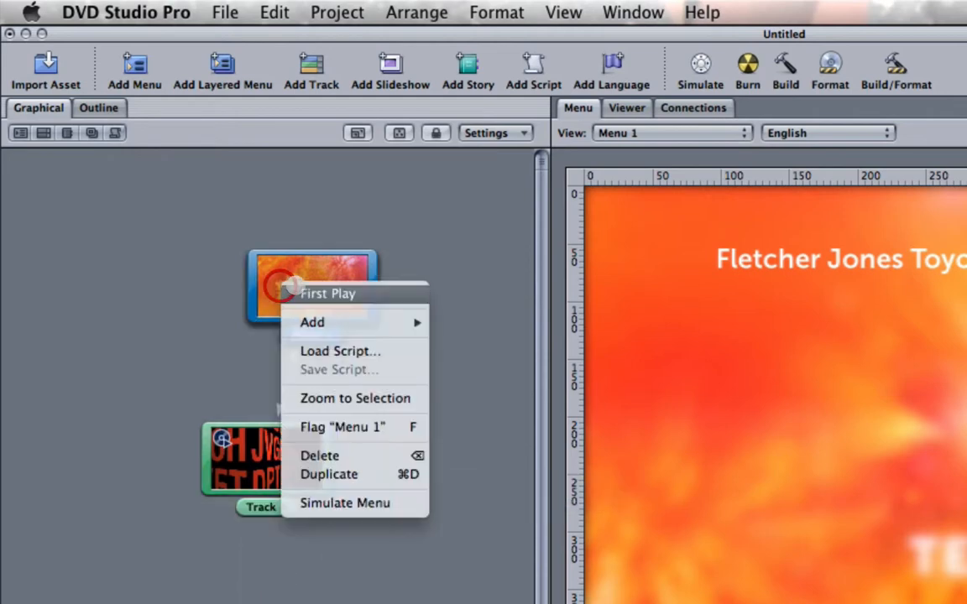
left_click(306, 286)
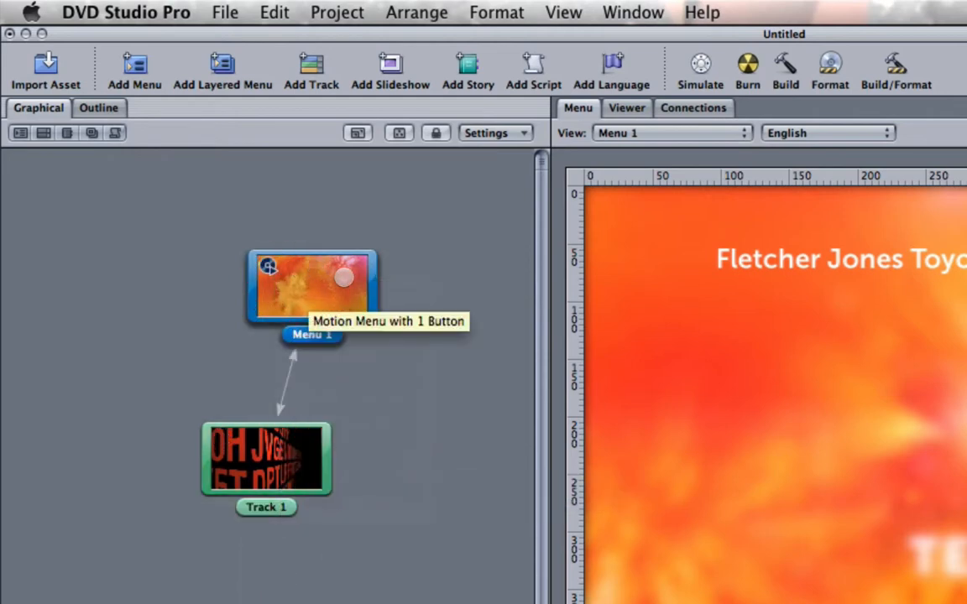
left_click(389, 503)
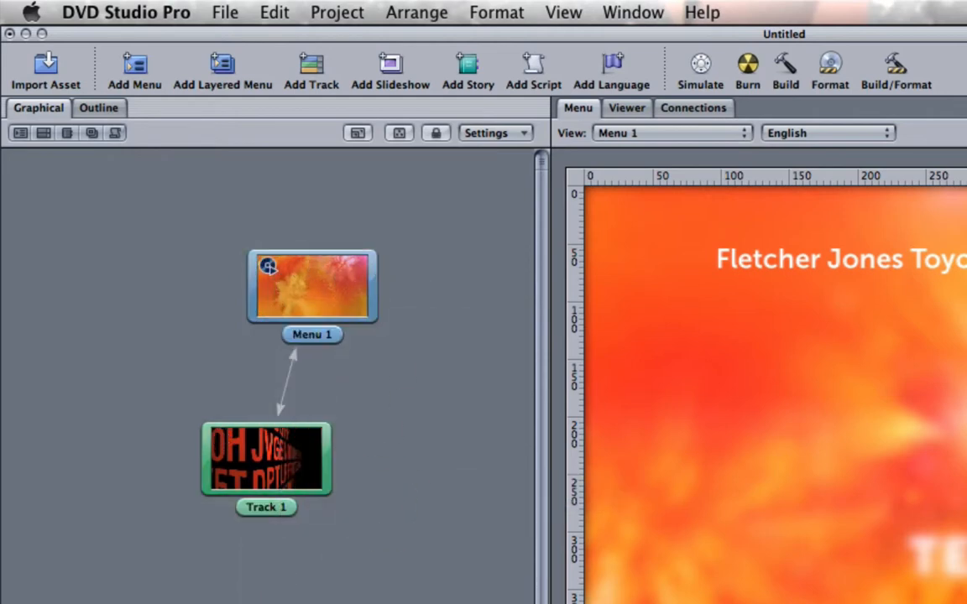
left_click(276, 442)
left_click(317, 264)
left_click(290, 468)
left_click(298, 268)
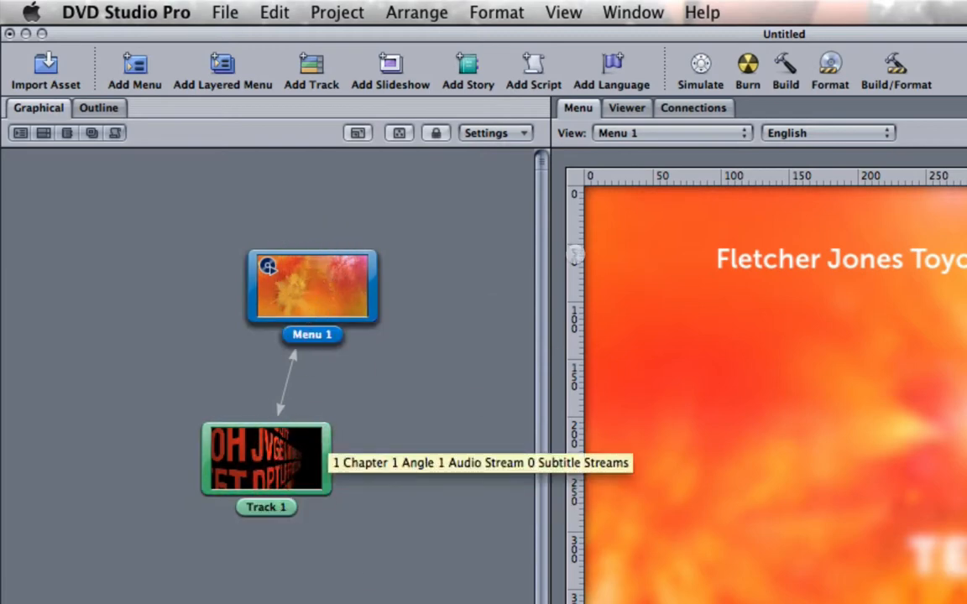
Step: Add a second menu in the graphical view, move it clear of Menu 1 and delete it
left_click(124, 64)
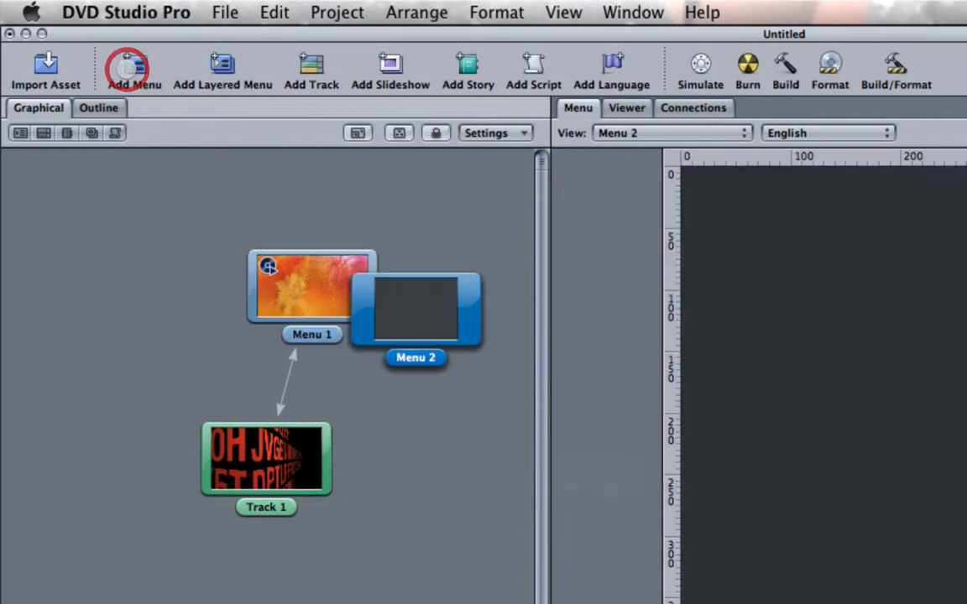
left_click_drag(433, 317, 443, 401)
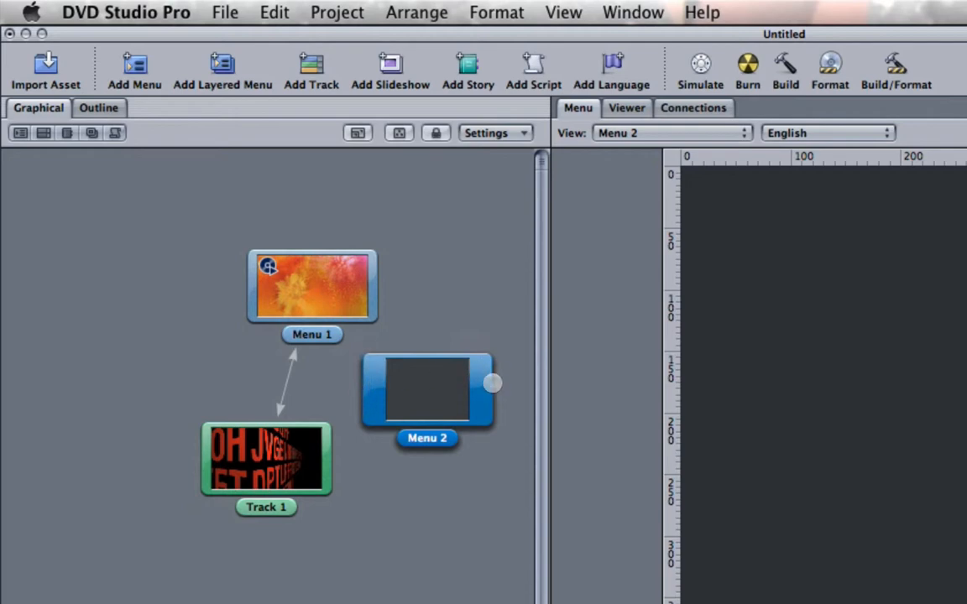
left_click(409, 391)
key("Delete")
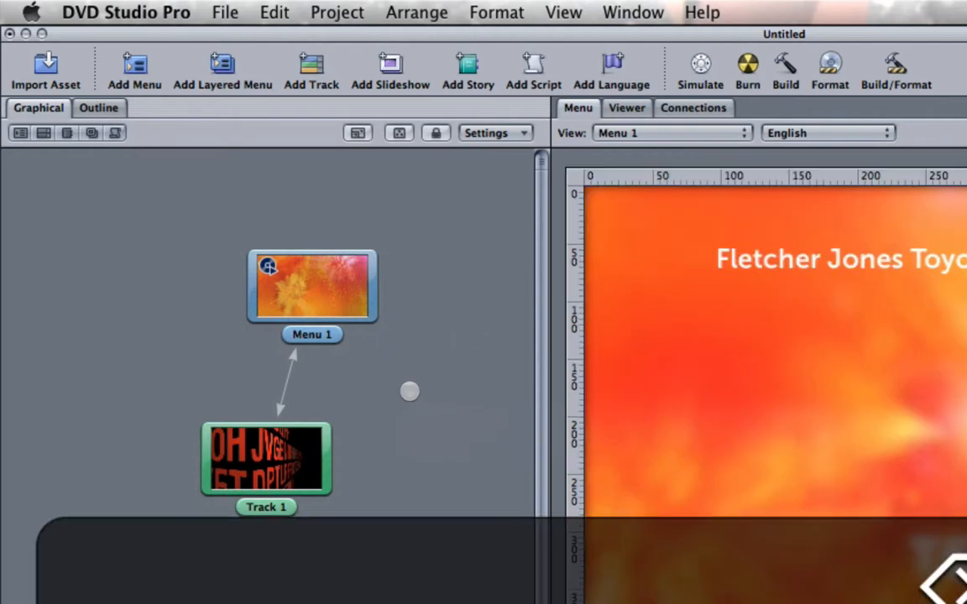
Step: Review the disc's general, disc/volume, region/copyright and advanced properties
left_click(390, 410)
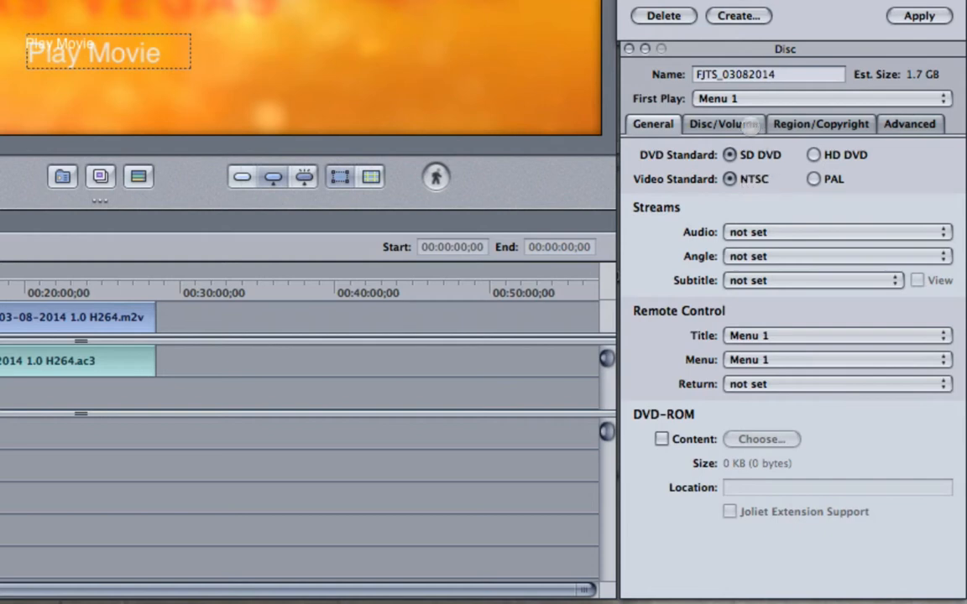
left_click(747, 124)
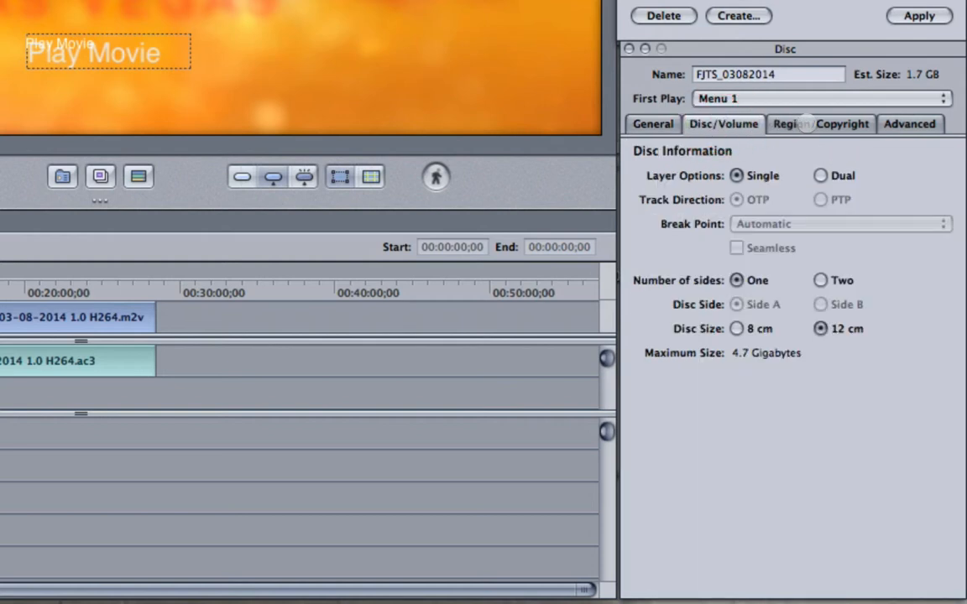
left_click(653, 124)
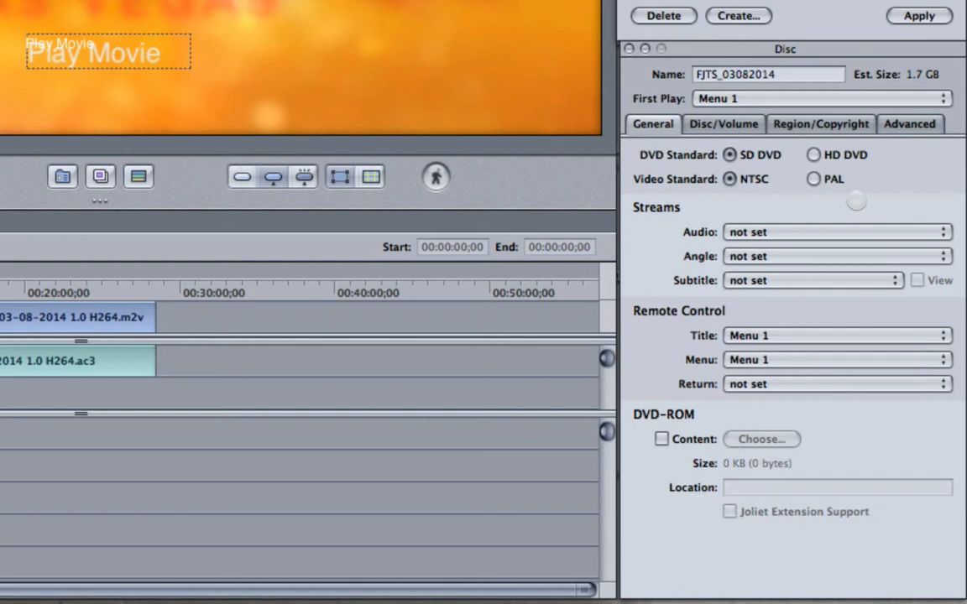
left_click(825, 123)
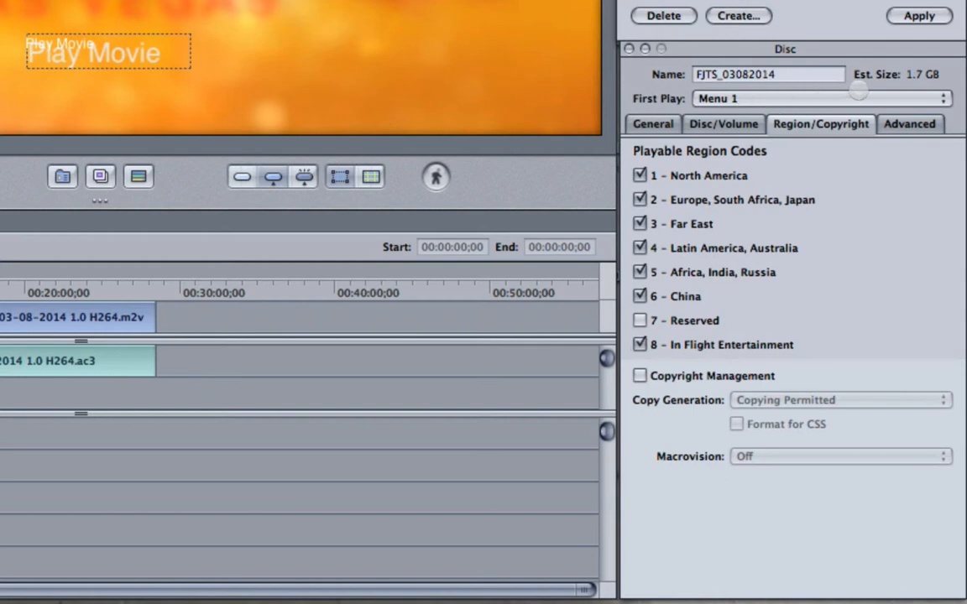
left_click(905, 123)
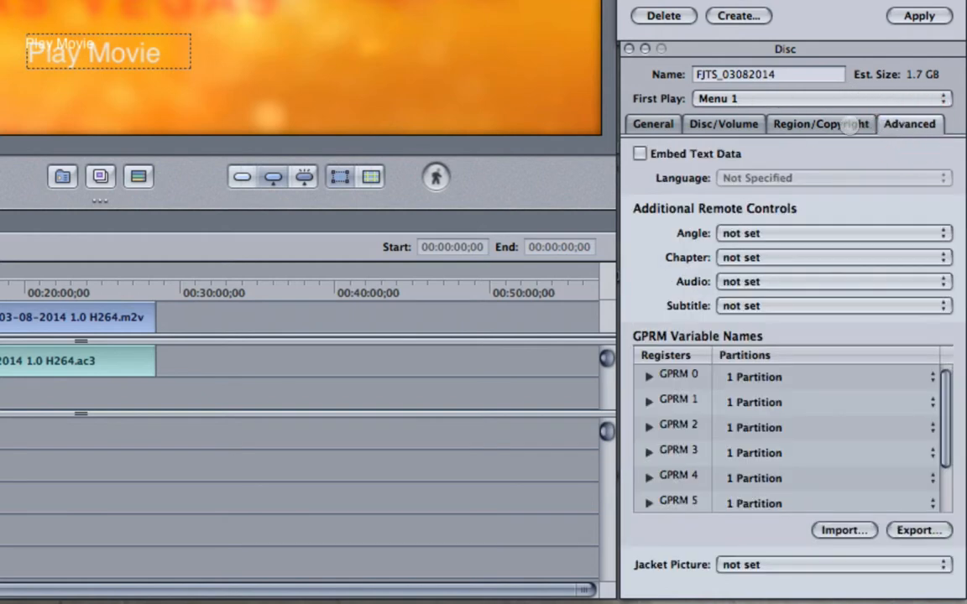
left_click(652, 124)
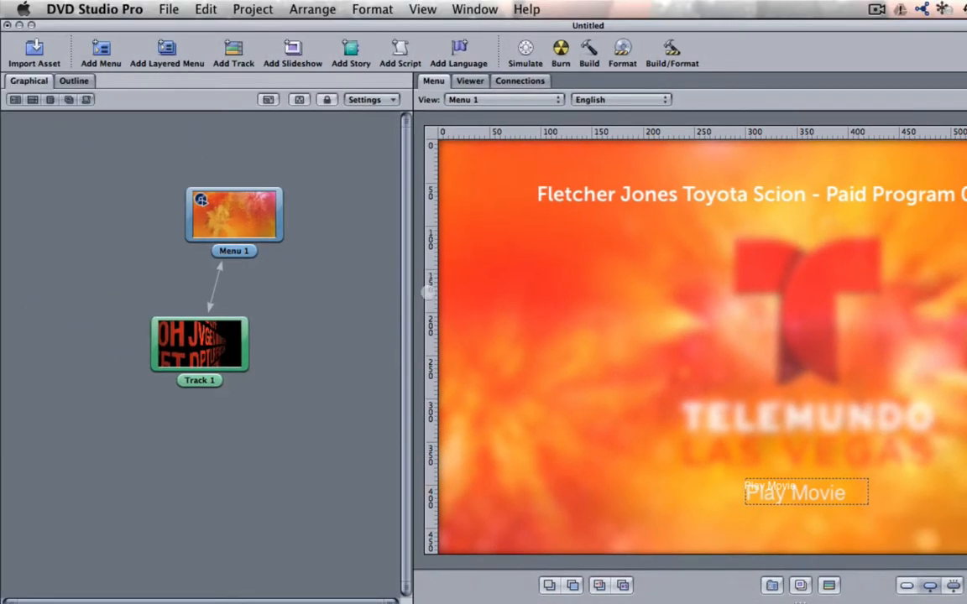
Step: Check Track 1's display mode and its available options
left_click(212, 327)
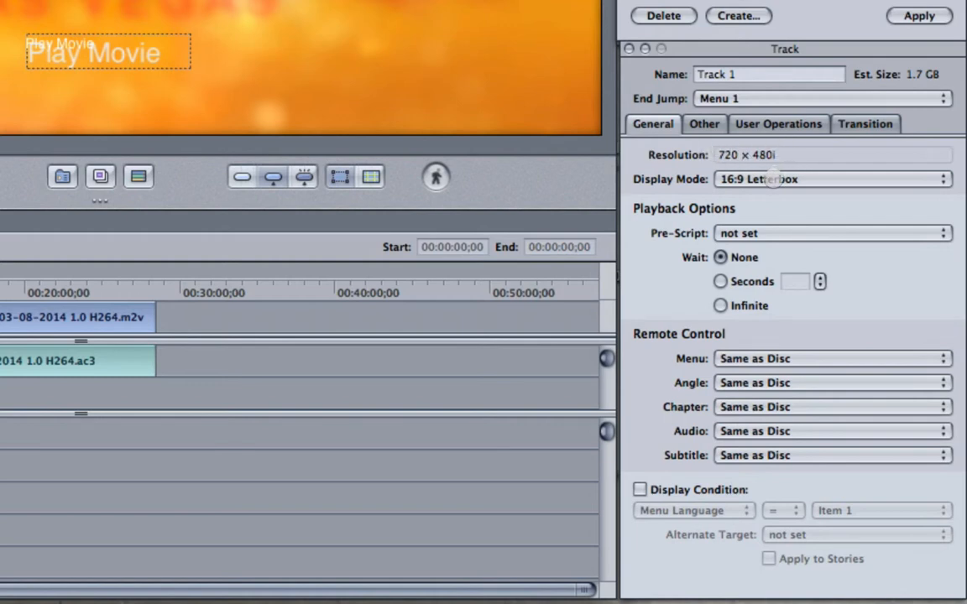
left_click(771, 179)
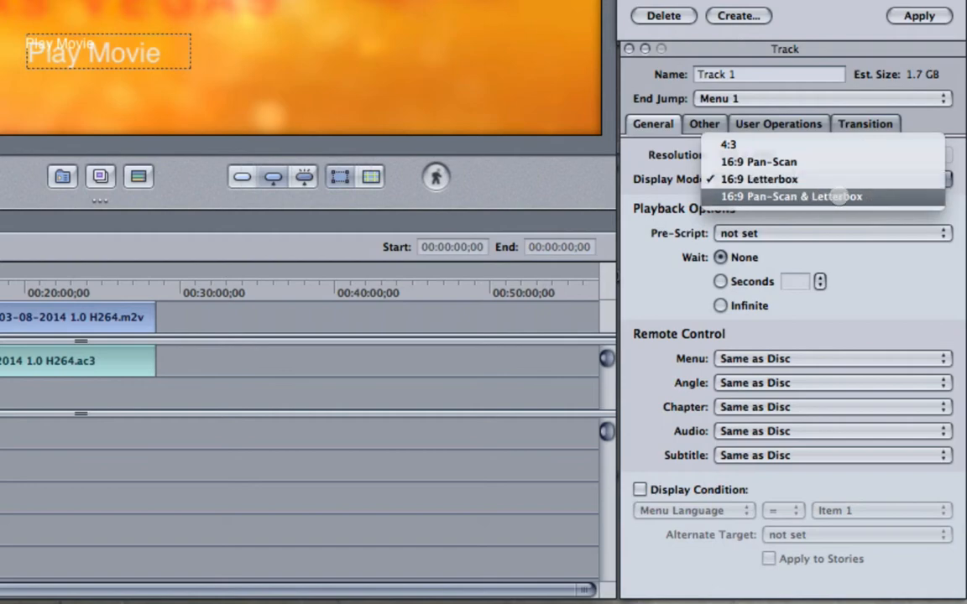
left_click(864, 268)
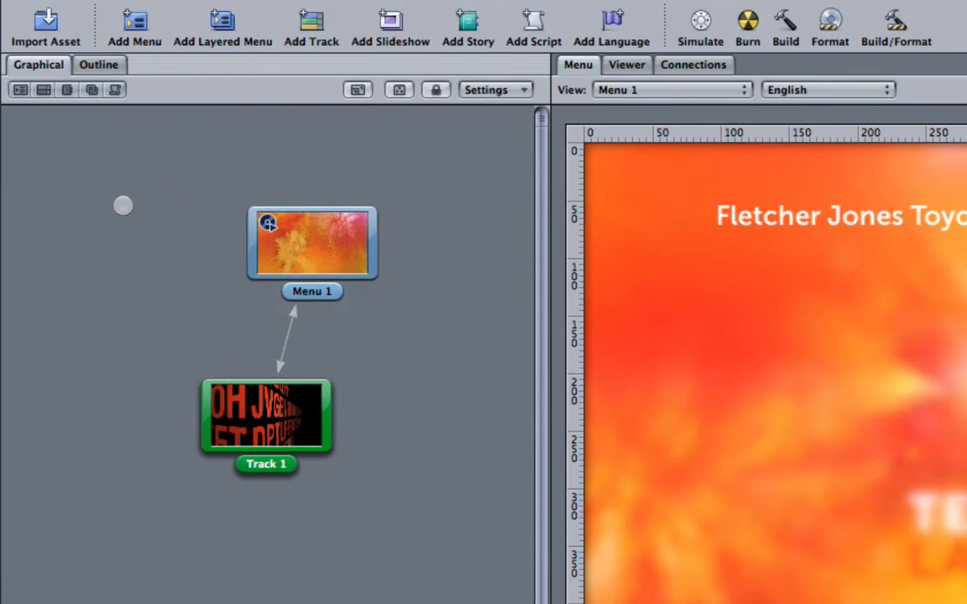
Step: Set Menu 1's display mode to 16:9 Letterbox and deselect the menu
left_click_drag(243, 401, 220, 437)
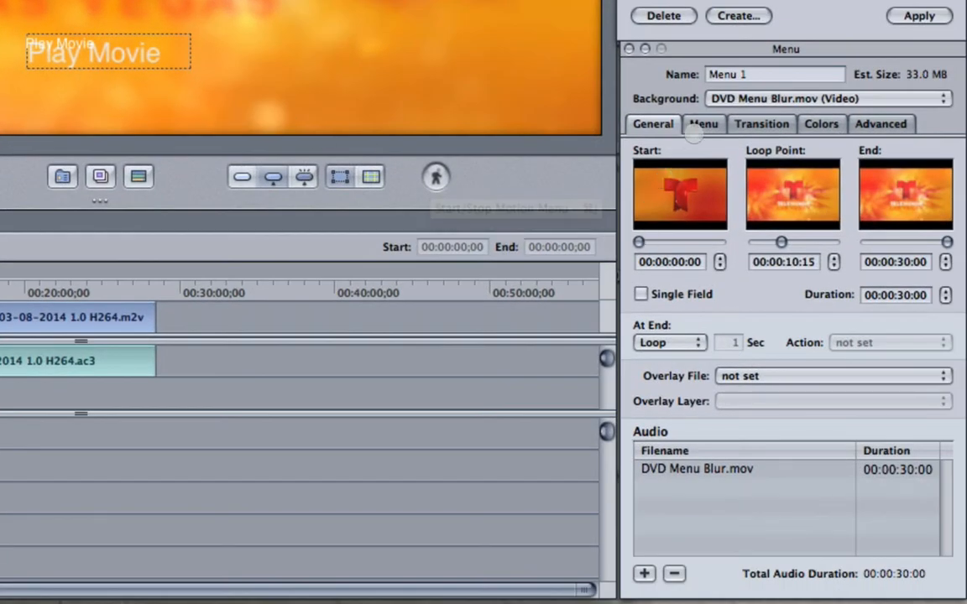
left_click(697, 124)
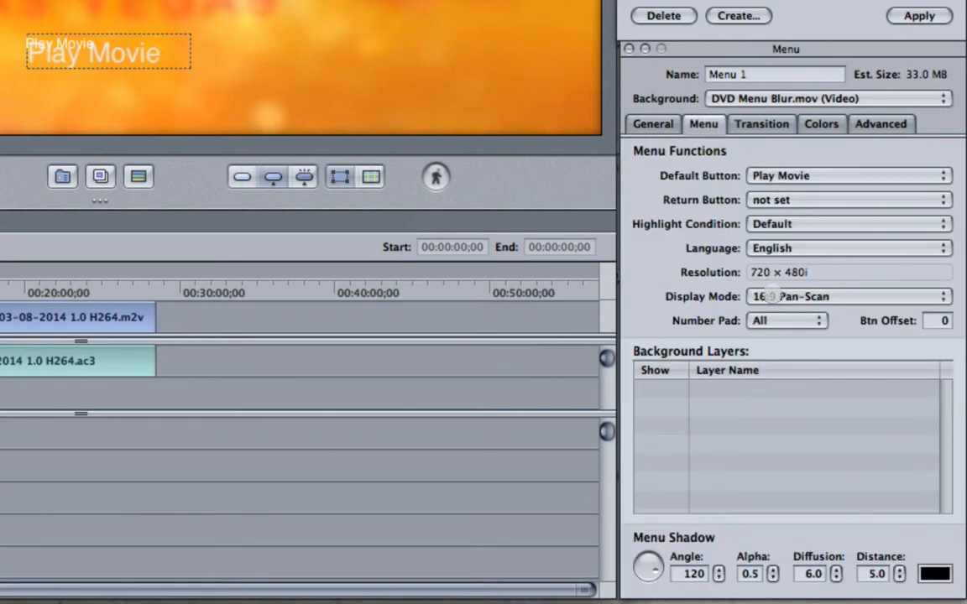
left_click(770, 296)
left_click(809, 314)
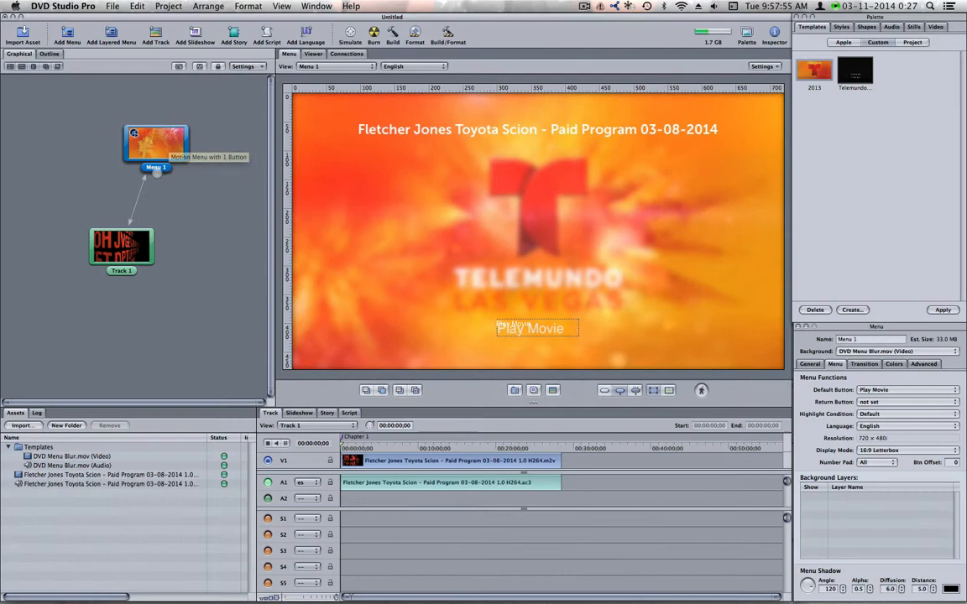
left_click(208, 190)
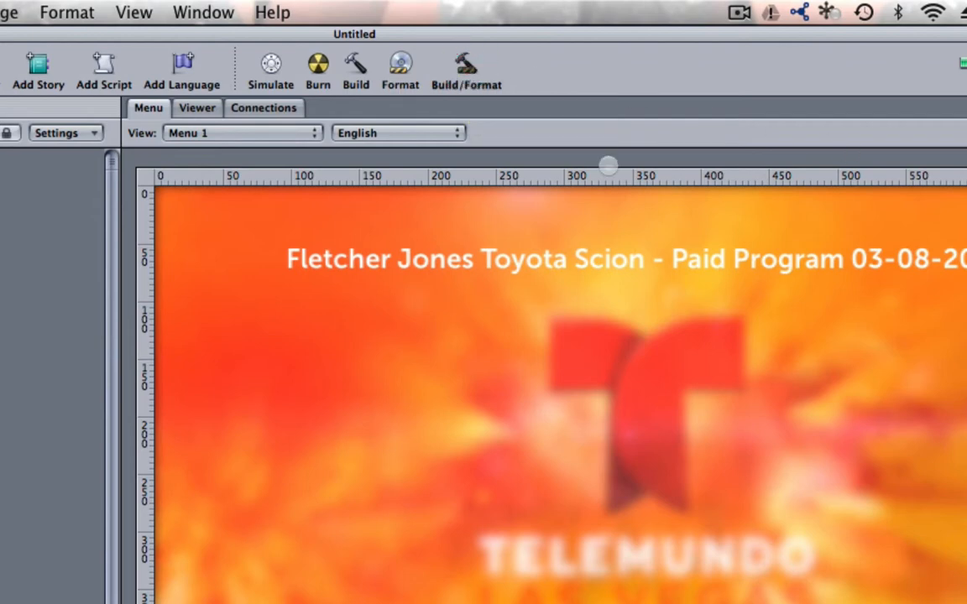
Step: Start burning the project and browse to the DVD Builds folder for the current build
left_click(321, 64)
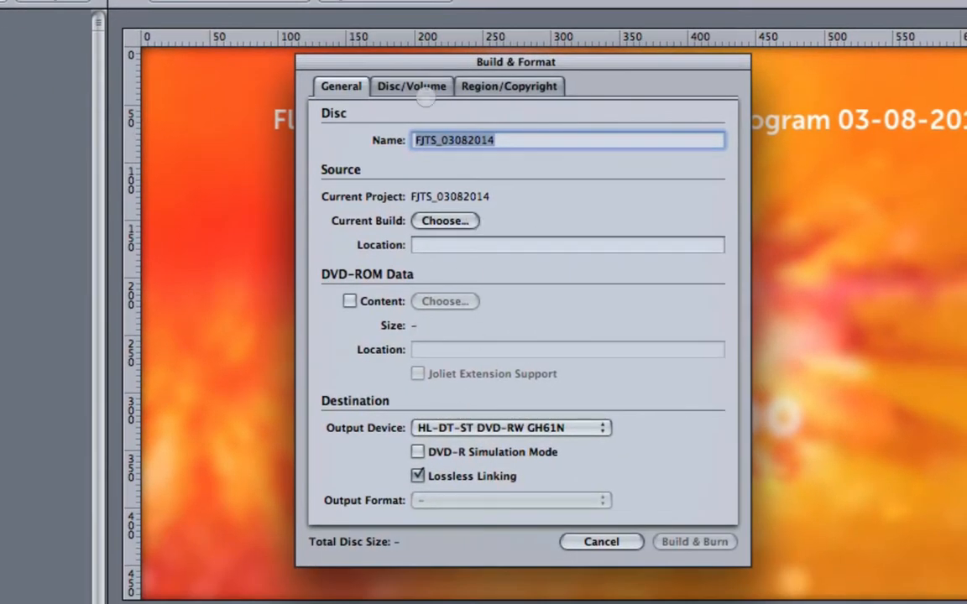
left_click(433, 221)
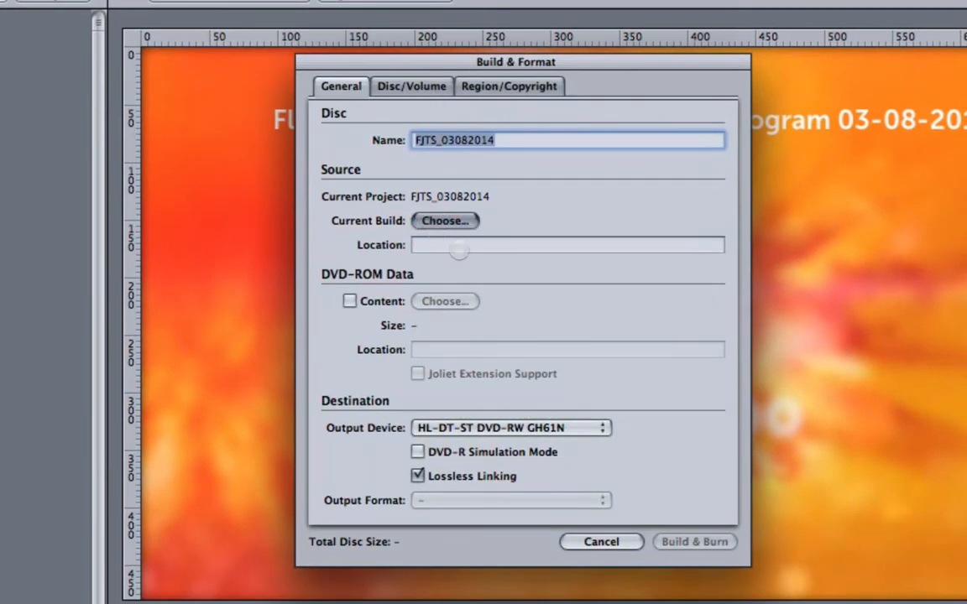
scroll(421, 335, "down", 3)
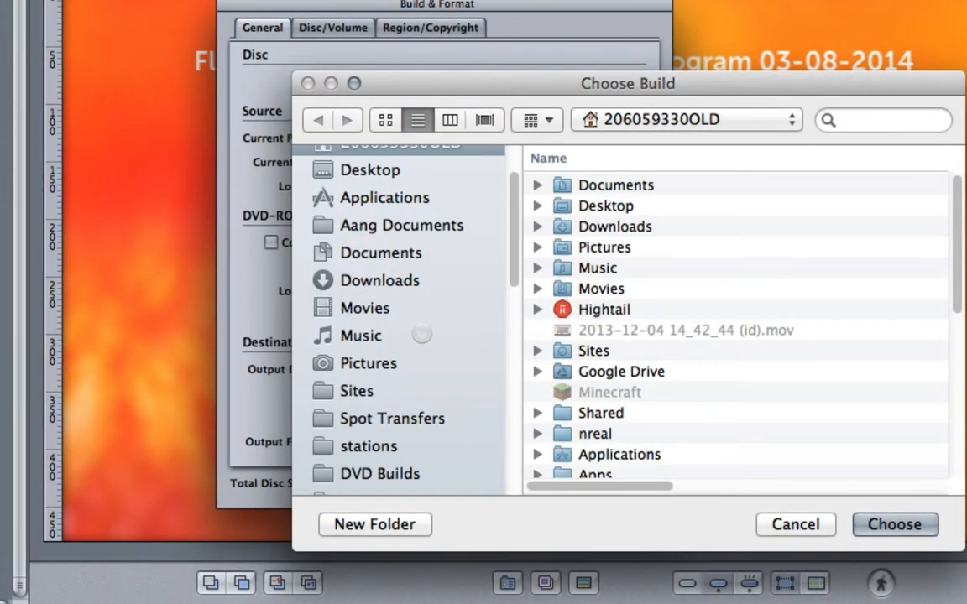
left_click(356, 462)
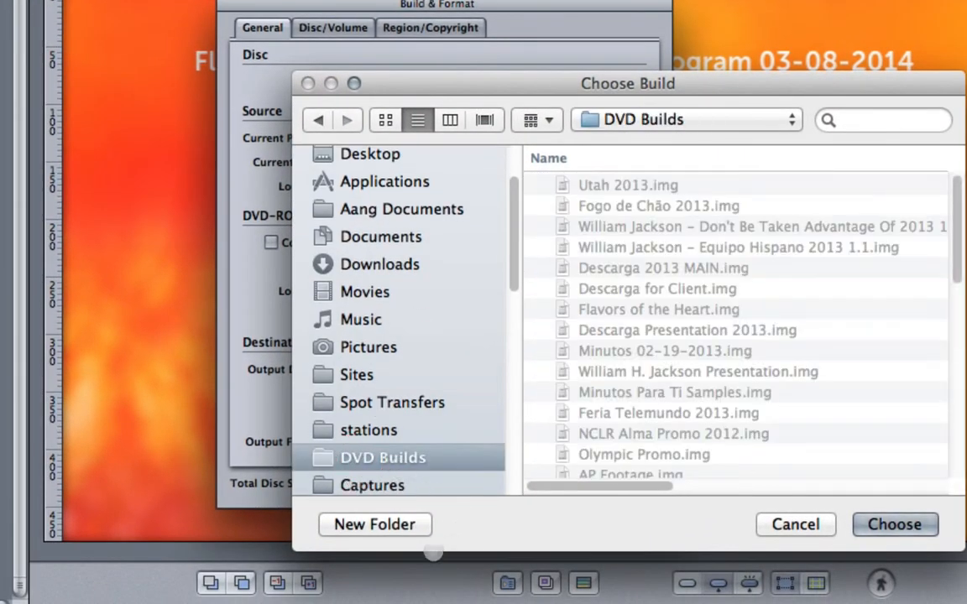
Step: Create a folder named Fletcher Jones Toyota Scion 03-08-2014 in DVD Builds and choose it as the build location
left_click(375, 524)
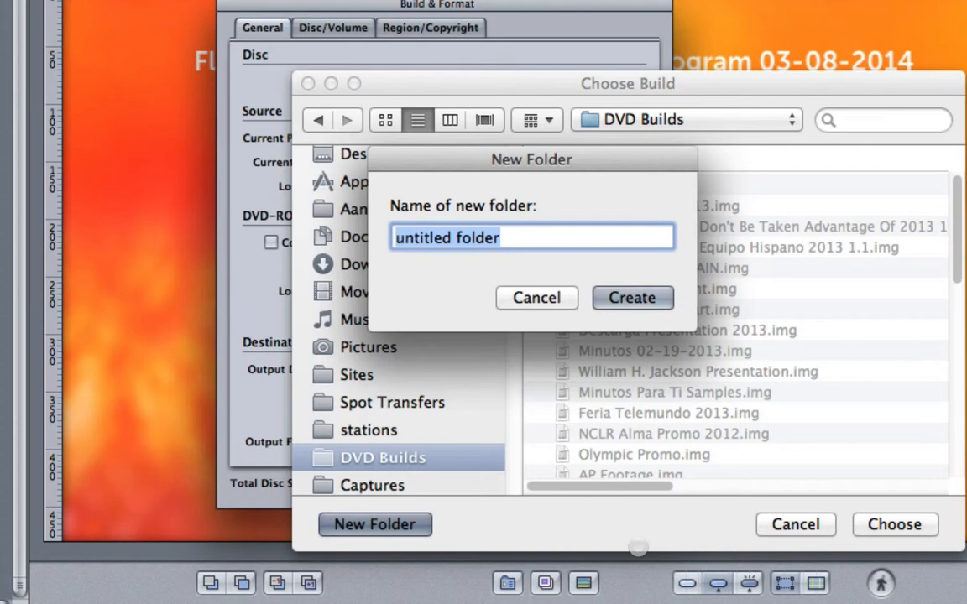
type("Fletv")
key("BackSpace")
type("cher Jones Toyota Sciont")
key("BackSpace")
key("BackSpace")
type("0308-")
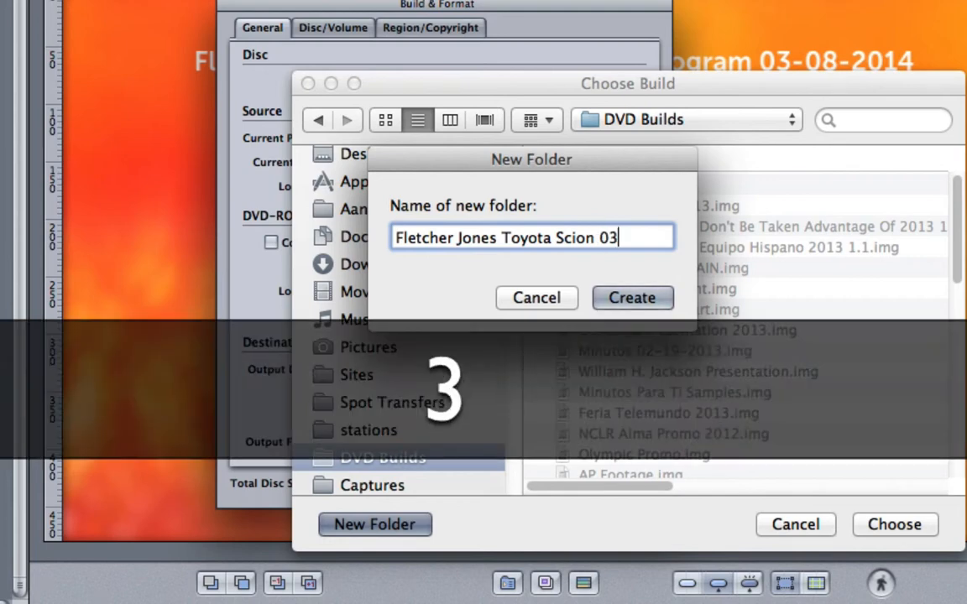
key("BackSpace")
key("BackSpace")
key("BackSpace")
type("-08-2014")
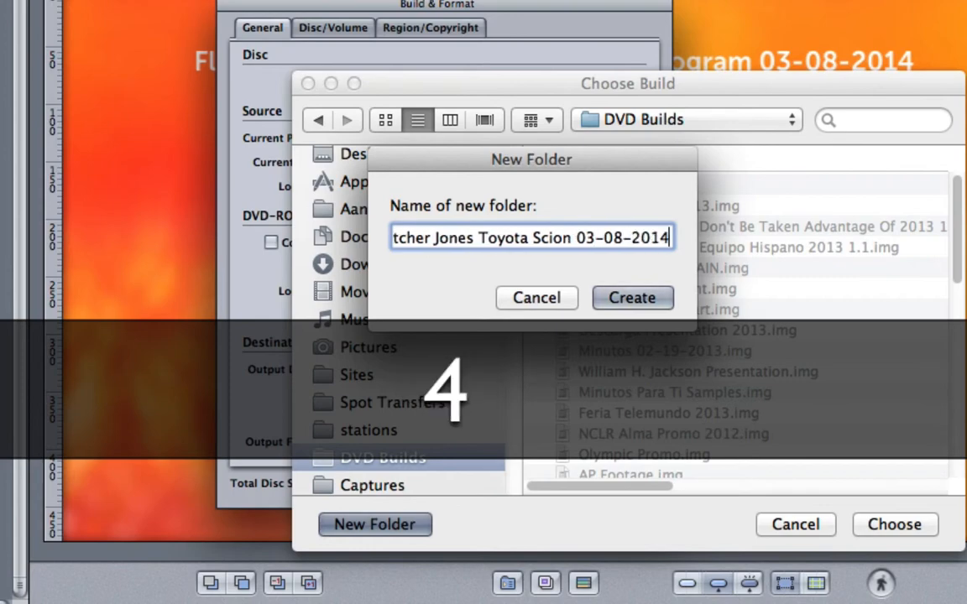
left_click(653, 289)
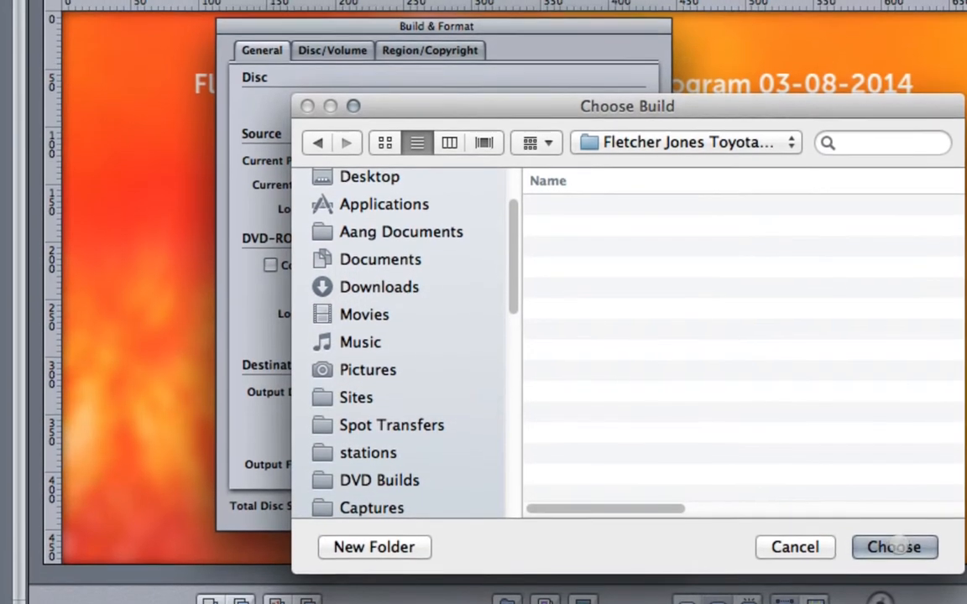
left_click(893, 524)
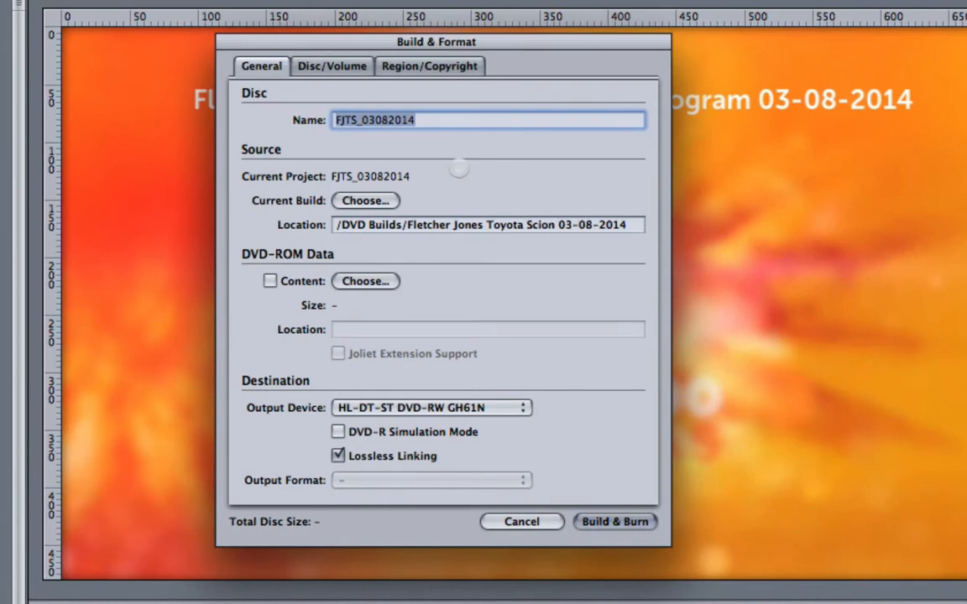
Step: Set the build's output device to Hard Drive
left_click(496, 407)
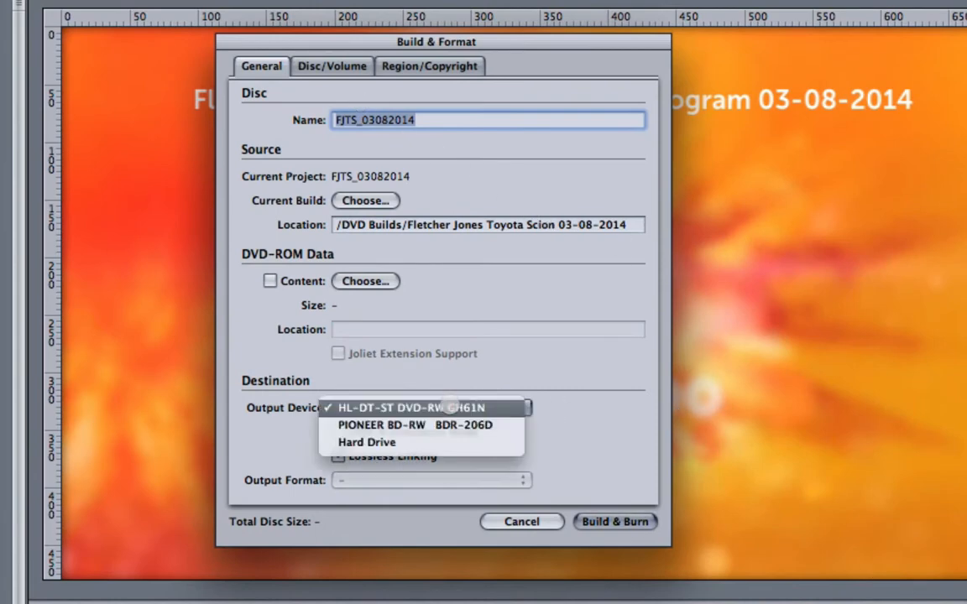
left_click(479, 352)
left_click(386, 408)
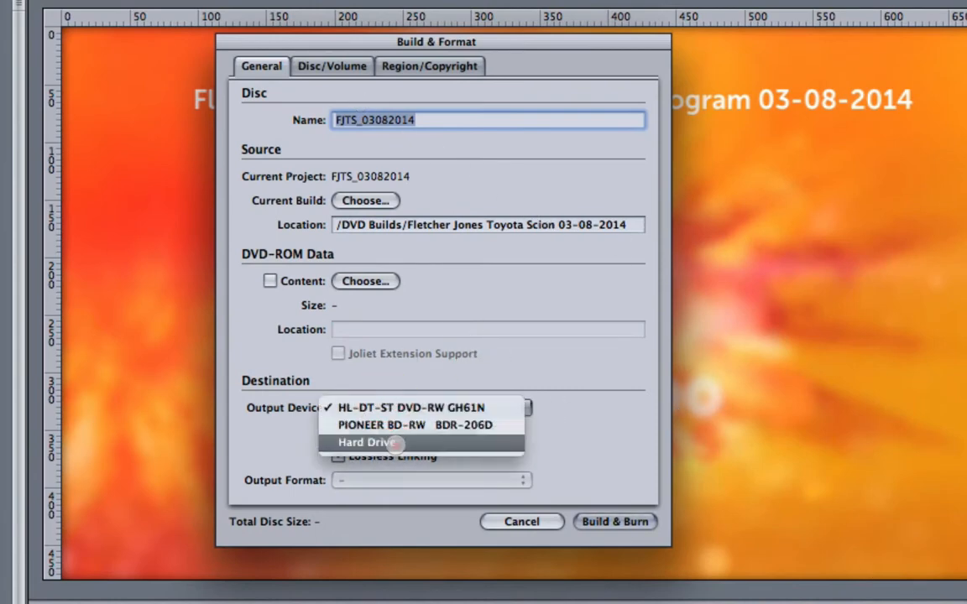
left_click(393, 445)
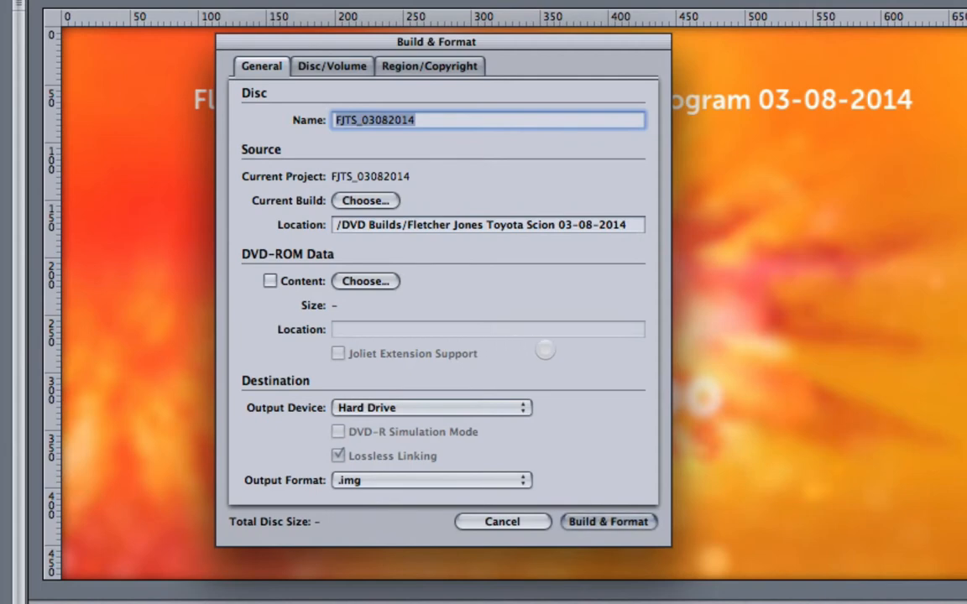
Step: Build and format the project, saving the disc image as Fletcher Jones Toyota Sciont 03-08-2014.img in DVD Builds
left_click(600, 521)
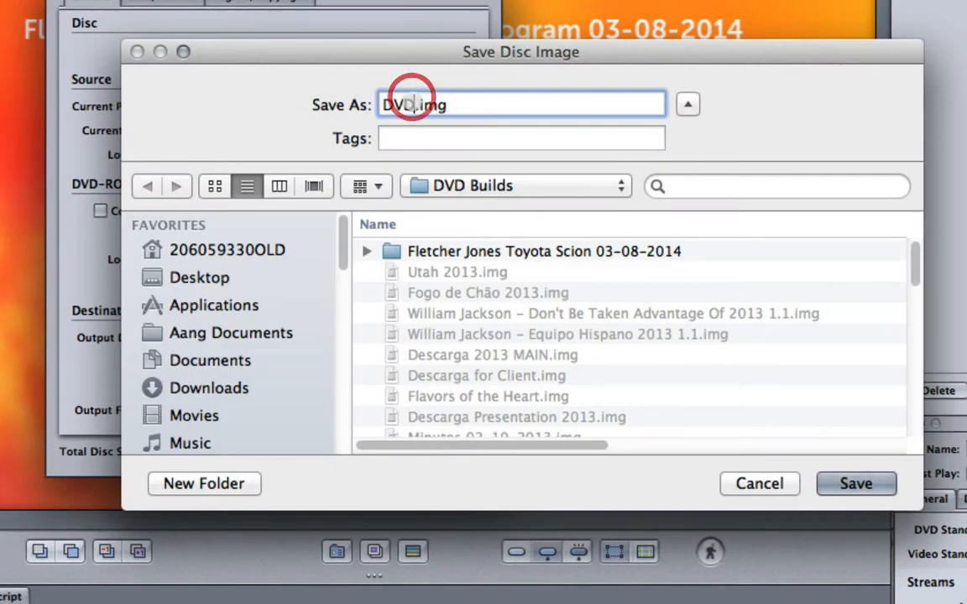
type("Fletcher")
type(" Jones Toyota ")
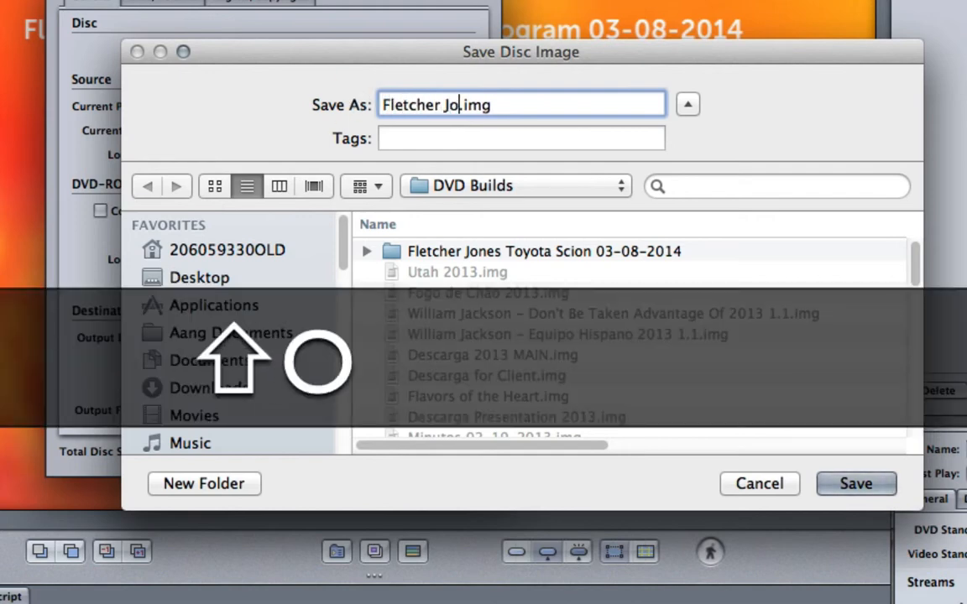
type("Sciont 03-0")
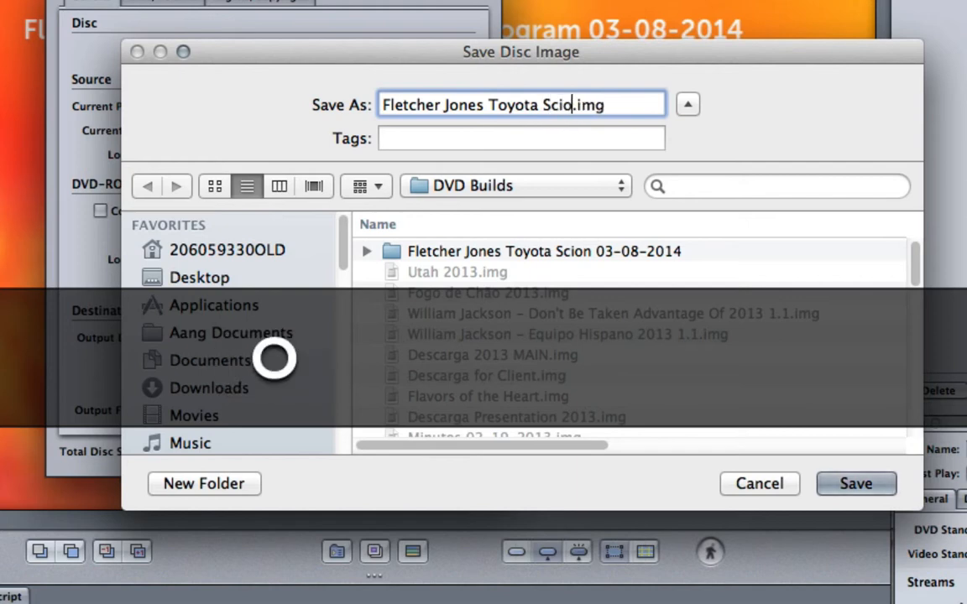
type("8-2014")
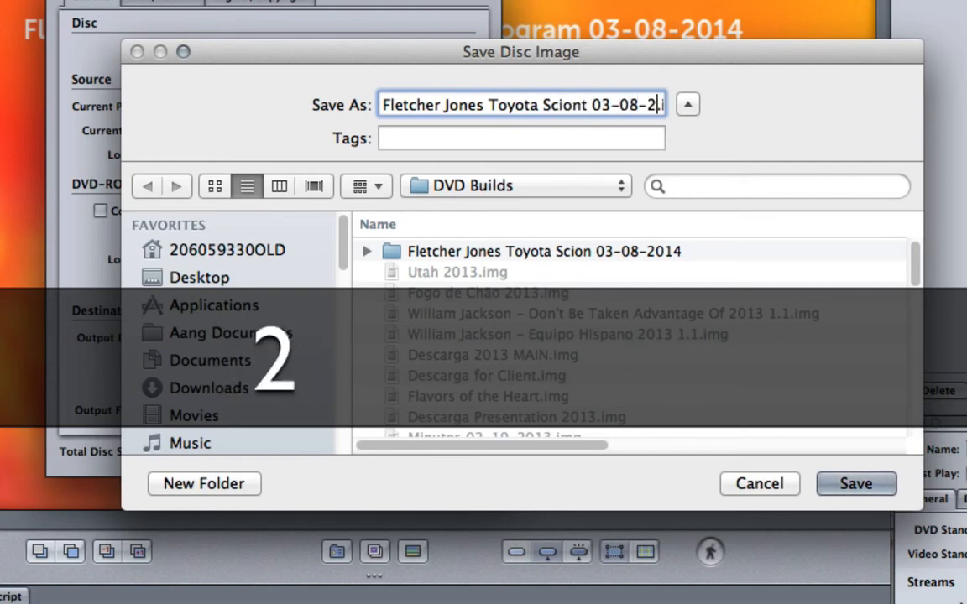
key("ctrl+a")
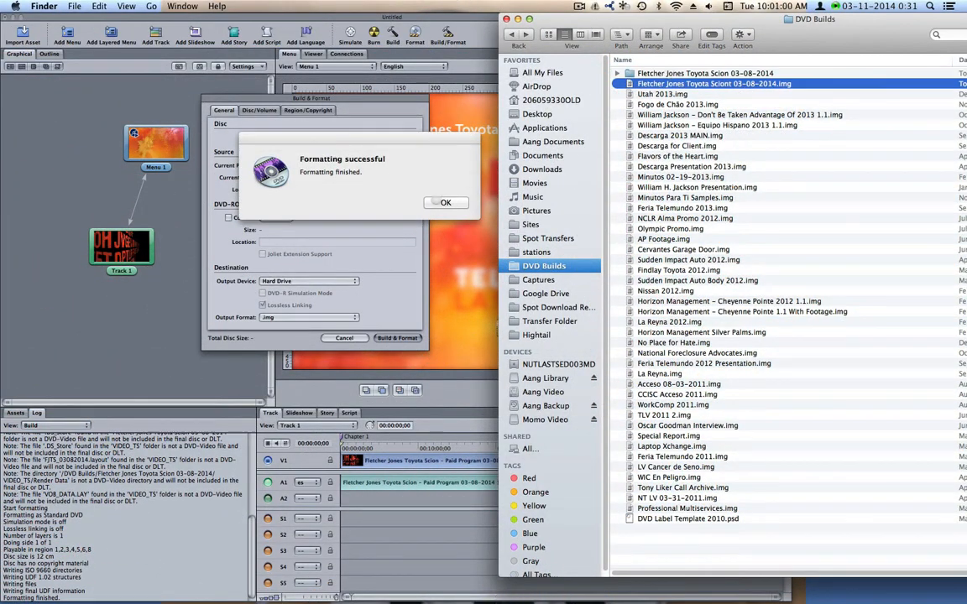
left_click(446, 202)
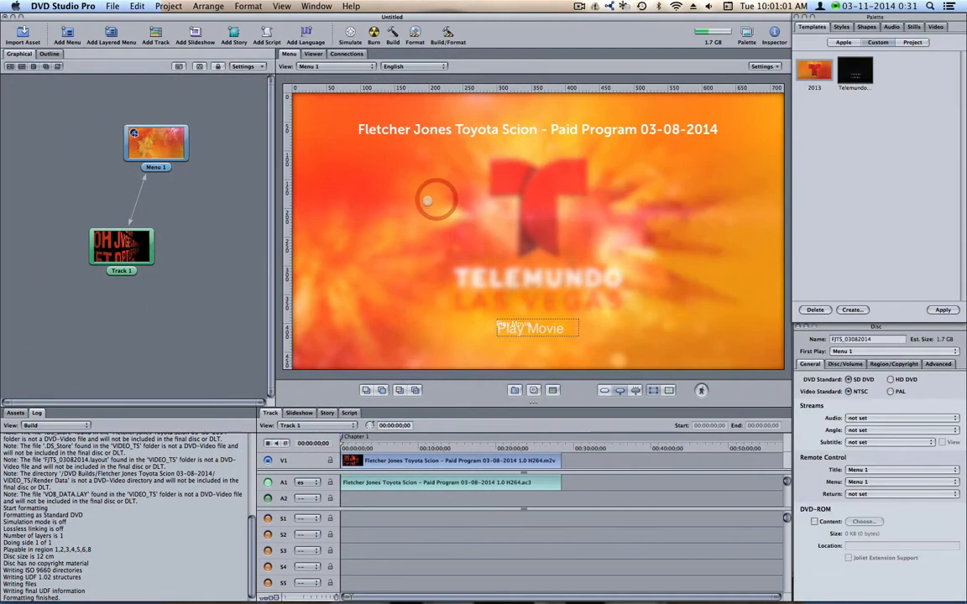
Step: Quit DVD Studio Pro and select Fletcher Jones Toyota Sciont 03-08-2014.img in the DVD Builds folder
key("super+q")
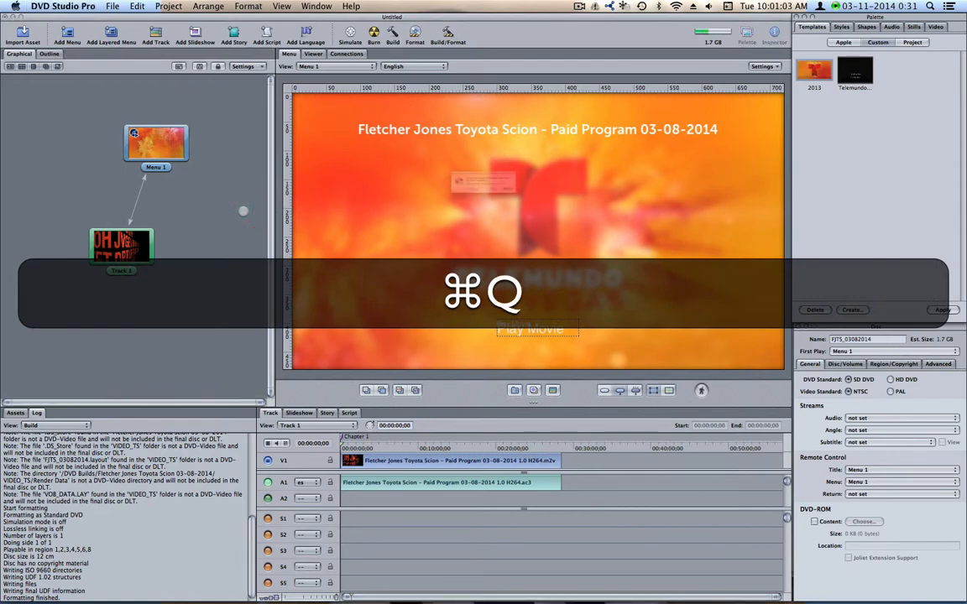
left_click(446, 208)
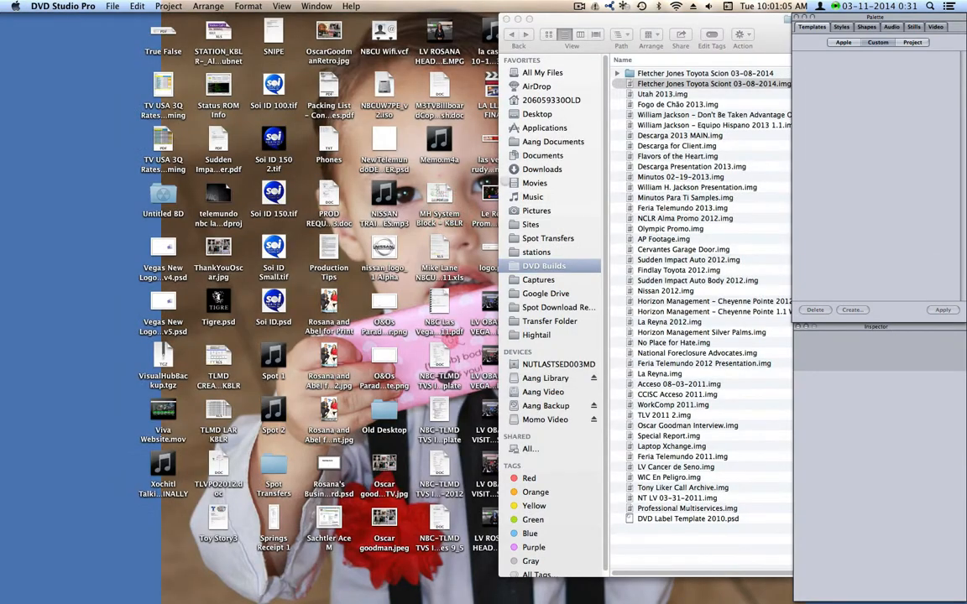
left_click(662, 98)
left_click(674, 85)
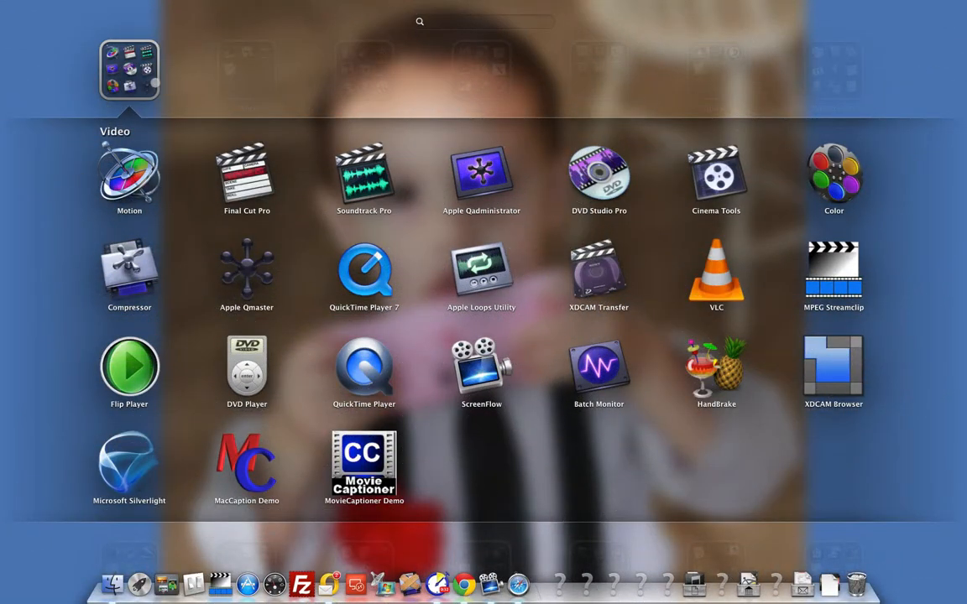
Step: Open Disk Utility from the Utilities app group and move the DVD Builds window aside
left_click(147, 71)
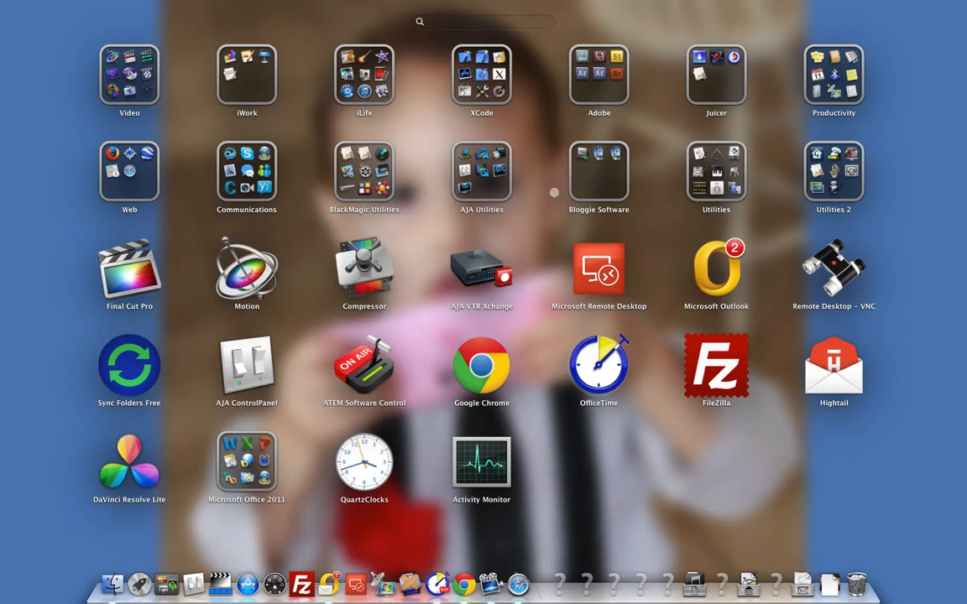
left_click(716, 172)
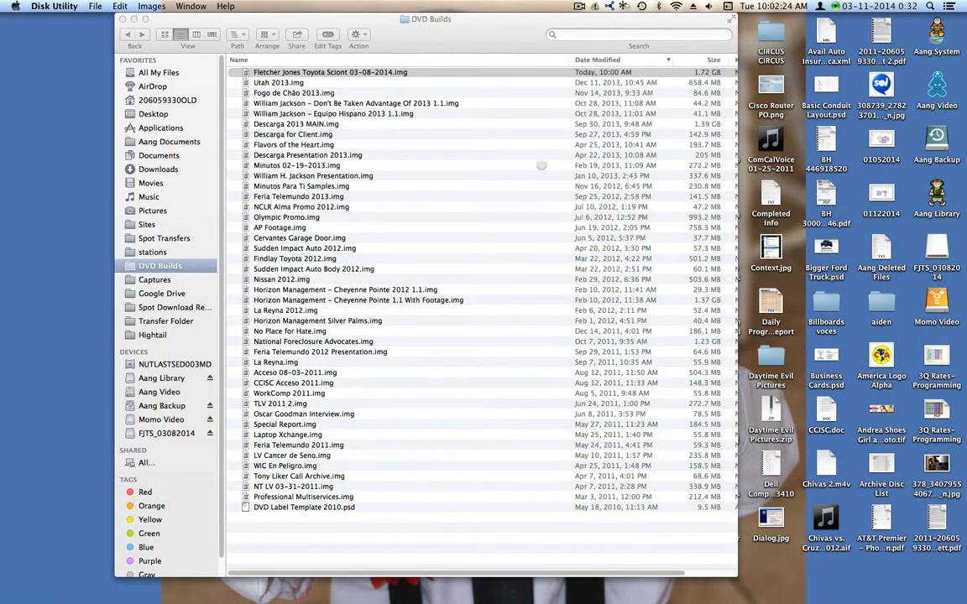
left_click_drag(467, 36, 751, 35)
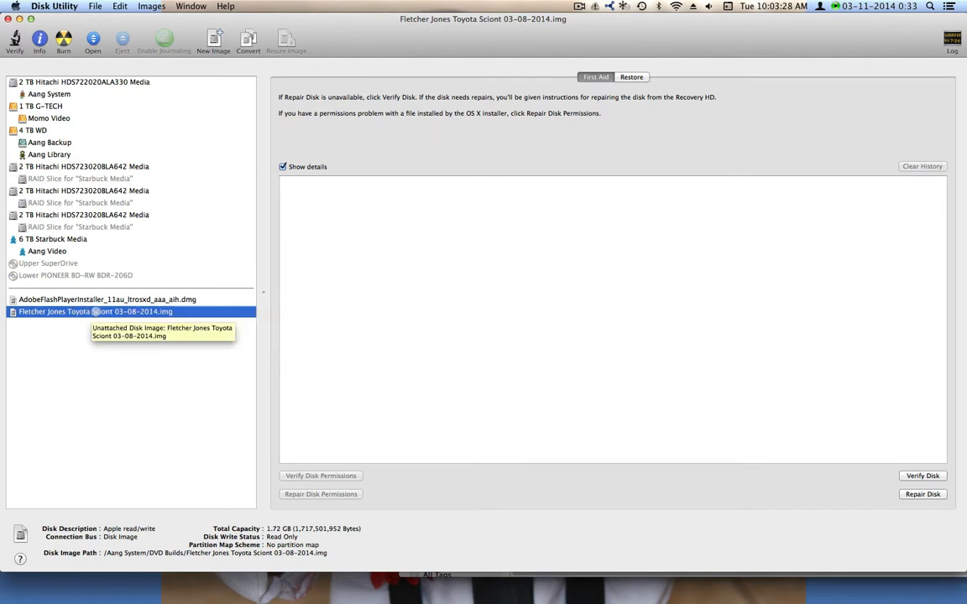
Step: Burn Fletcher Jones Toyota Sciont 03-08-2014.img to a disc in the Lower PIONEER BD-RW BDR-206D drive, with verification and eject enabled
left_click(63, 39)
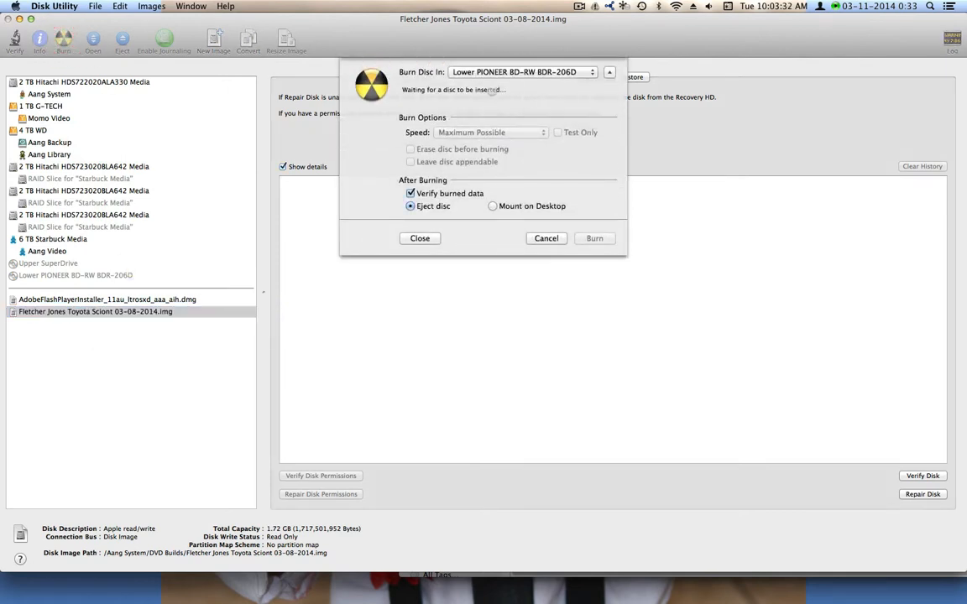
key("XF86Eject")
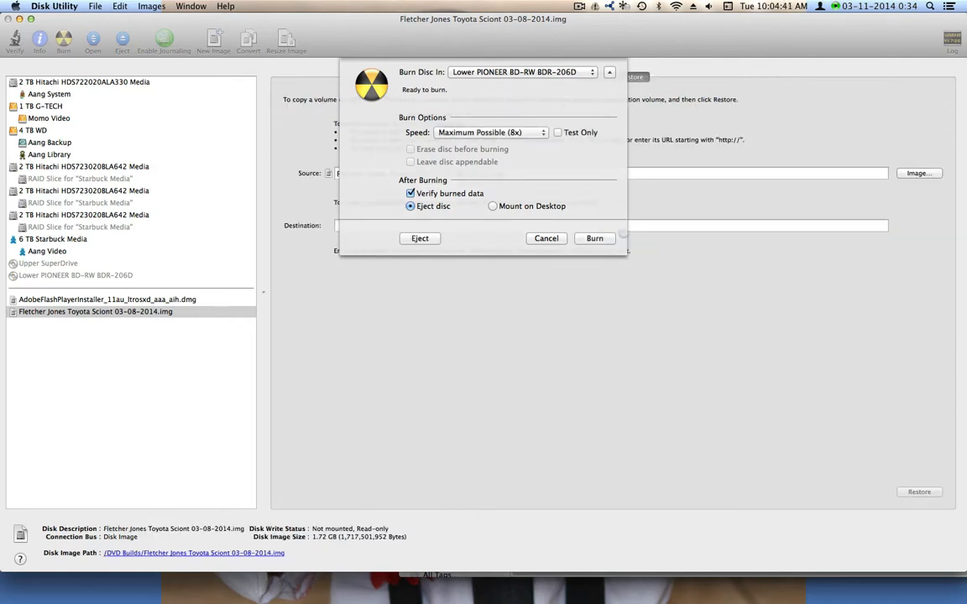
left_click(594, 238)
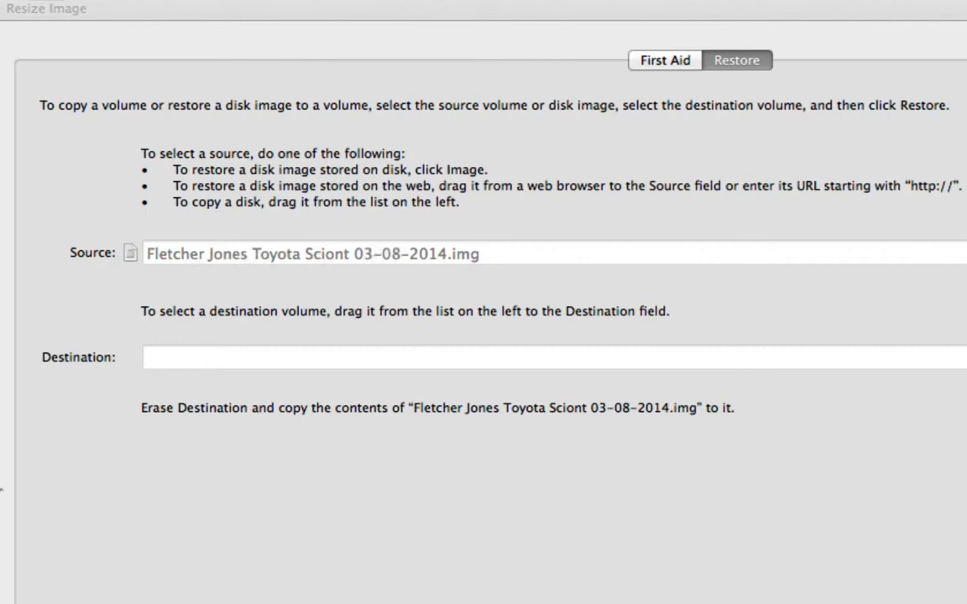
Step: Switch to the remote computer by launching Remote Desktop - VNC from Launchpad
key("super+Tab")
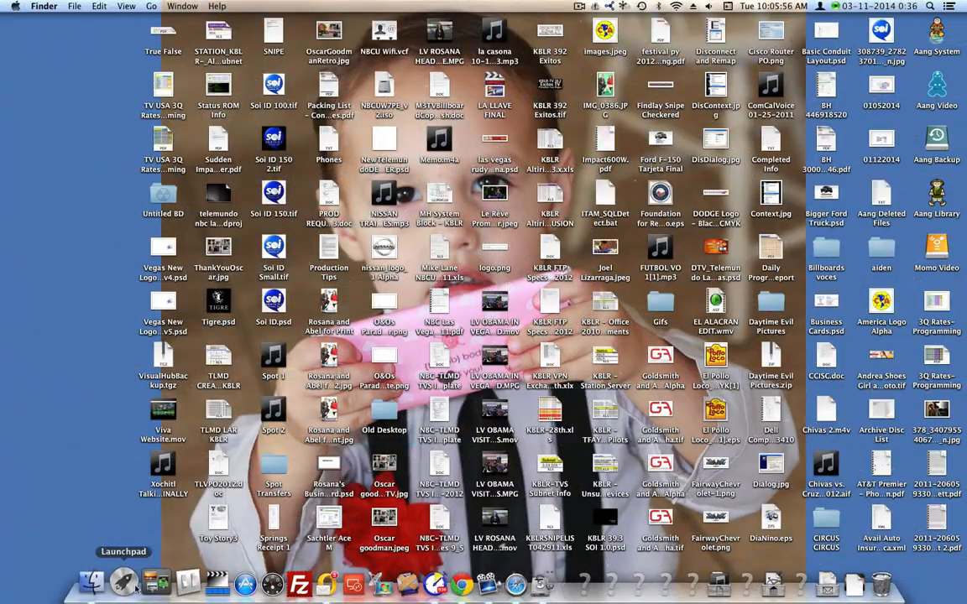
left_click(122, 583)
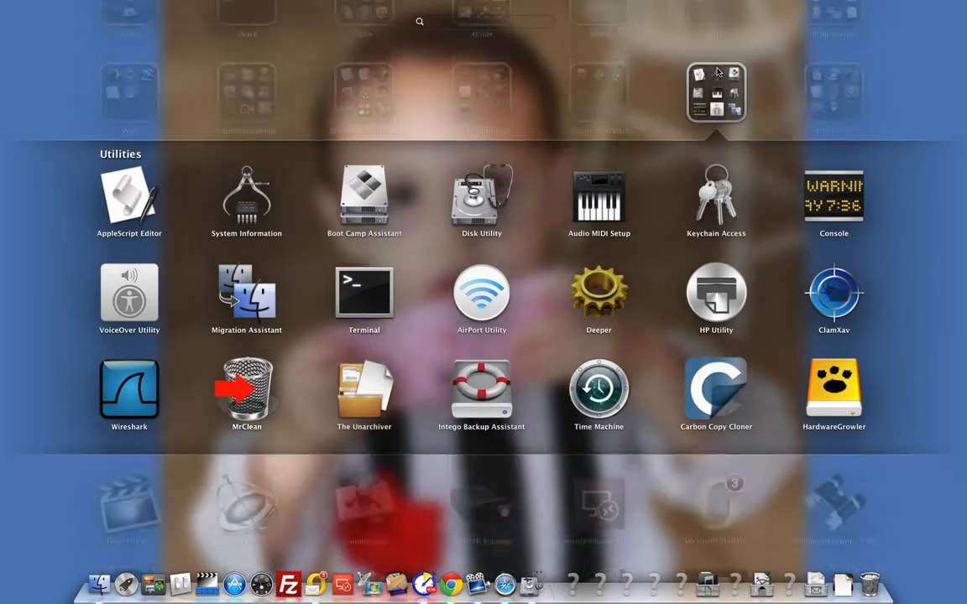
left_click(718, 73)
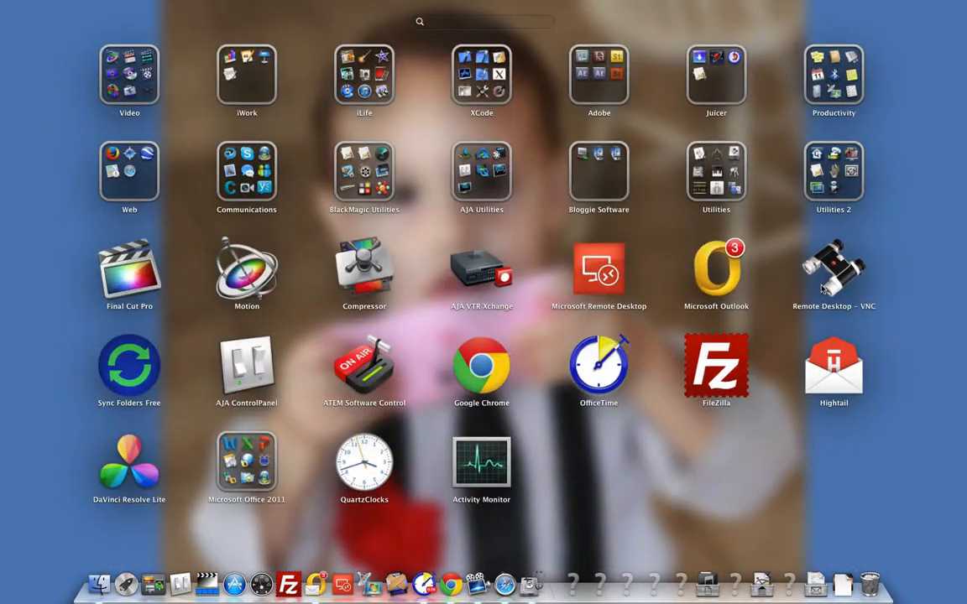
left_click(840, 266)
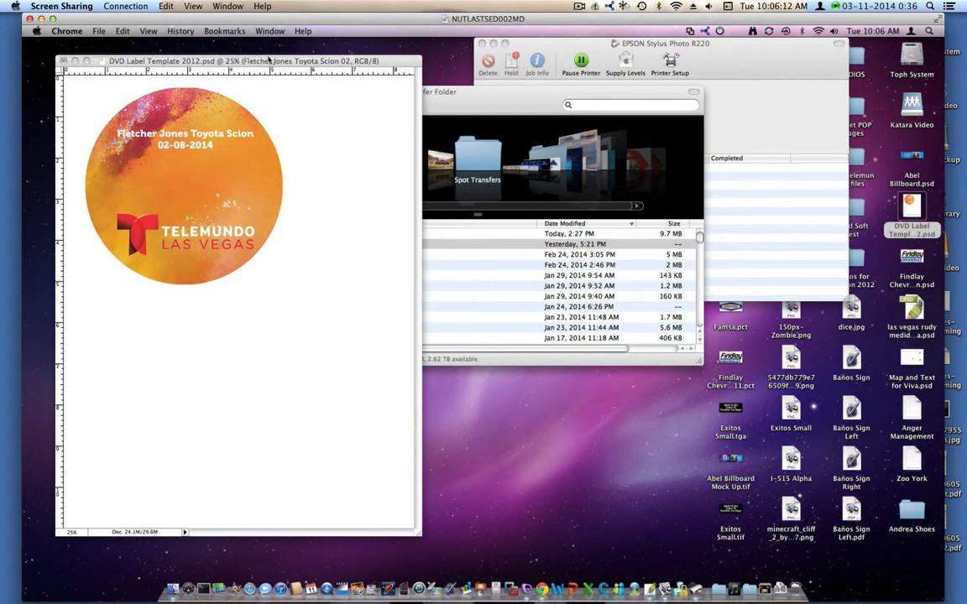
Step: Change the date in the text layer of DVD Label Template 2012.psd to 03-08-2014 in the remote Photoshop
left_click(271, 65)
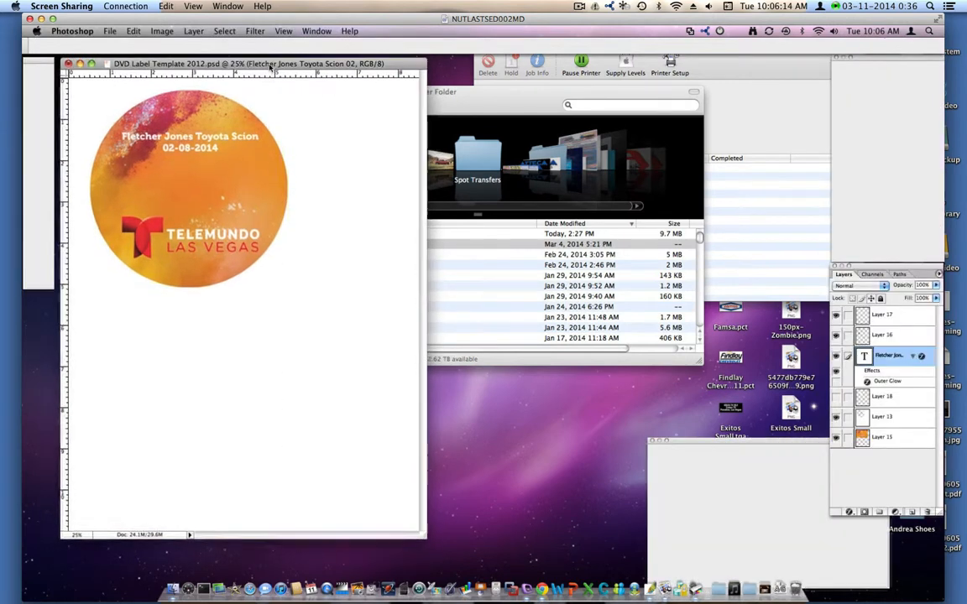
double_click(864, 356)
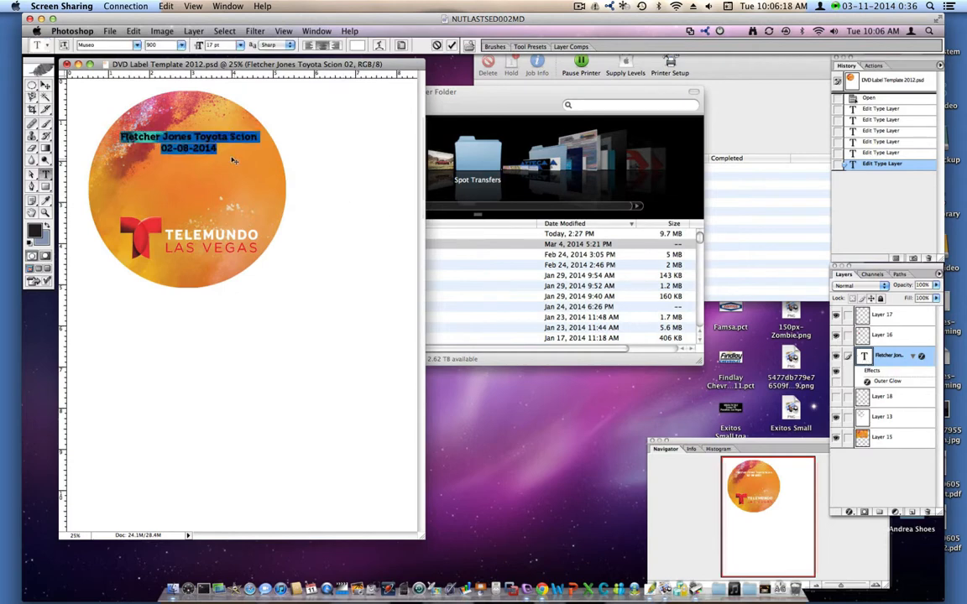
left_click(179, 134)
left_click_drag(162, 146, 188, 146)
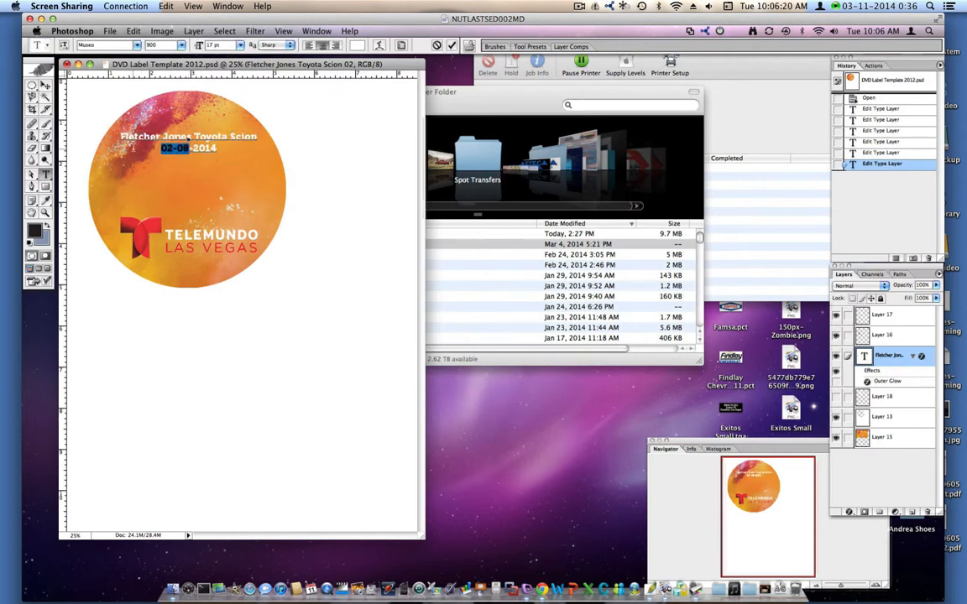
type("03-8")
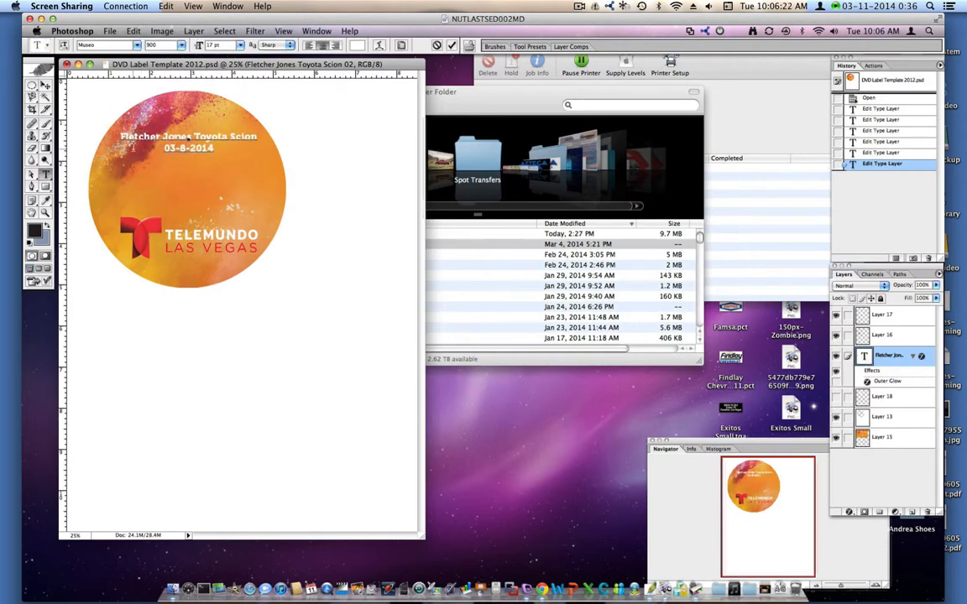
key("Left")
type("0")
key("super+Return")
key("m")
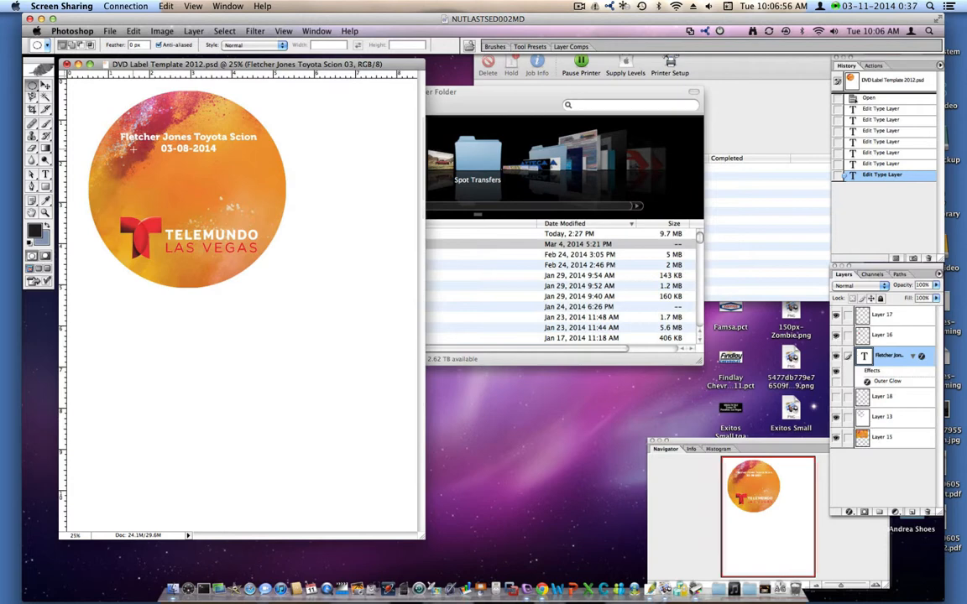
Step: Print one copy of the DVD label on the EPSON Stylus Photo R220 with the DVD preset, accepting the clipping
key("super+p")
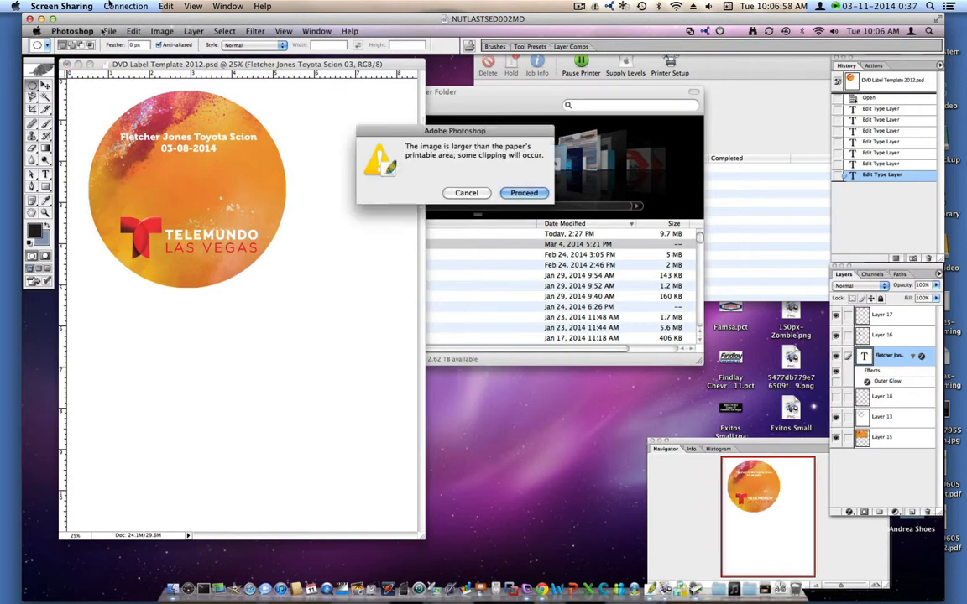
left_click(512, 194)
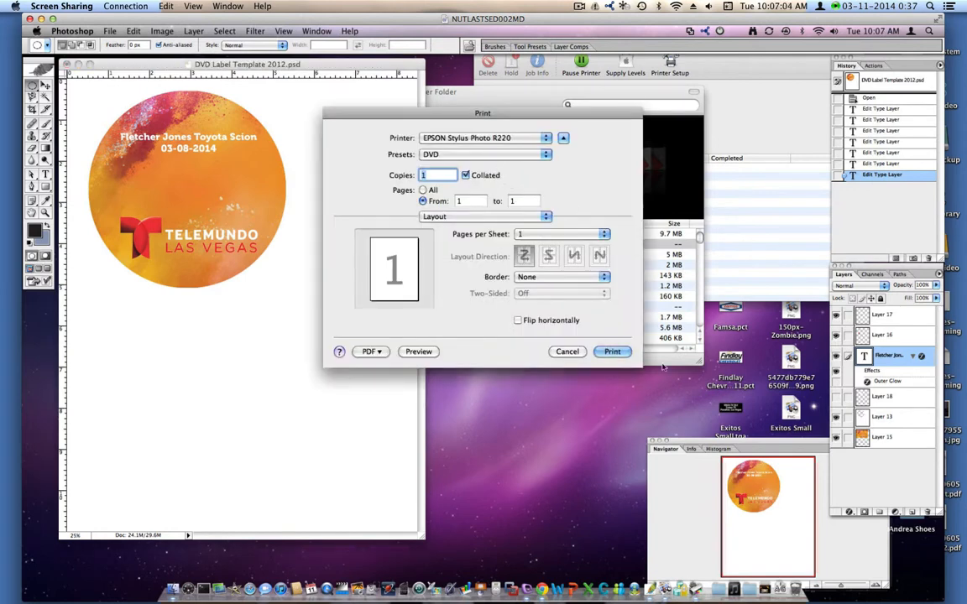
left_click(614, 353)
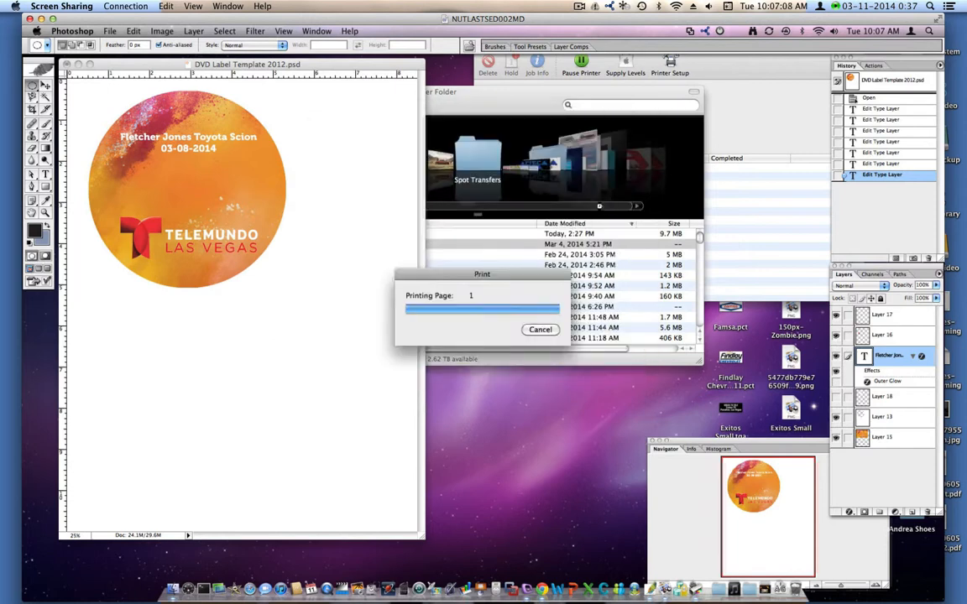